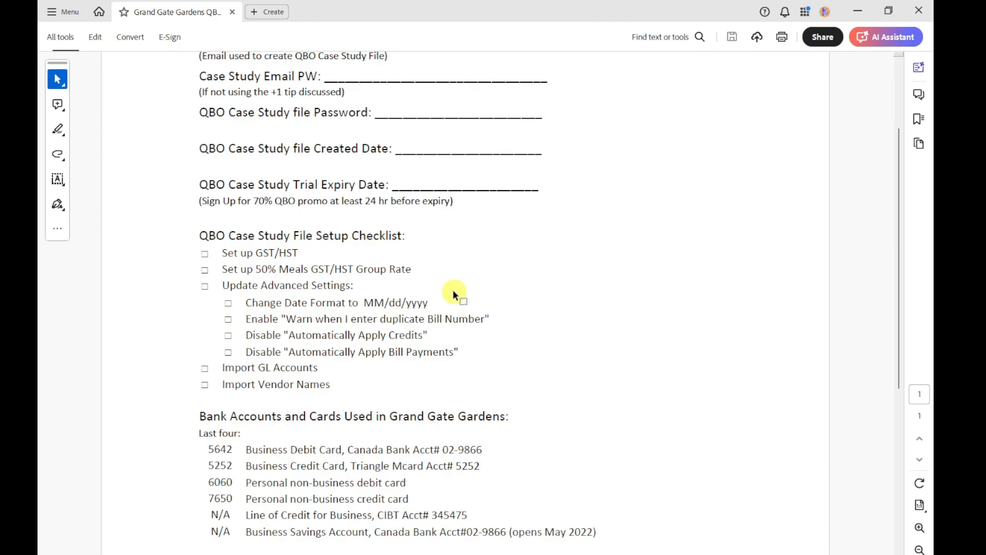
Switch to QuickBooks and start the sales tax setup with Ontario as the business province
{"action": "left_click_drag", "start_coordinate": [498, 17], "coordinate": [933, 278]}
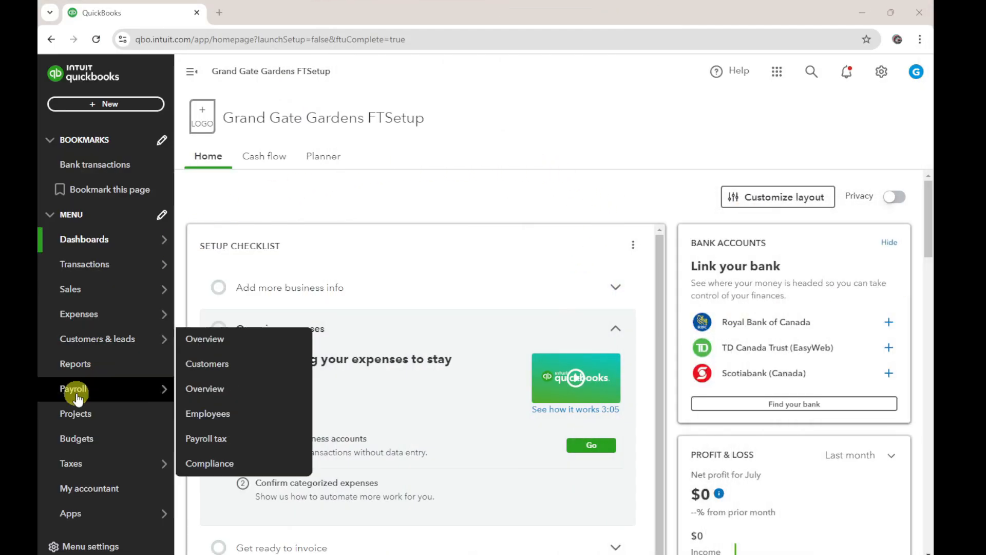
{"action": "mouse_move", "coordinate": [84, 462]}
{"action": "left_click", "coordinate": [204, 464]}
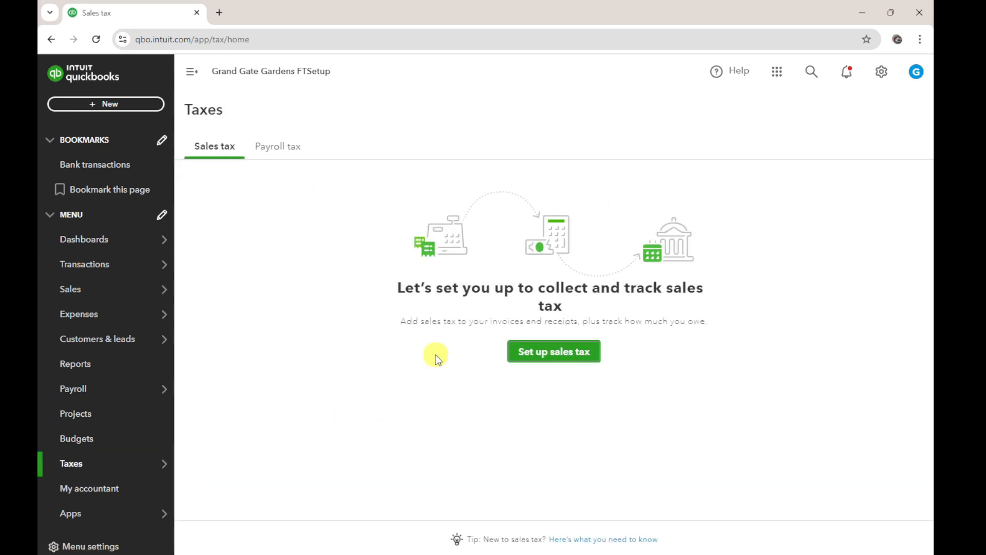
{"action": "left_click", "coordinate": [544, 354]}
{"action": "left_click", "coordinate": [394, 343]}
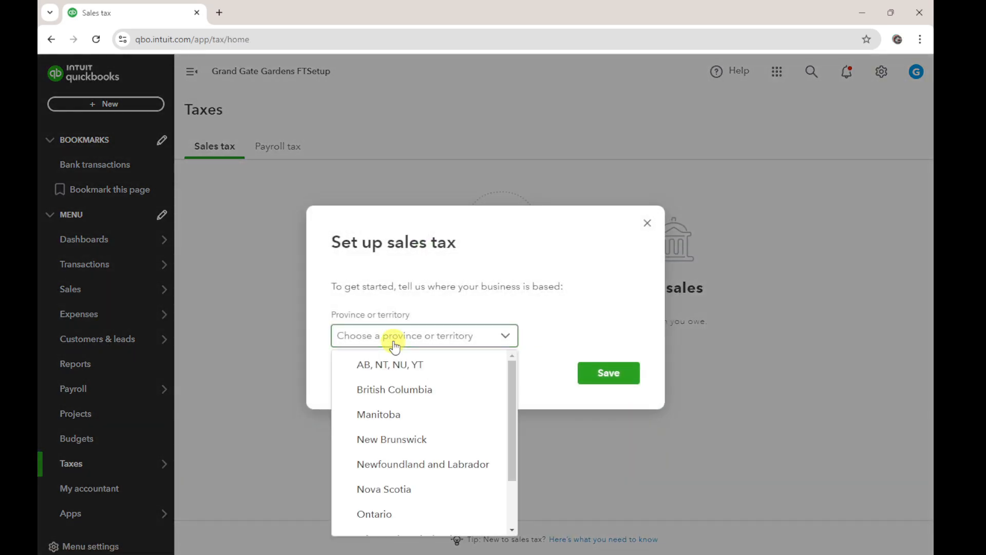
{"action": "left_click", "coordinate": [379, 510]}
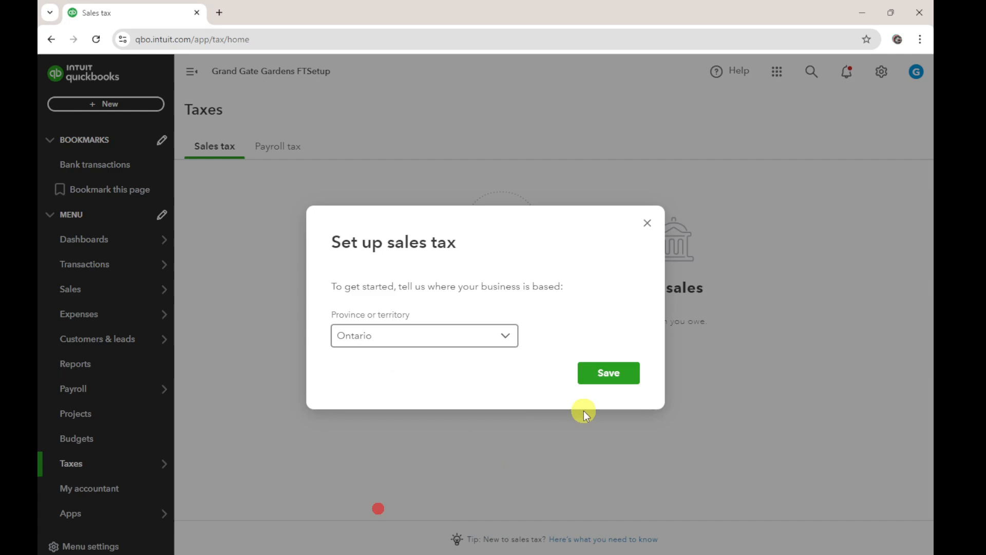
{"action": "left_click", "coordinate": [604, 372]}
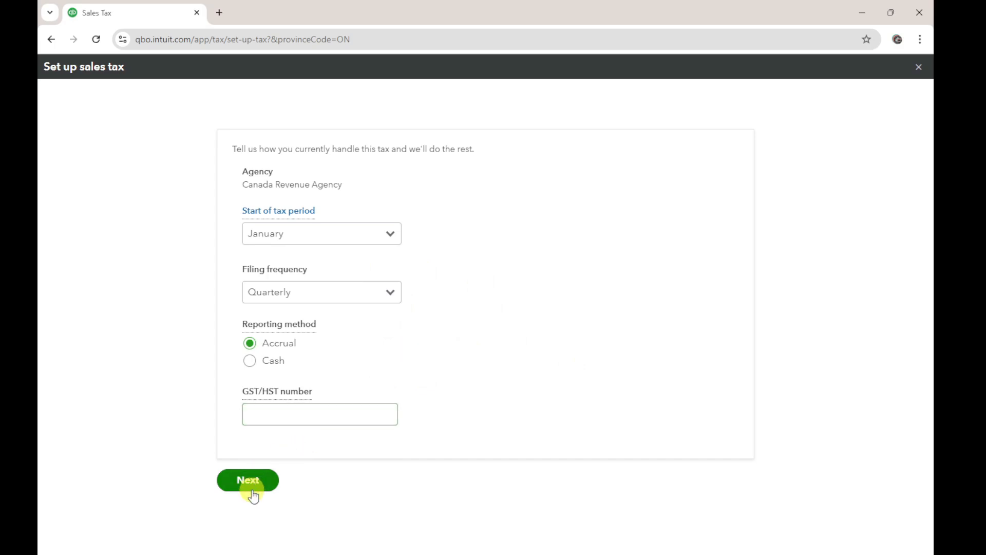
Switch to the case study PDF and copy the CRA business number from the Business Info section
{"action": "left_click", "coordinate": [276, 424]}
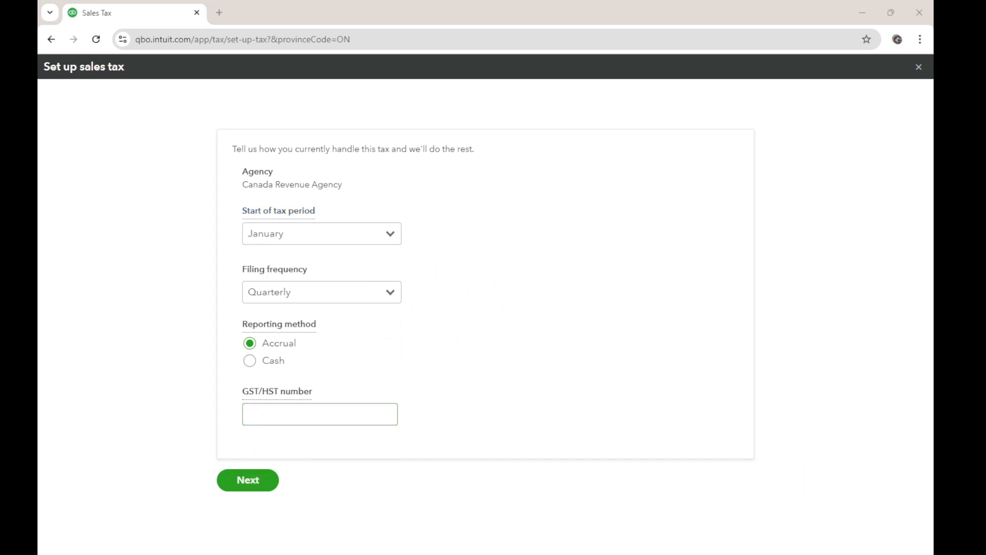
{"action": "left_click_drag", "start_coordinate": [933, 200], "coordinate": [411, 5]}
{"action": "scroll", "coordinate": [392, 396], "scroll_direction": "down", "scroll_amount": 3}
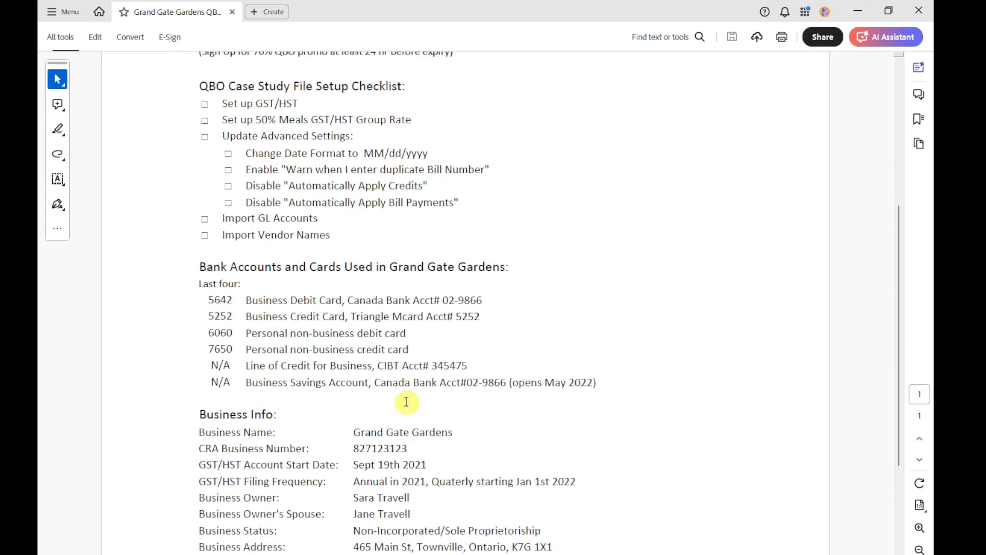
{"action": "left_click_drag", "start_coordinate": [354, 448], "coordinate": [409, 449]}
{"action": "key", "text": "ctrl+c"}
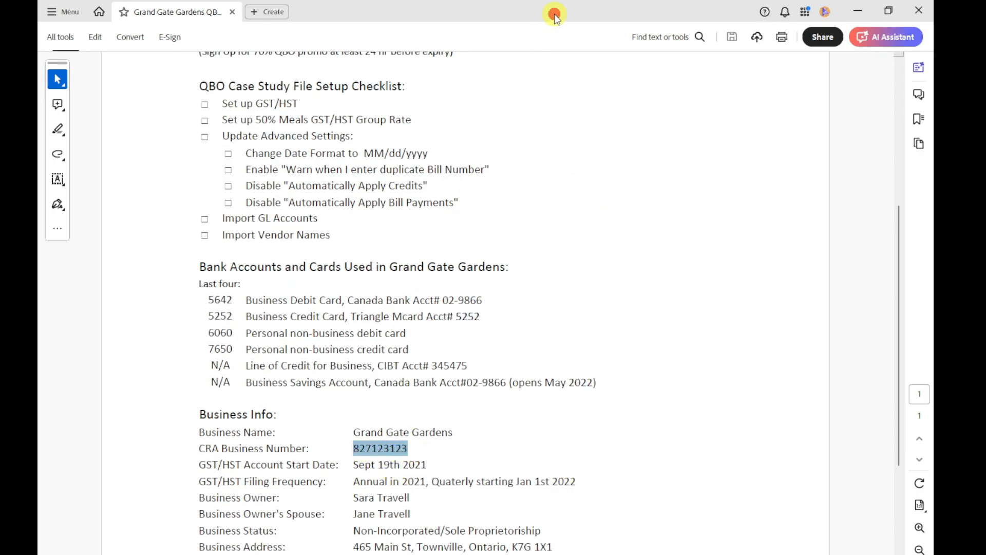
Return to QuickBooks, paste the copied business number as the GST/HST number, and complete the sales tax setup
{"action": "key", "text": "alt+Tab"}
{"action": "left_click", "coordinate": [328, 414]}
{"action": "key", "text": "ctrl+v"}
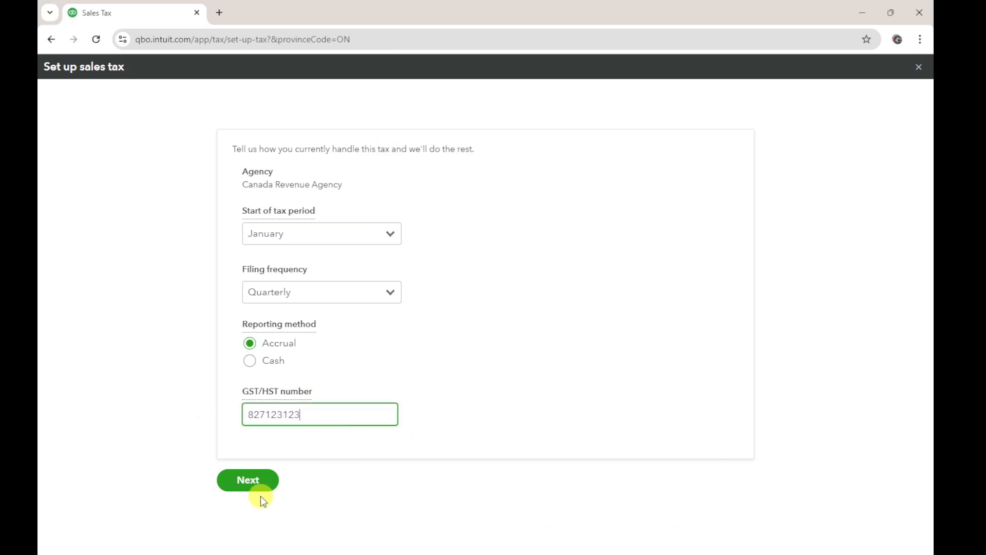
{"action": "left_click", "coordinate": [257, 479]}
{"action": "left_click", "coordinate": [507, 253]}
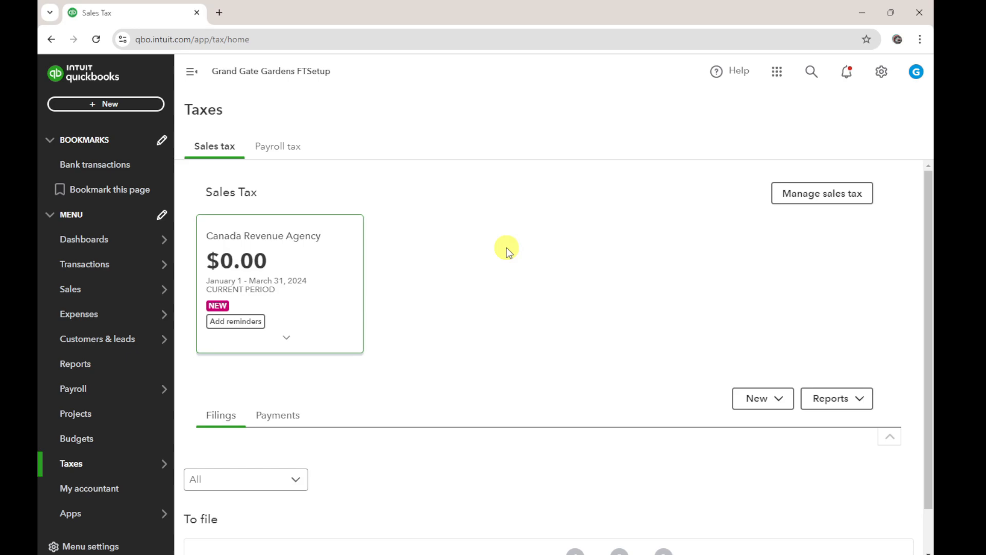
In the sales tax management page, start a custom Canada Revenue Agency rate named "Half Meals Claimable"
{"action": "left_click", "coordinate": [837, 198]}
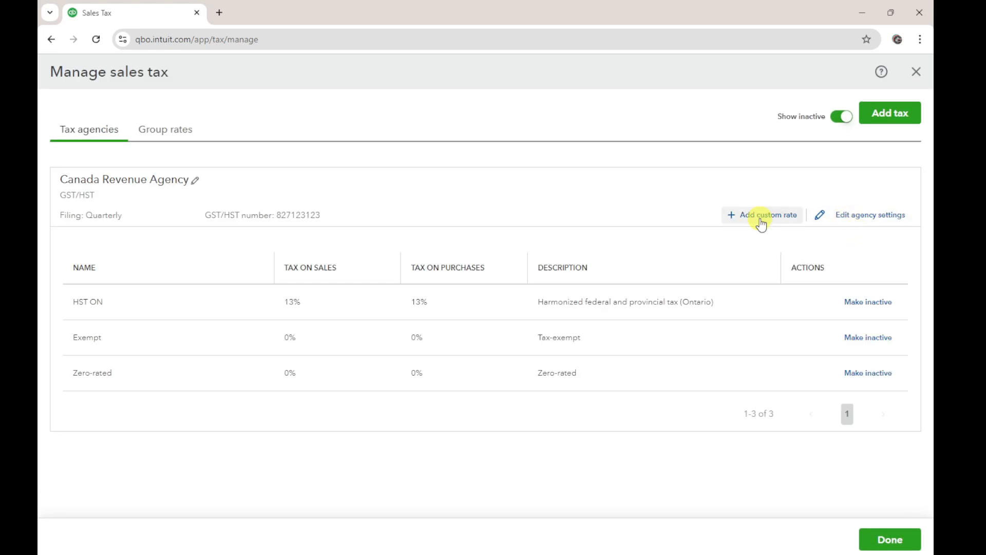
{"action": "left_click", "coordinate": [762, 218]}
{"action": "left_click", "coordinate": [690, 137]}
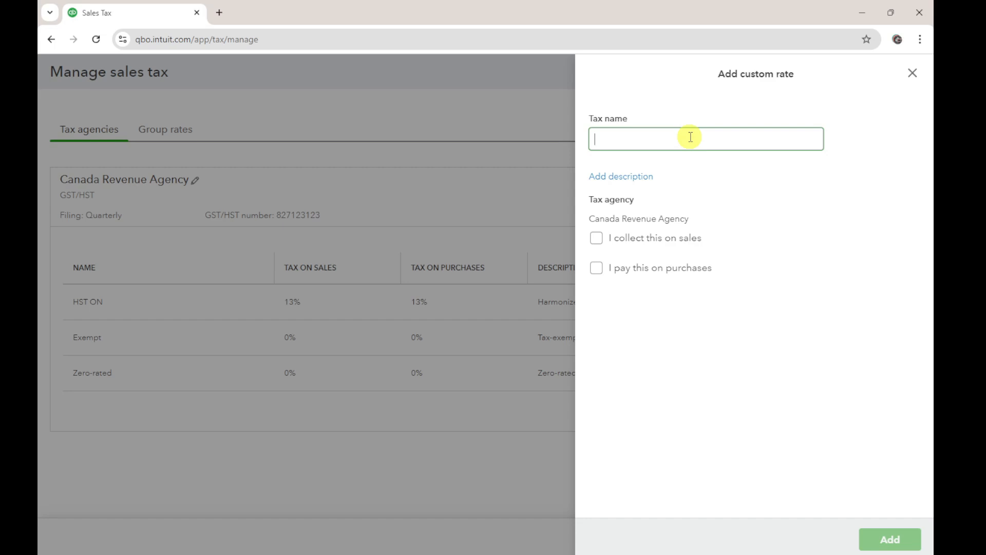
{"action": "type", "text": "Half Meals Claimable"}
{"action": "key", "text": "Tab"}
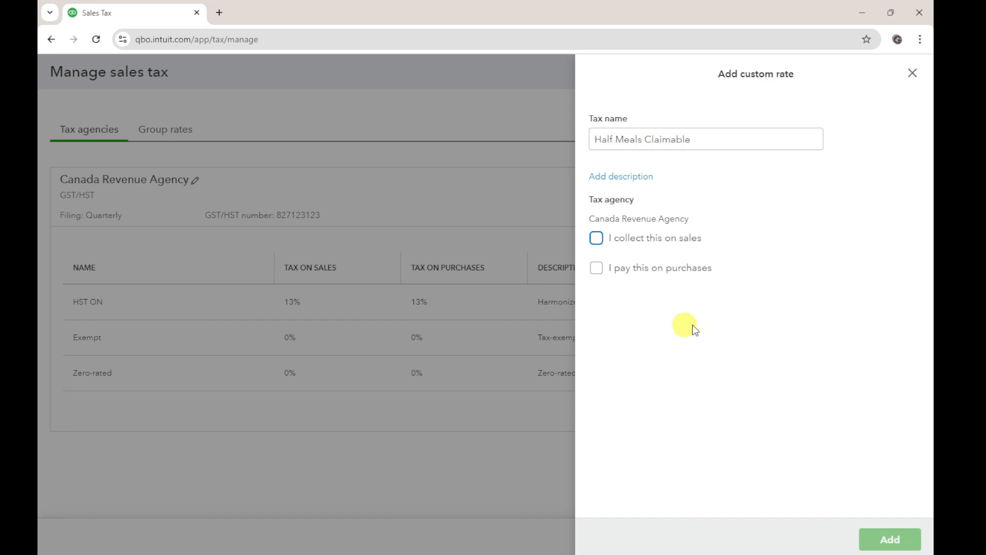
Make the Half Meals Claimable rate apply to purchases at 6.5%, keeping Liability as its account
{"action": "left_click", "coordinate": [597, 269]}
{"action": "left_click", "coordinate": [601, 312]}
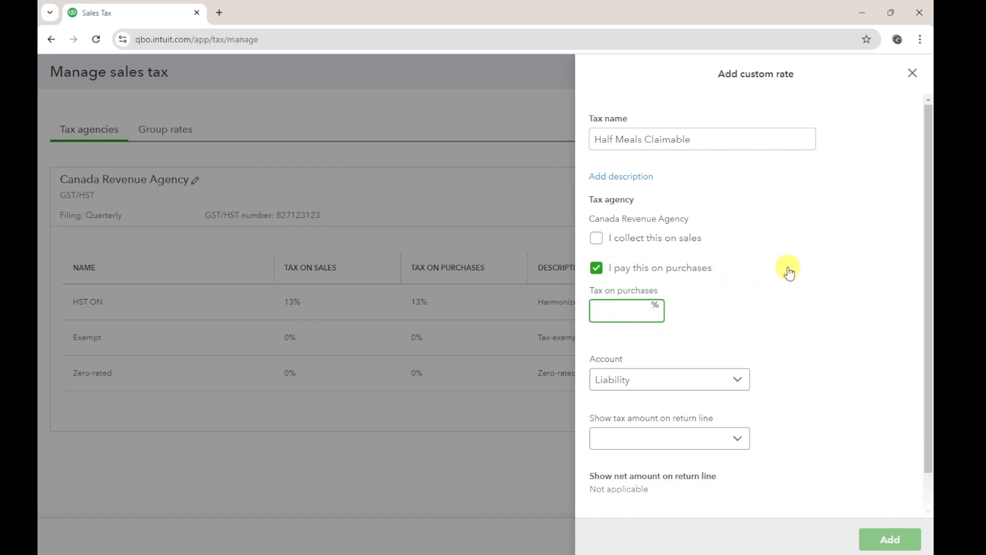
{"action": "type", "text": "6.5"}
{"action": "scroll", "coordinate": [789, 273], "scroll_direction": "down", "scroll_amount": 1}
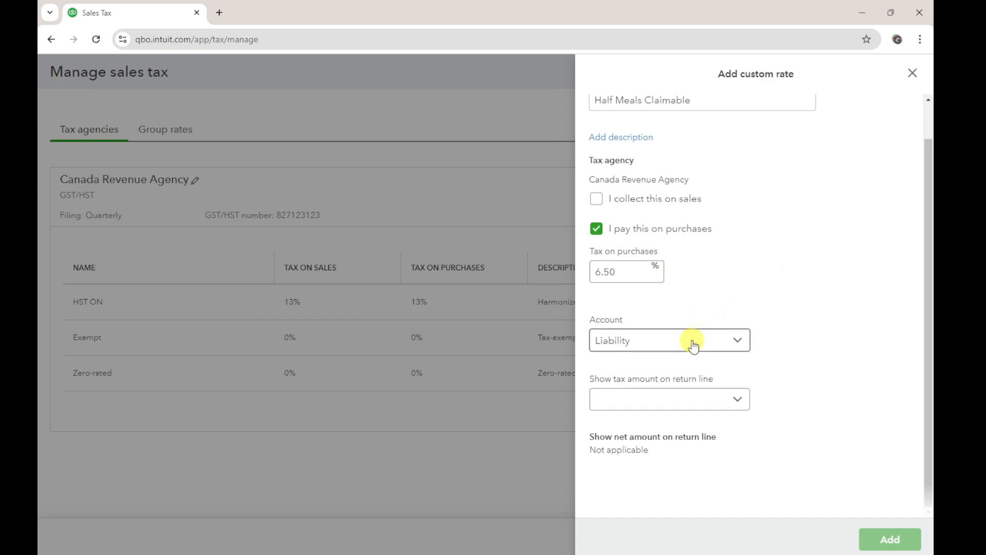
{"action": "left_click", "coordinate": [644, 340]}
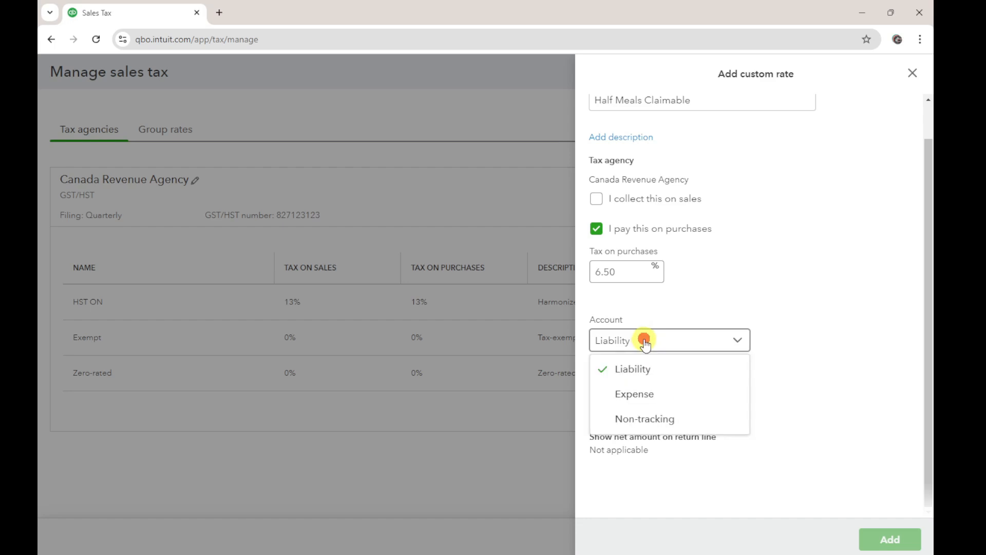
{"action": "left_click", "coordinate": [642, 340]}
{"action": "scroll", "coordinate": [716, 360], "scroll_direction": "up", "scroll_amount": 1}
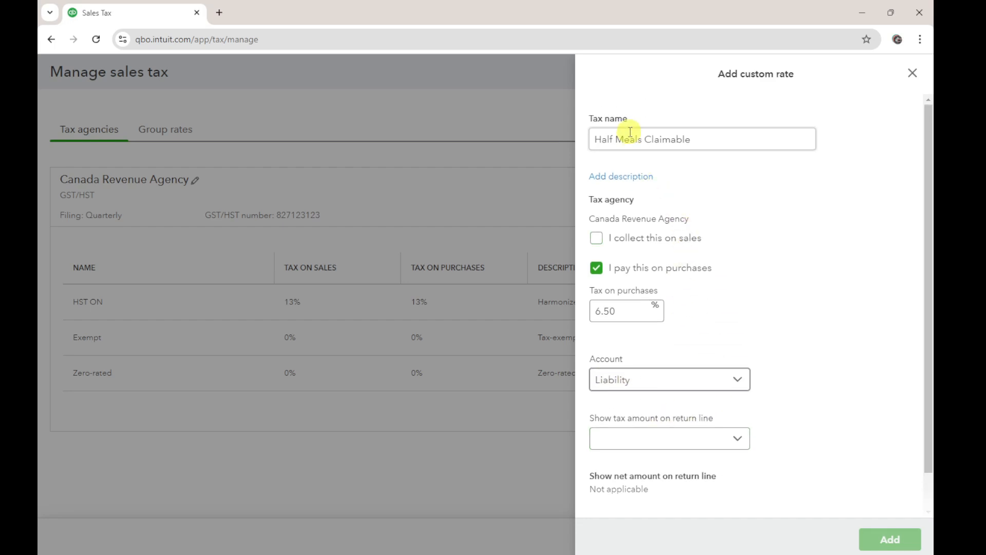
Show the rate's tax amount on the Input tax credits (ITCs) return line and add the custom rate
{"action": "scroll", "coordinate": [822, 326], "scroll_direction": "down", "scroll_amount": 1}
{"action": "left_click", "coordinate": [658, 404]}
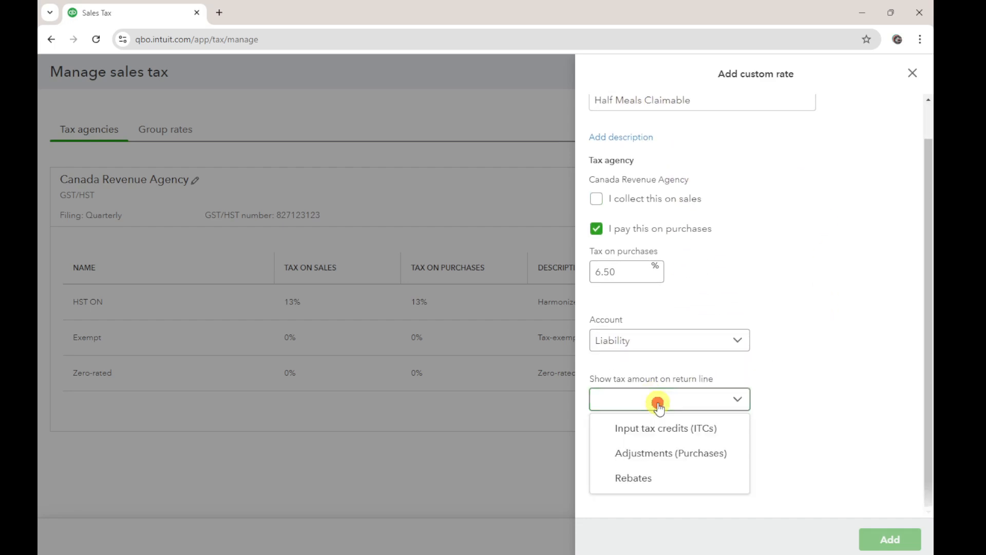
{"action": "left_click", "coordinate": [666, 429]}
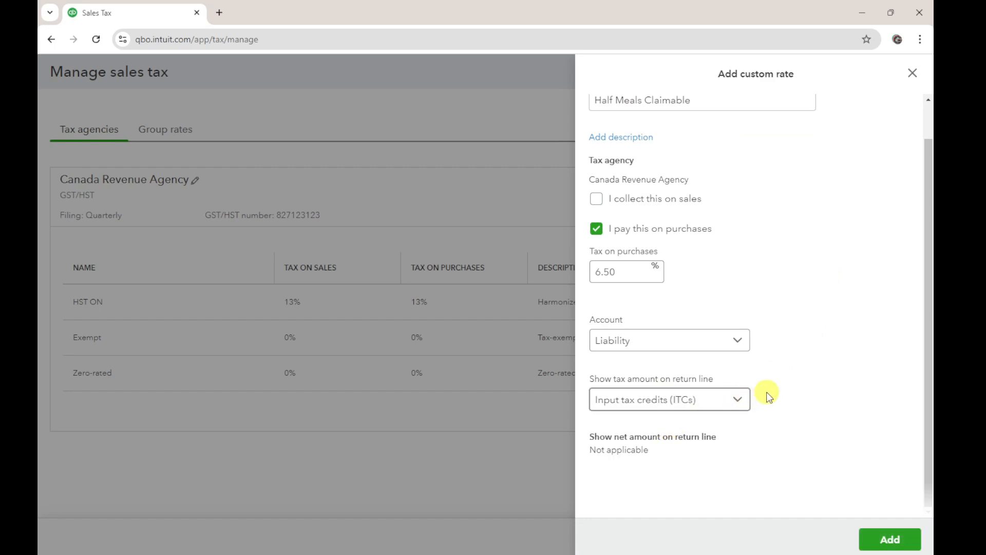
{"action": "left_click", "coordinate": [623, 273]}
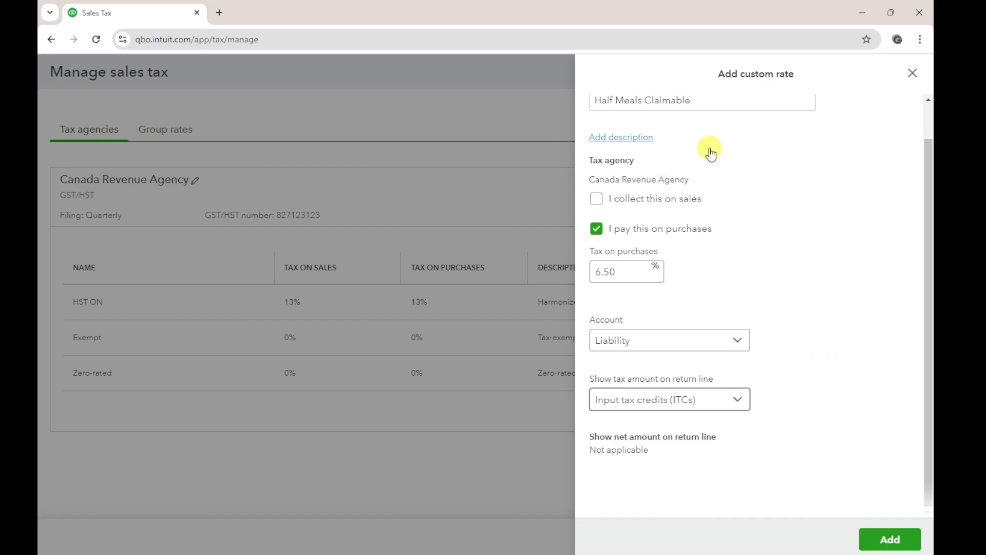
{"action": "scroll", "coordinate": [711, 153], "scroll_direction": "up", "scroll_amount": 1}
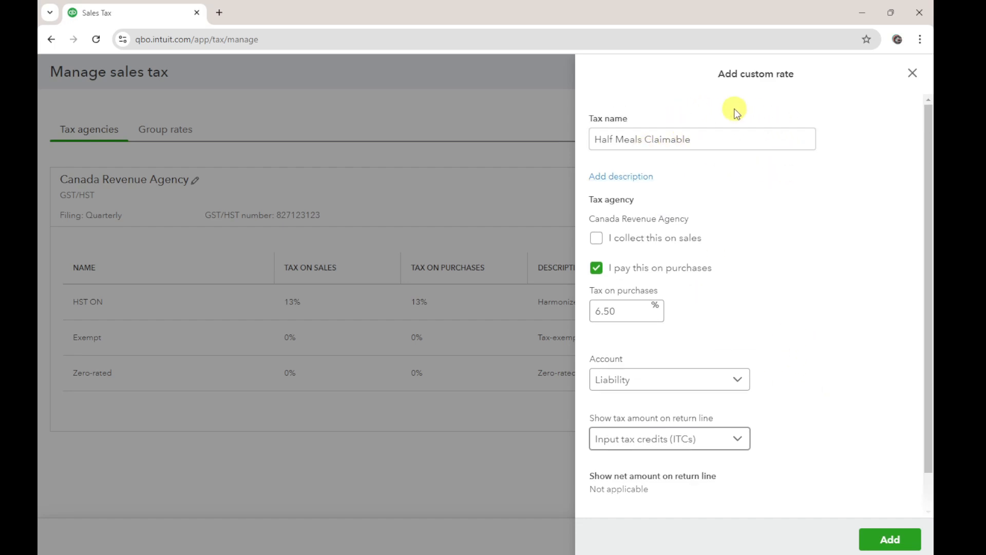
{"action": "left_click", "coordinate": [651, 309]}
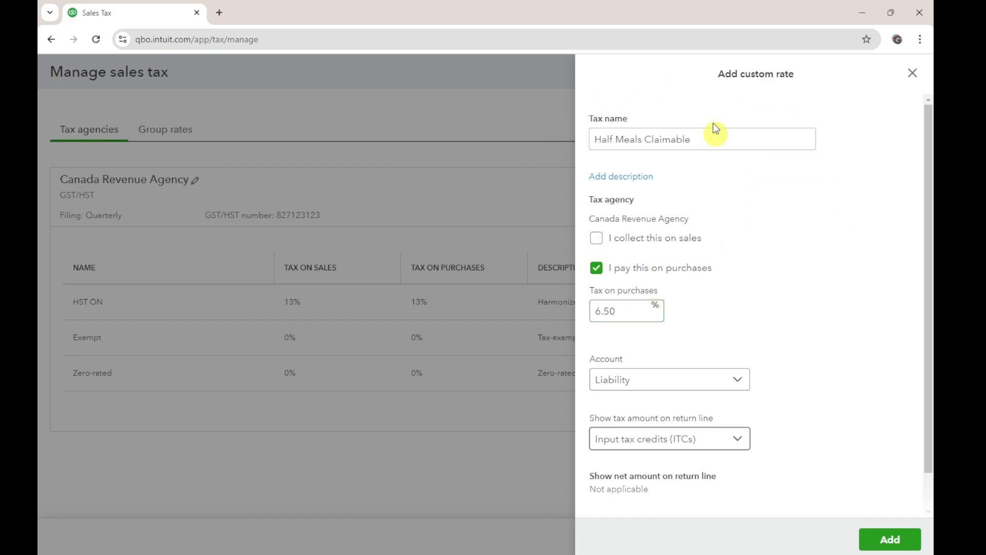
{"action": "scroll", "coordinate": [770, 329], "scroll_direction": "down", "scroll_amount": 1}
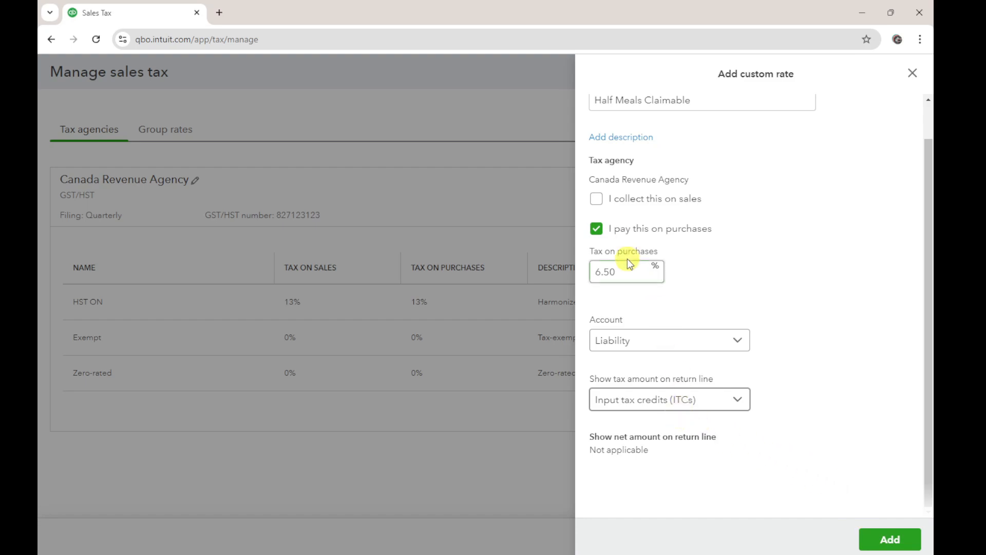
{"action": "left_click", "coordinate": [888, 539]}
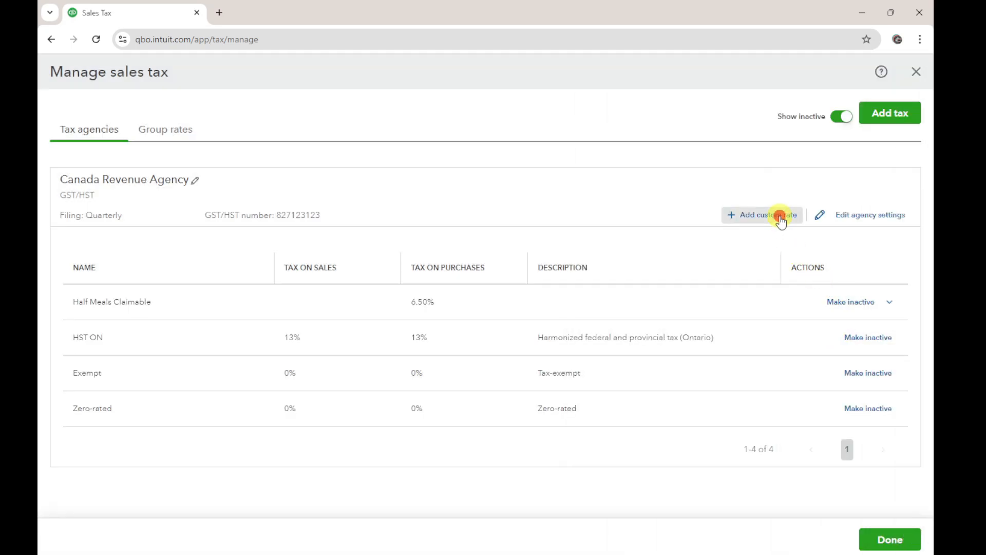
Start a second custom Canada Revenue Agency rate named "Half Meals Non Claimable"
{"action": "left_click", "coordinate": [780, 216]}
{"action": "left_click", "coordinate": [710, 133]}
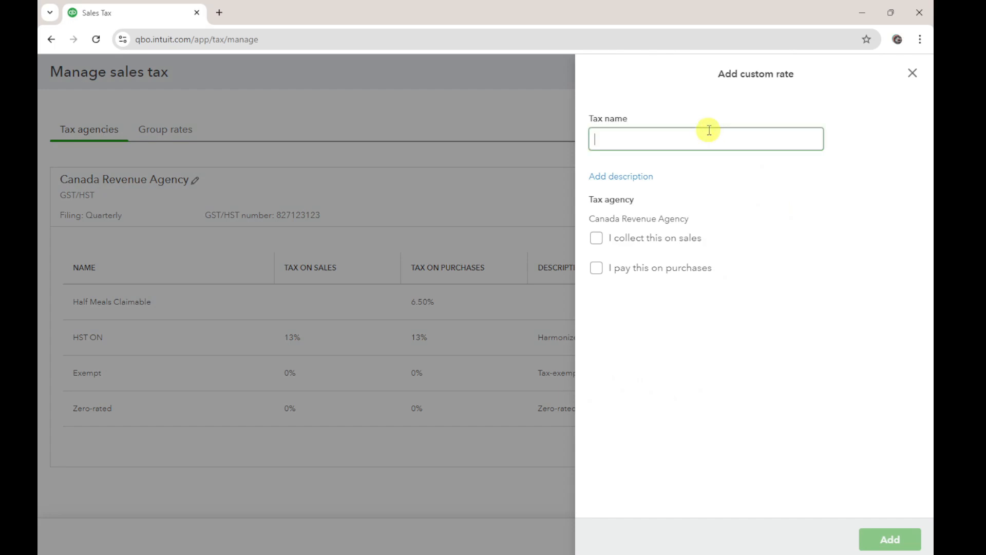
{"action": "type", "text": "Half Meals Non Claimable"}
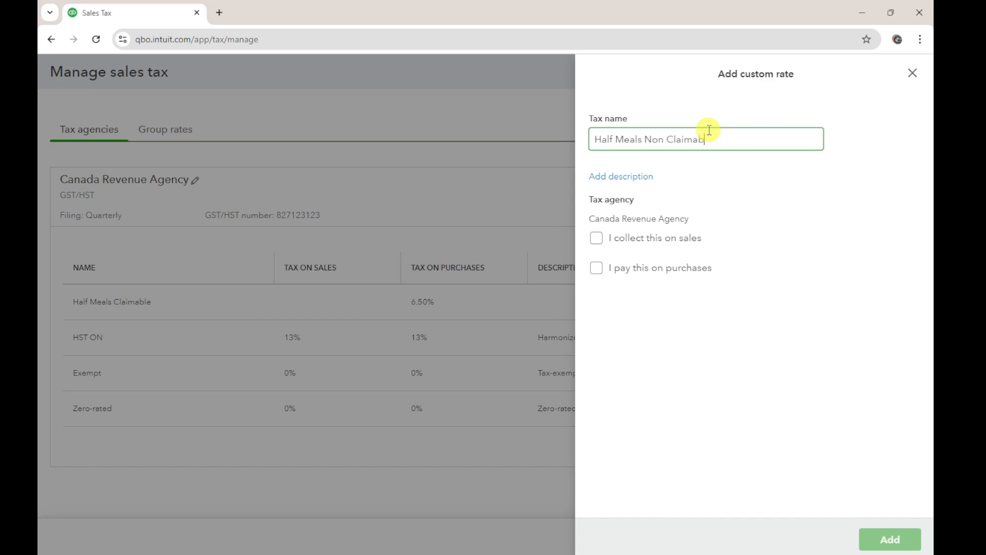
Make the Half Meals Non Claimable rate apply to purchases at 6.5%
{"action": "left_click", "coordinate": [600, 273]}
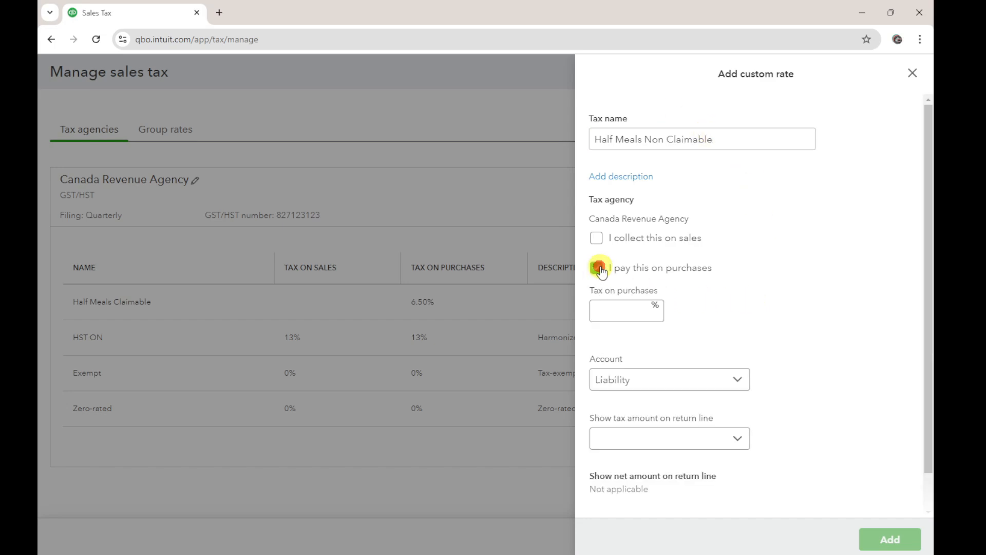
{"action": "left_click", "coordinate": [610, 310]}
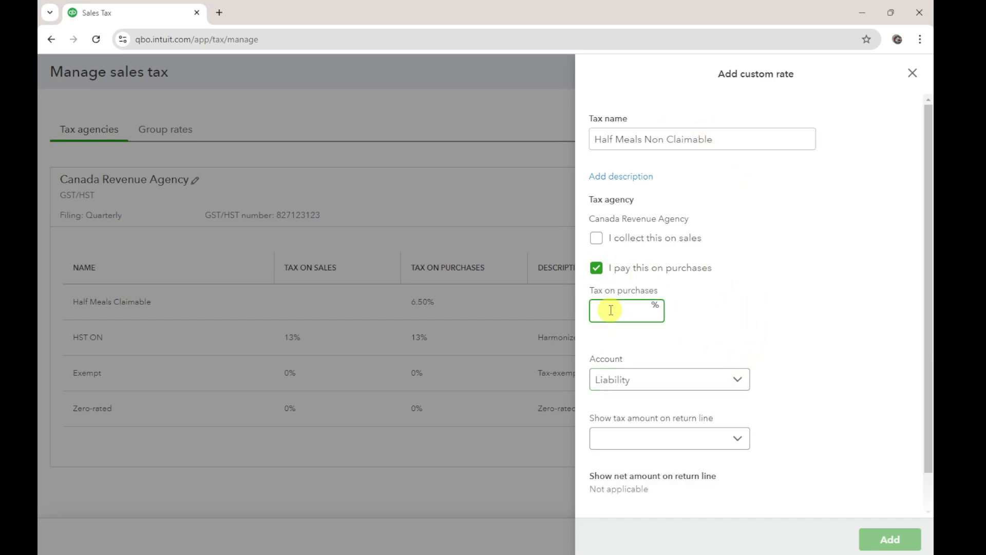
{"action": "type", "text": "6.5"}
{"action": "left_click", "coordinate": [754, 335]}
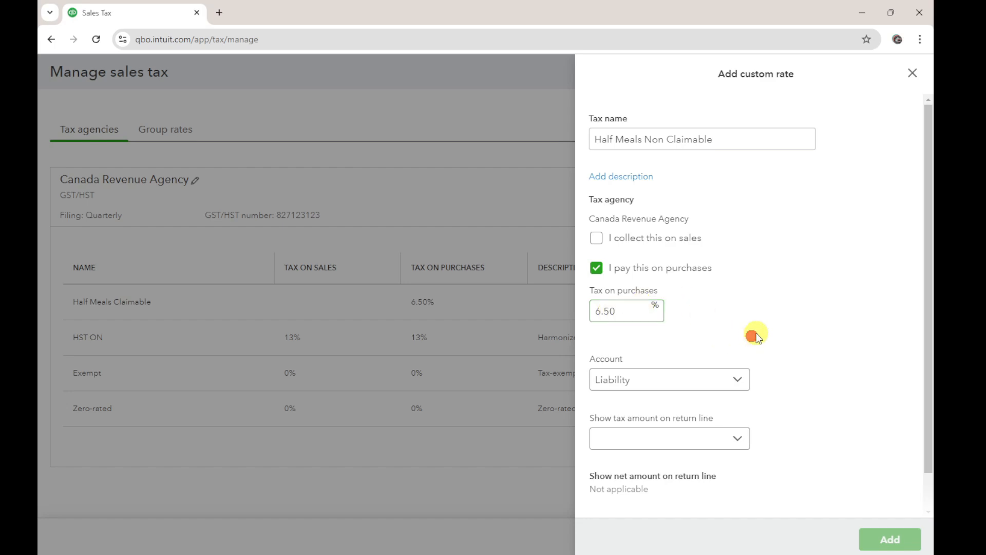
Set the Half Meals Non Claimable rate's account to Non-tracking and add the custom rate
{"action": "left_click", "coordinate": [676, 386]}
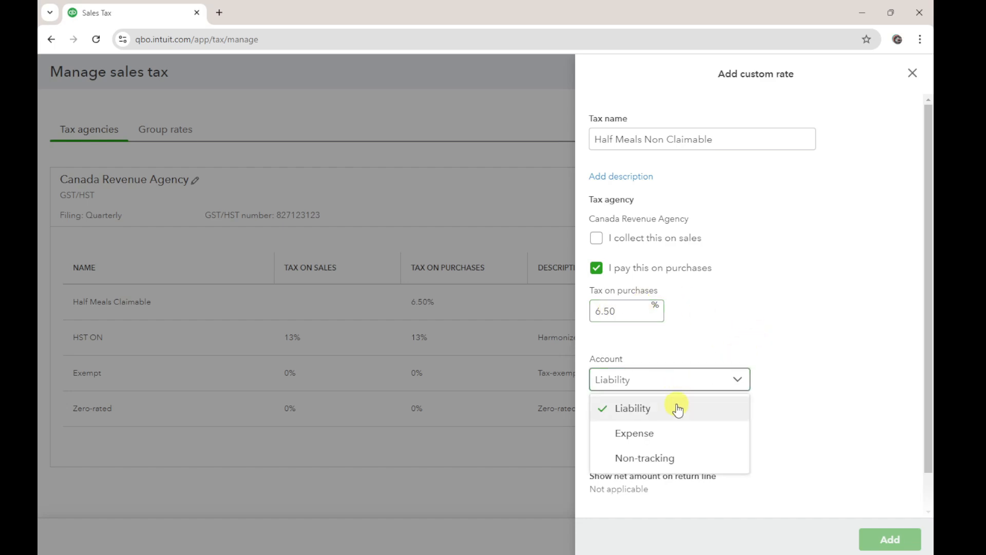
{"action": "left_click", "coordinate": [652, 438]}
{"action": "left_click", "coordinate": [696, 392]}
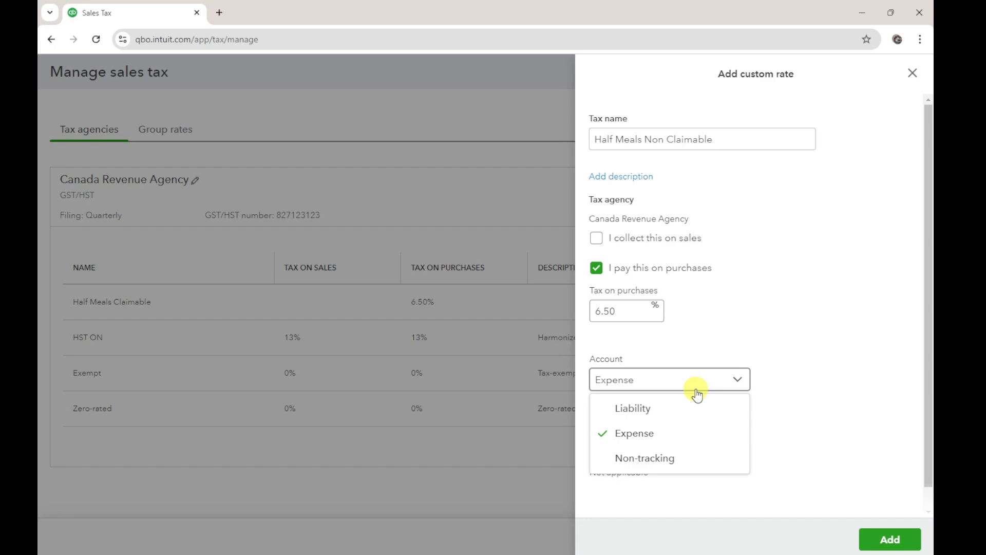
{"action": "left_click", "coordinate": [655, 457]}
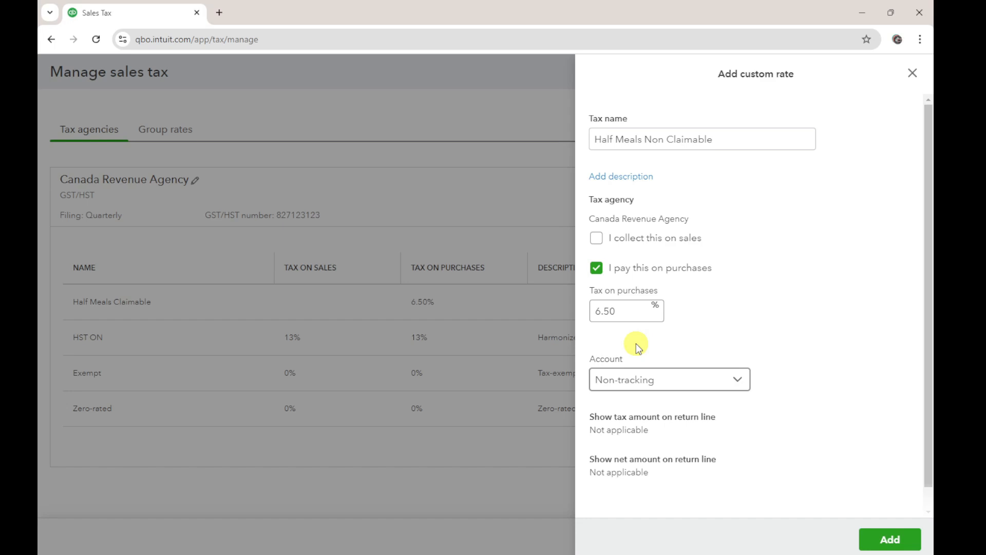
{"action": "left_click", "coordinate": [883, 540]}
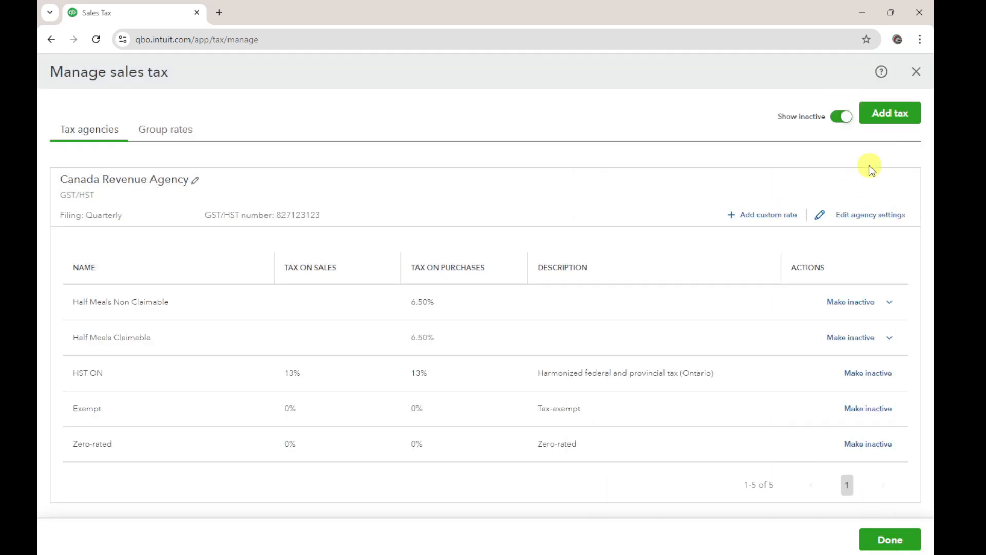
Start a new group rate that combines taxes and name it "Meals HST"
{"action": "left_click", "coordinate": [900, 118]}
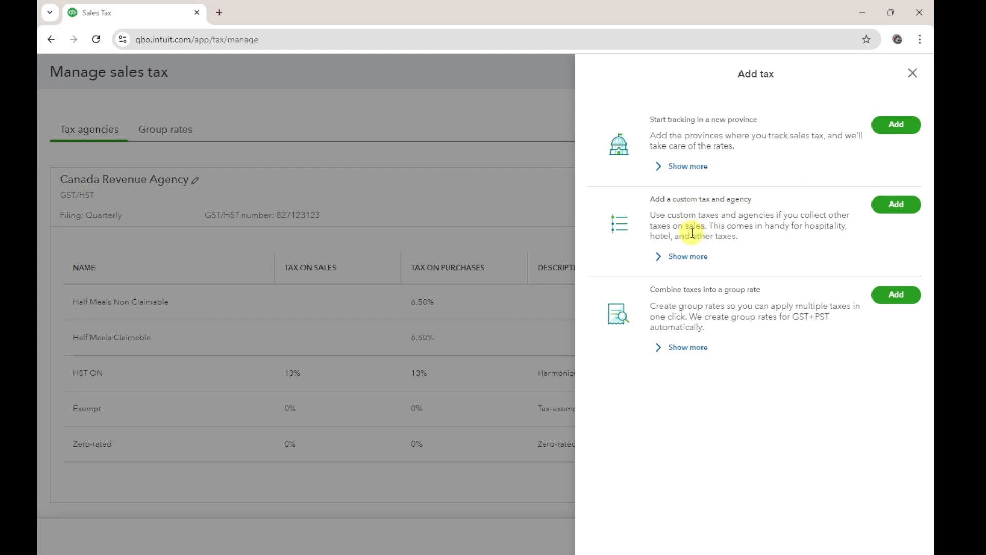
{"action": "left_click", "coordinate": [892, 300]}
{"action": "left_click", "coordinate": [662, 224]}
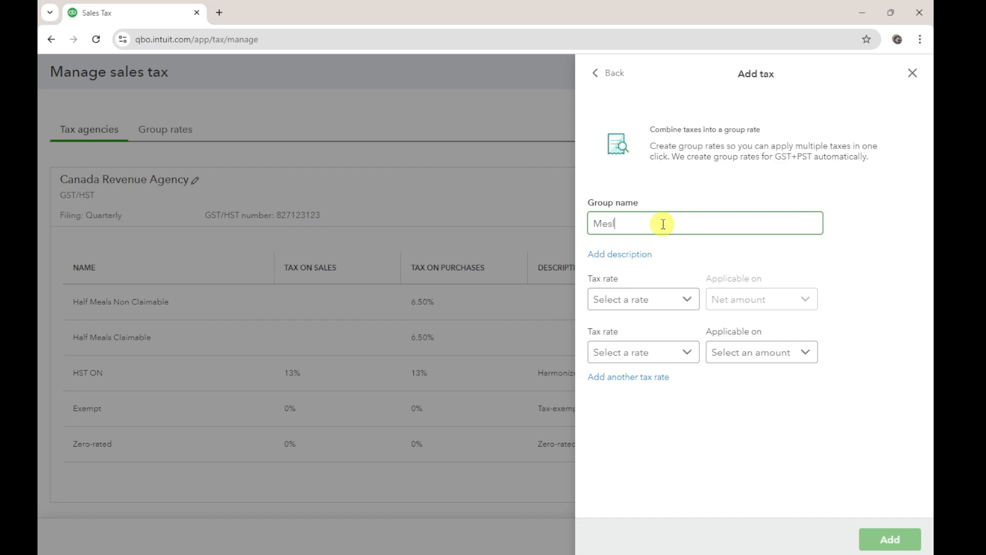
{"action": "type", "text": "Meals HST"}
Choose Half Meals Claimable (Purchases) and Half Meals Non Claimable (Purchases) as the group's first and second tax rates
{"action": "left_click", "coordinate": [661, 308]}
{"action": "scroll", "coordinate": [678, 437], "scroll_direction": "down", "scroll_amount": 1}
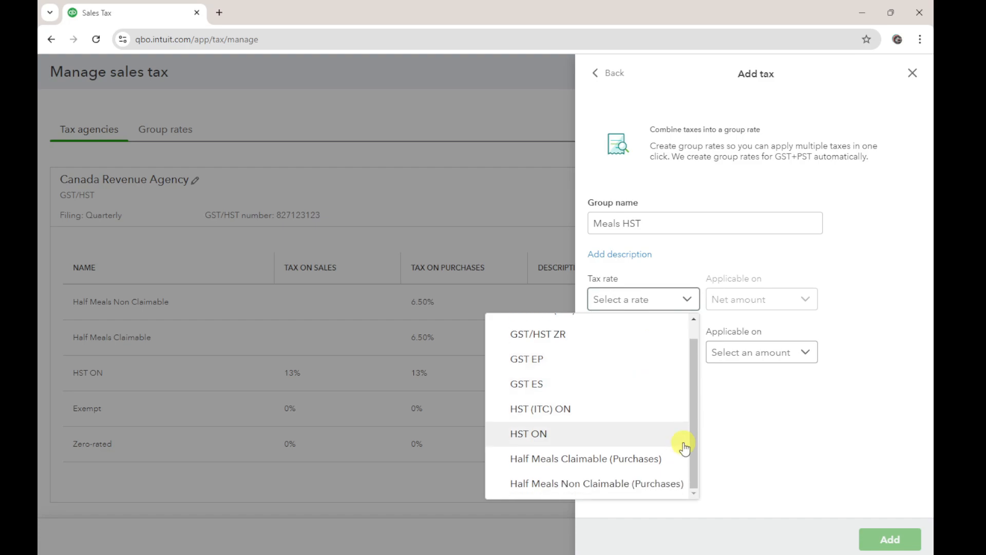
{"action": "left_click", "coordinate": [657, 460]}
{"action": "left_click", "coordinate": [671, 353]}
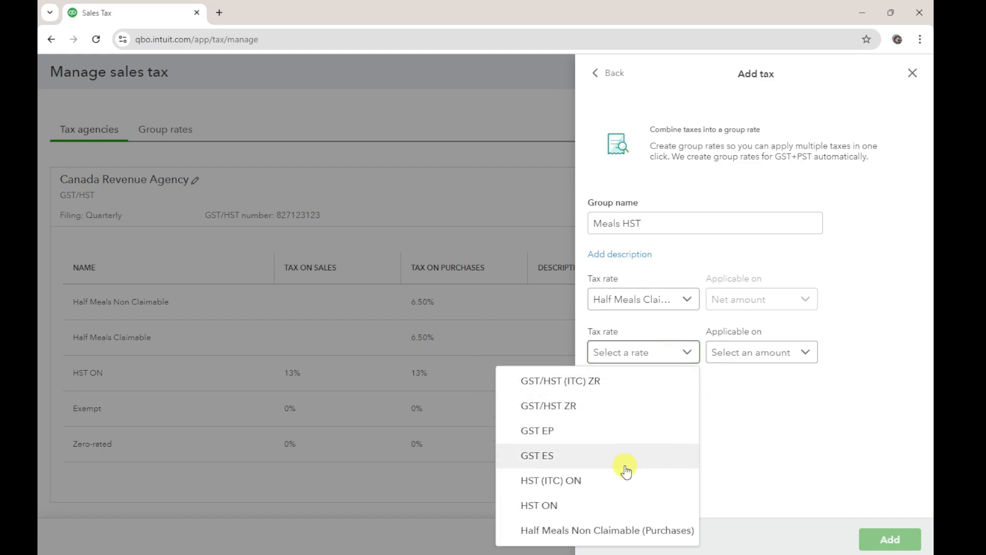
{"action": "left_click", "coordinate": [618, 529]}
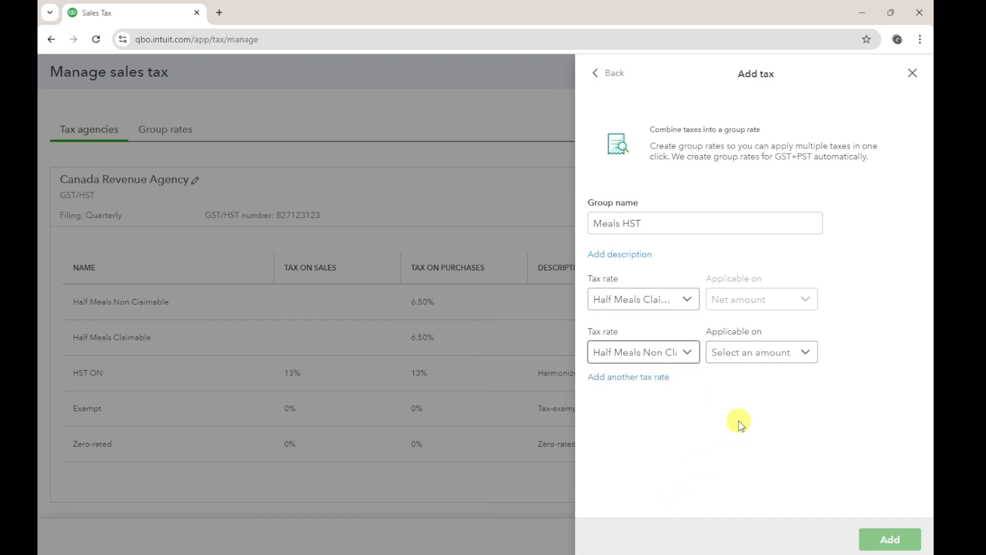
Make the group's second tax rate applicable on the Net amount and add the group rate
{"action": "left_click", "coordinate": [775, 348]}
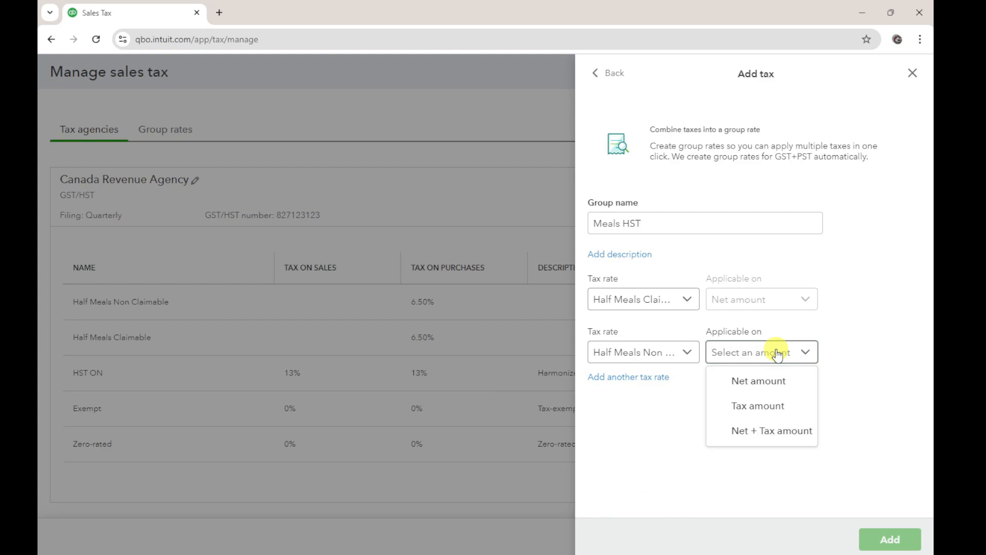
{"action": "left_click", "coordinate": [783, 386]}
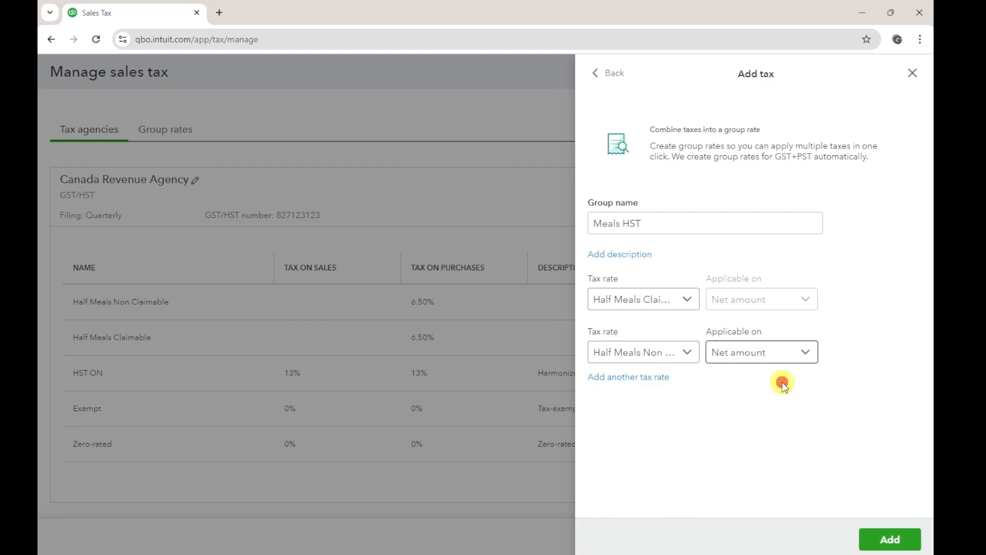
{"action": "left_click", "coordinate": [787, 358]}
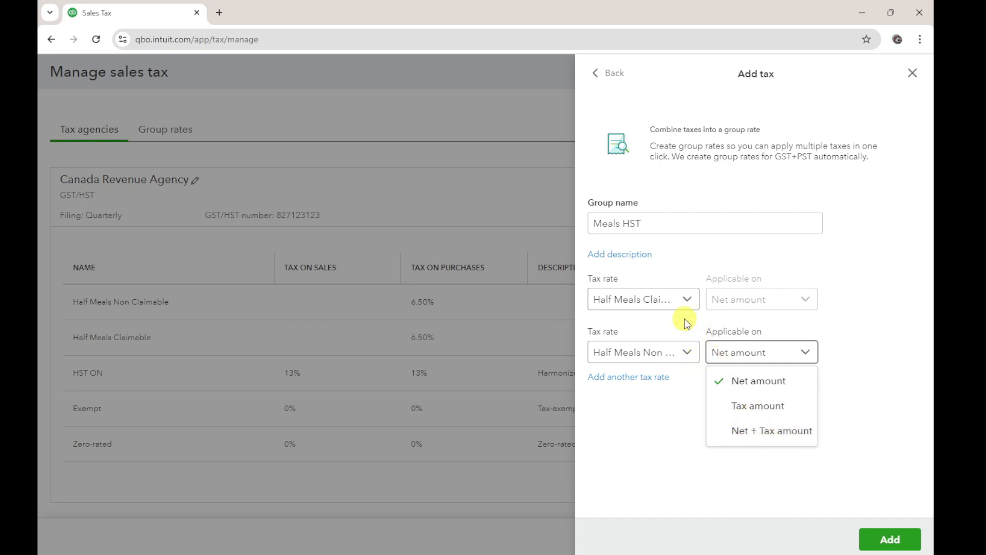
{"action": "left_click", "coordinate": [767, 386]}
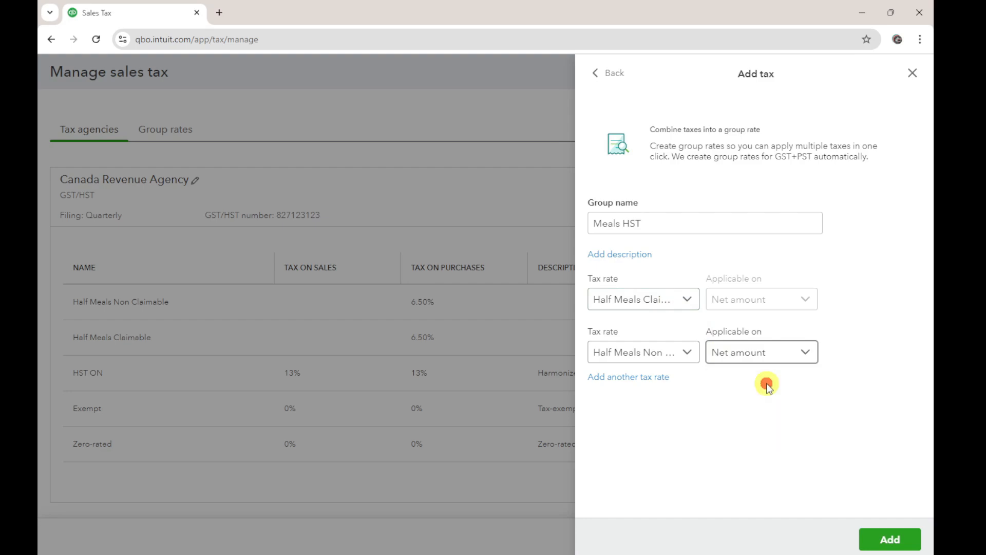
{"action": "left_click", "coordinate": [889, 540]}
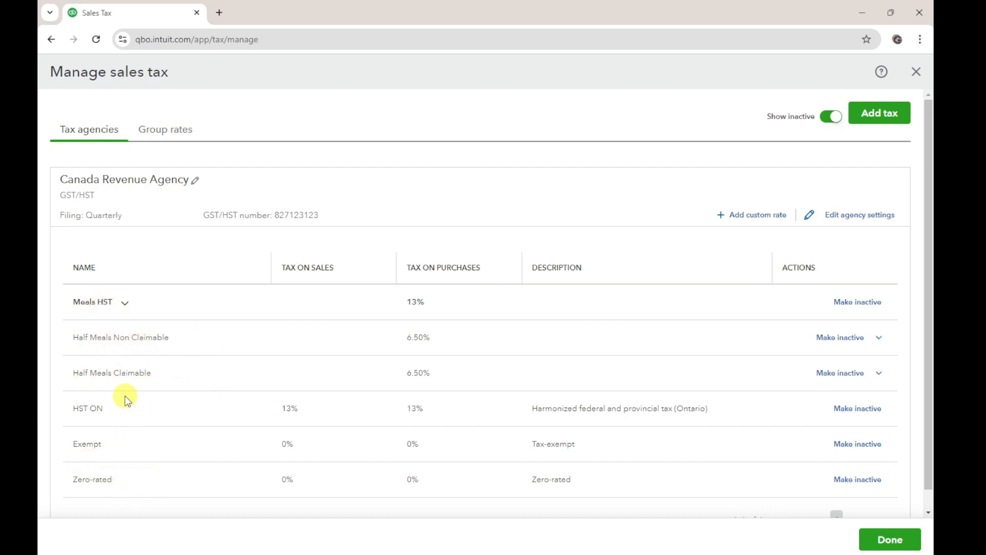
Make the individual Half Meals Non Claimable and Half Meals Claimable rates inactive
{"action": "left_click", "coordinate": [879, 338]}
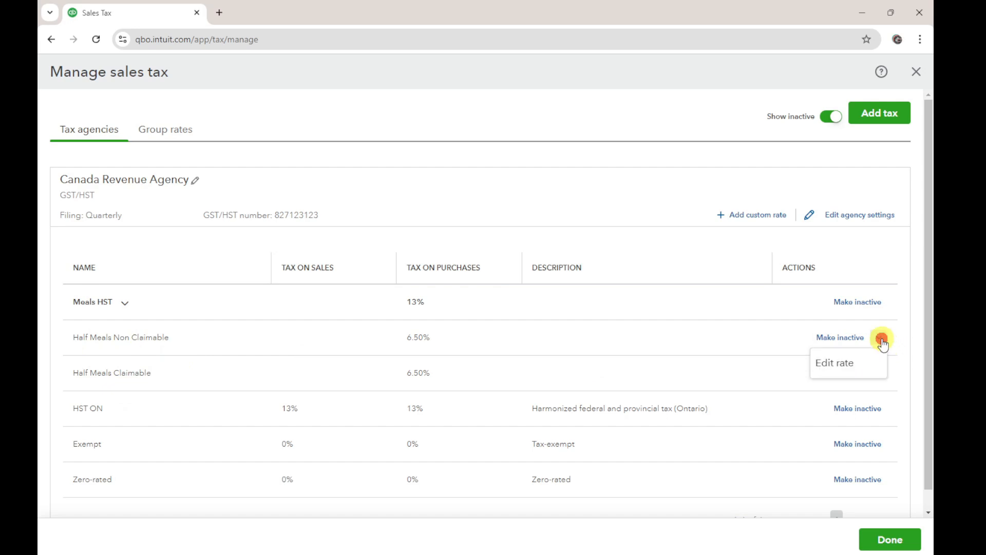
{"action": "left_click", "coordinate": [855, 340]}
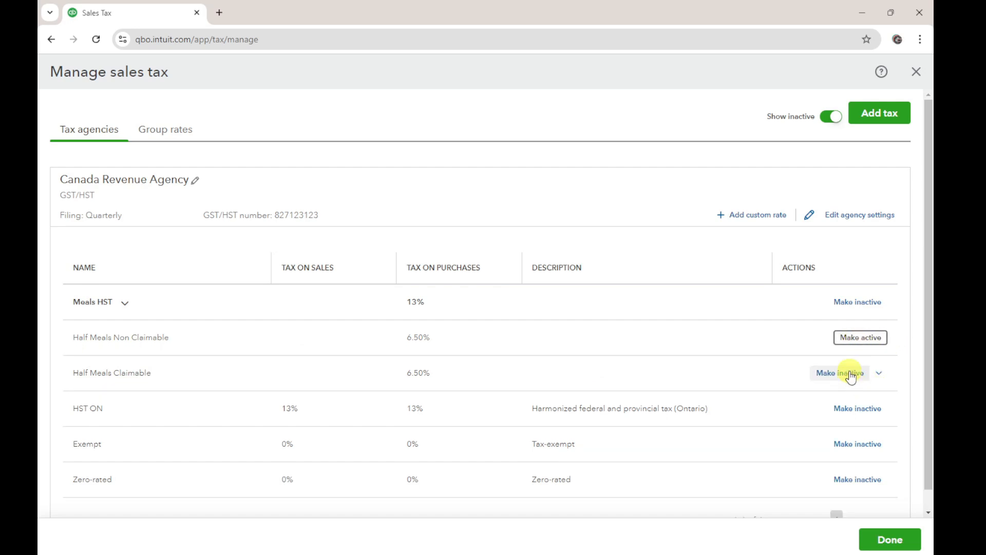
{"action": "left_click", "coordinate": [850, 374]}
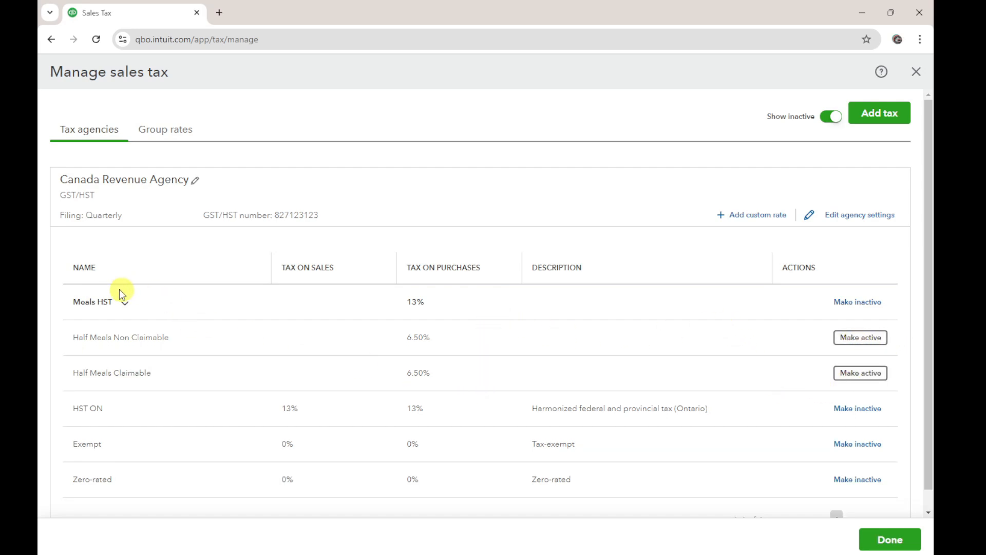
Check the component rates inside the Meals HST group and finish managing sales tax
{"action": "left_click", "coordinate": [125, 302]}
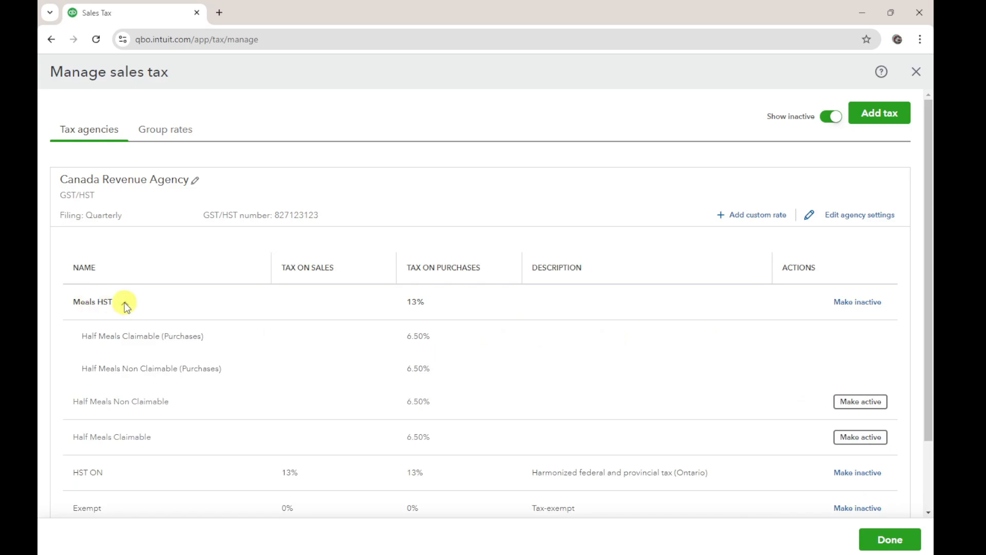
{"action": "left_click", "coordinate": [123, 303]}
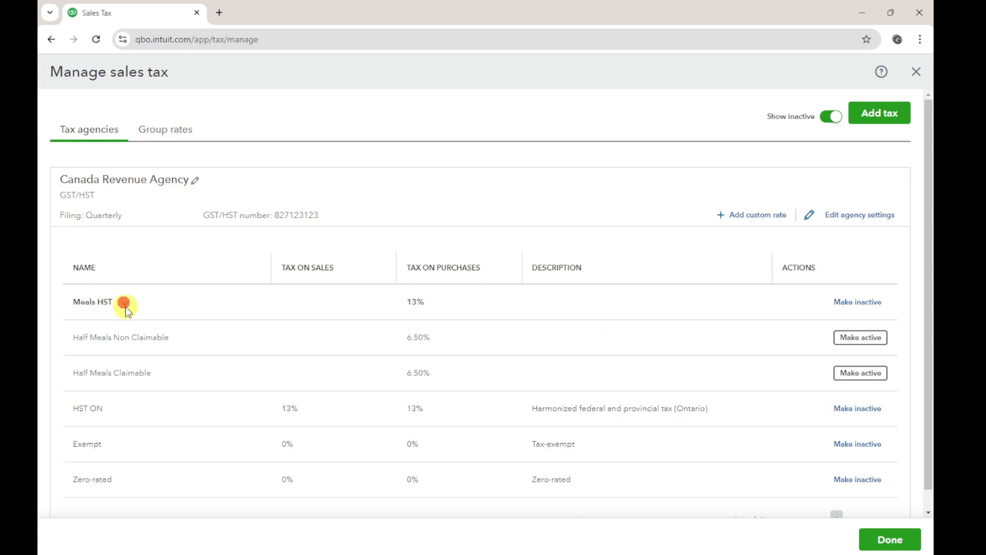
{"action": "left_click", "coordinate": [890, 540]}
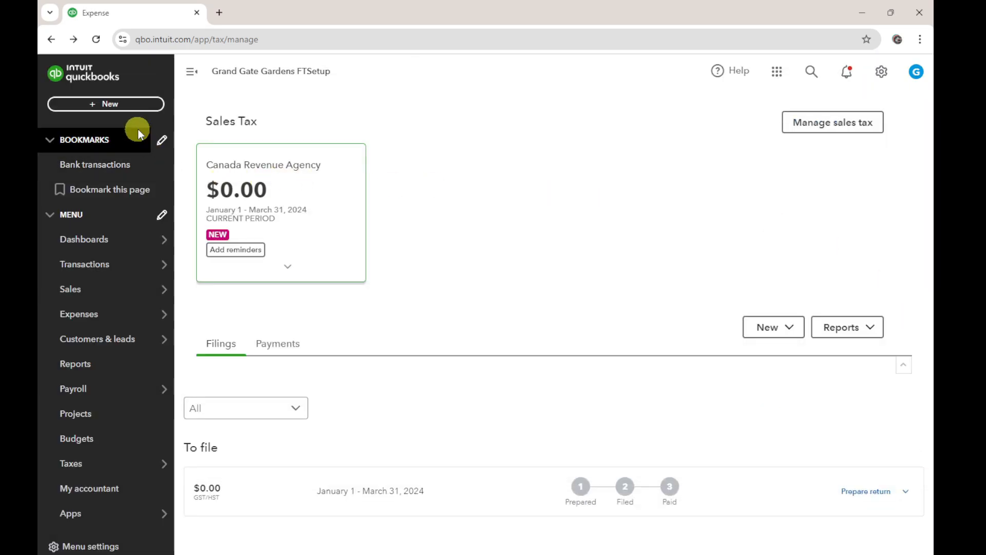
Create a new expense with a 100.00 first line and apply the Meals HST sales tax to it
{"action": "left_click", "coordinate": [124, 109]}
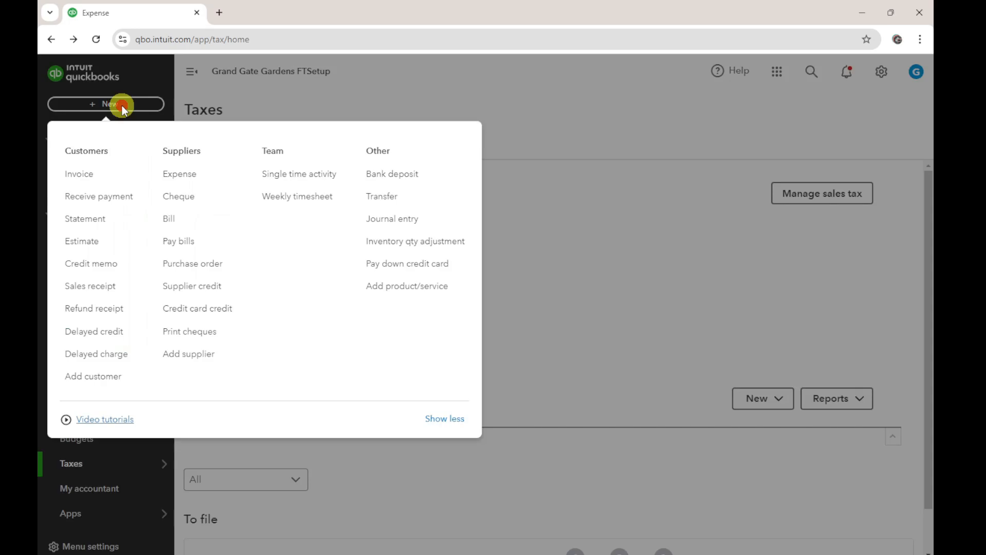
{"action": "left_click", "coordinate": [186, 176]}
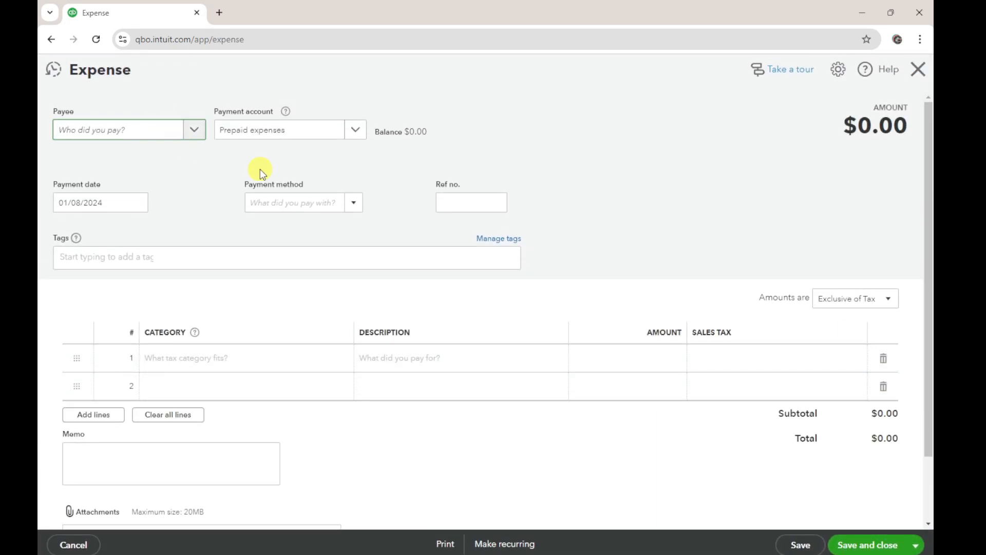
{"action": "left_click", "coordinate": [641, 354]}
{"action": "left_click", "coordinate": [701, 367]}
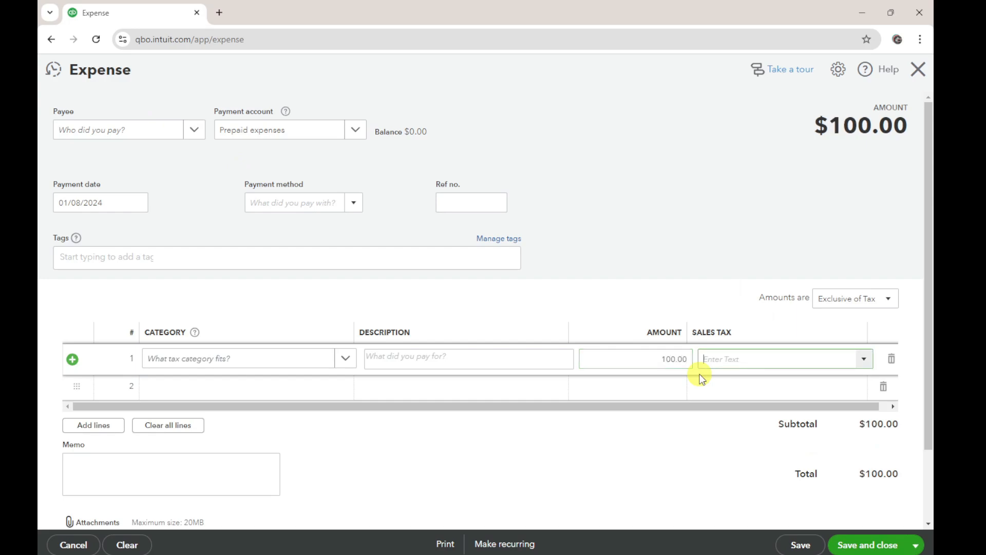
{"action": "left_click", "coordinate": [740, 405]}
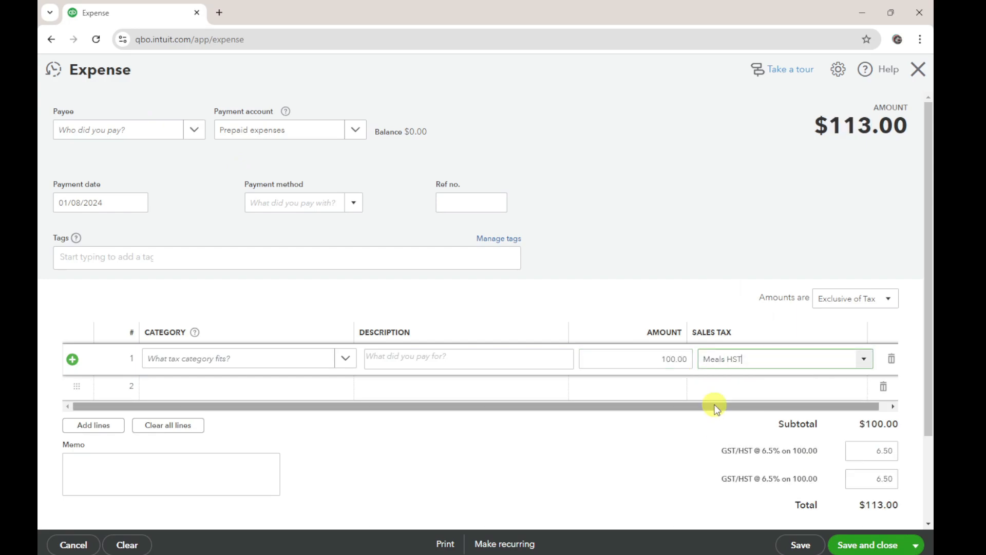
{"action": "left_click", "coordinate": [864, 359]}
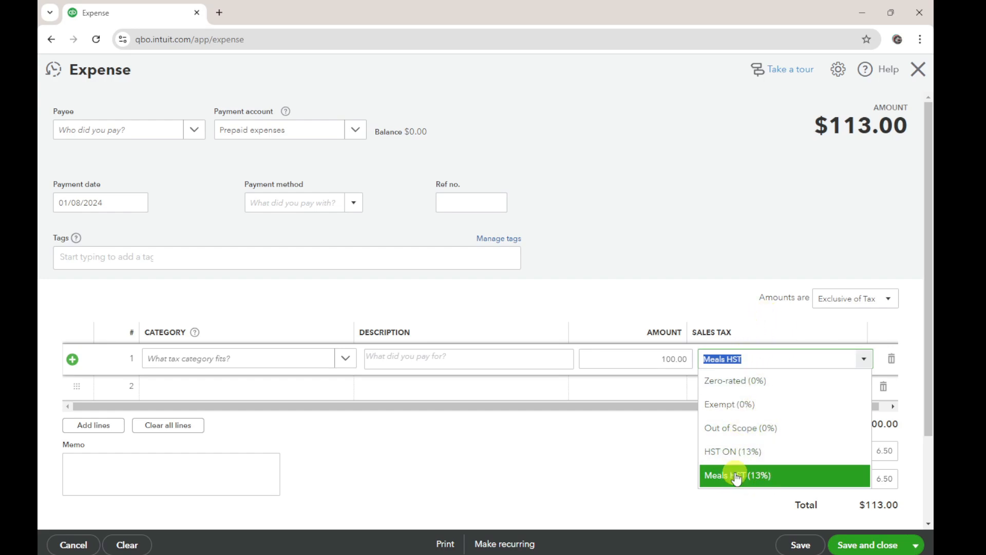
{"action": "left_click", "coordinate": [719, 230]}
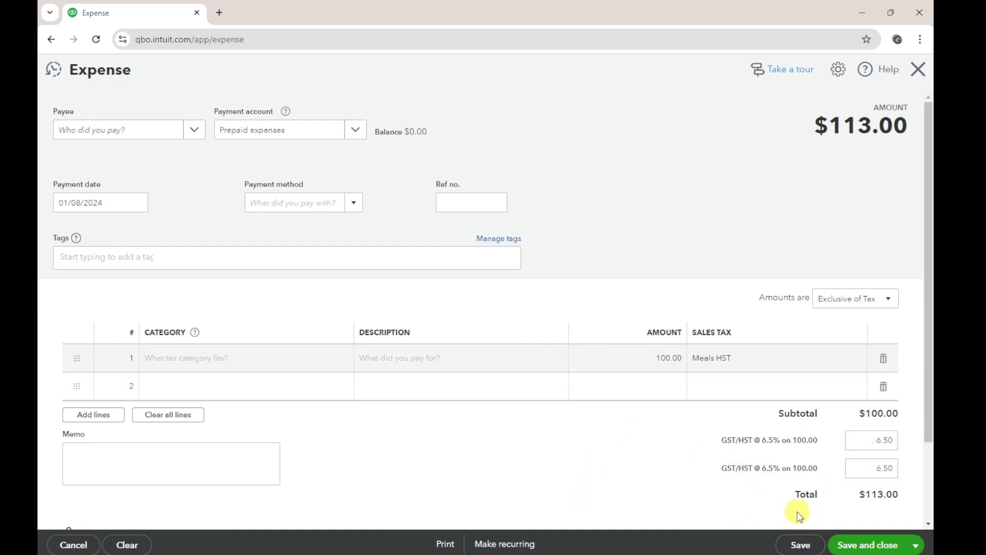
Categorize the expense line as Meals and entertainment and select Meals HST as its sales tax again
{"action": "left_click", "coordinate": [226, 354]}
{"action": "left_click", "coordinate": [236, 358]}
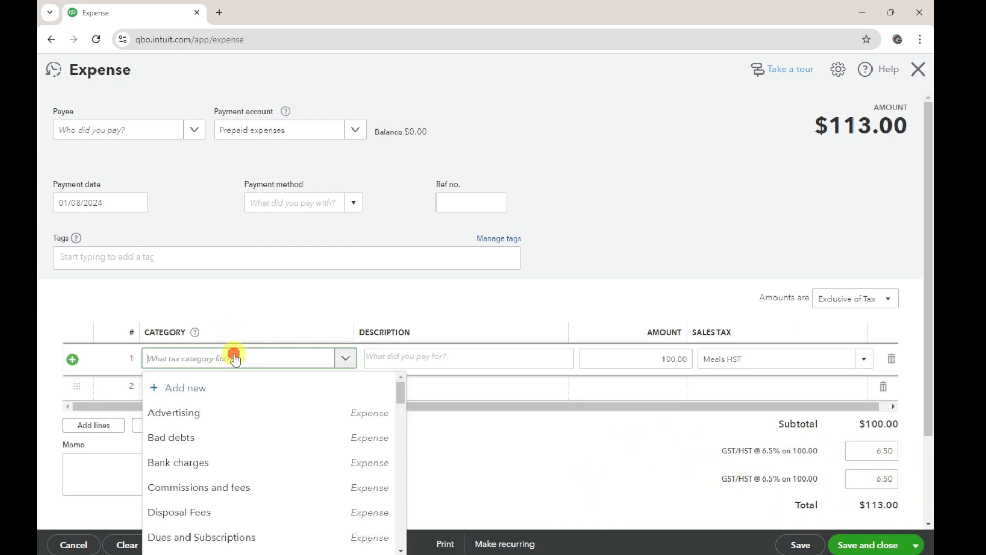
{"action": "type", "text": "meal"}
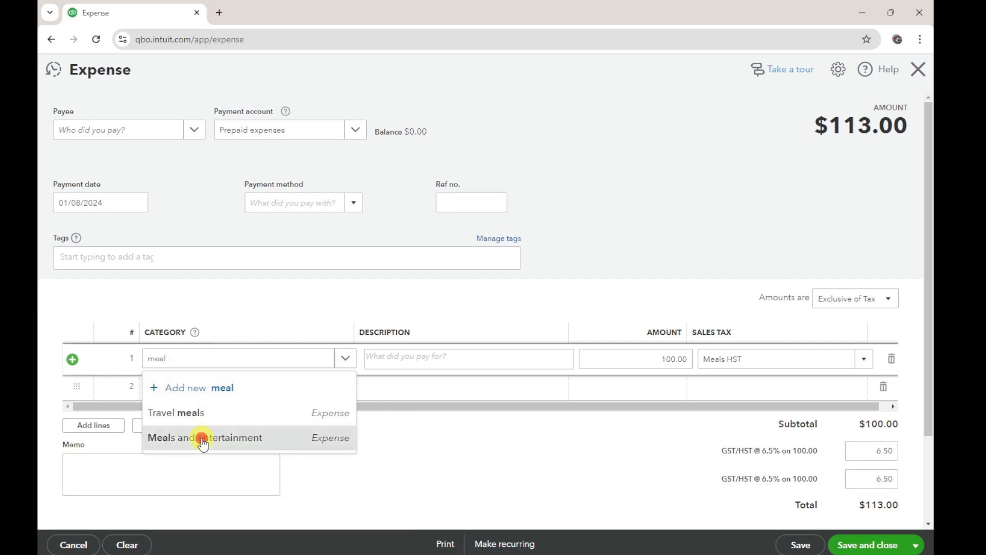
{"action": "left_click", "coordinate": [200, 437]}
{"action": "left_click", "coordinate": [777, 358]}
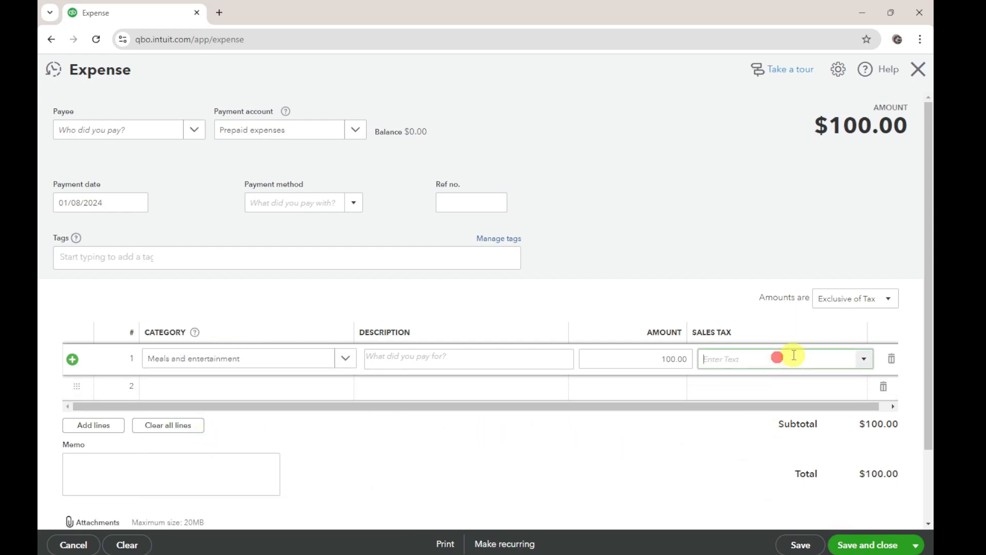
{"action": "left_click", "coordinate": [863, 358]}
{"action": "left_click", "coordinate": [742, 478]}
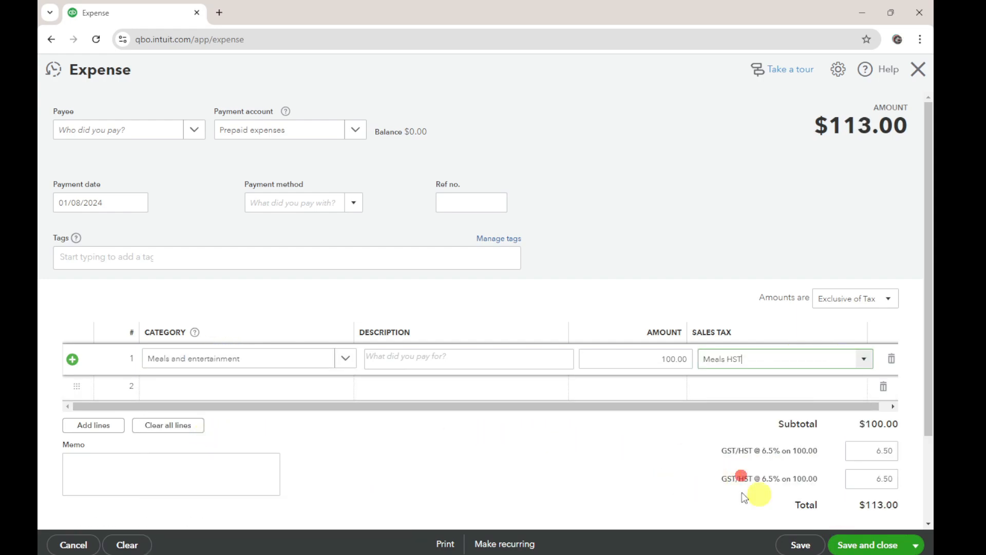
Save the expense and open its transaction journal
{"action": "left_click", "coordinate": [801, 544]}
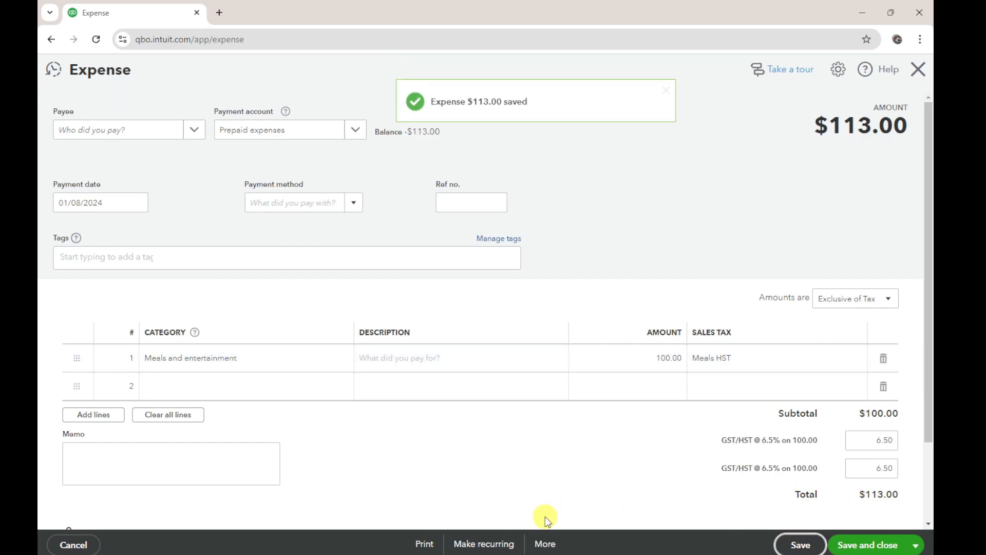
{"action": "left_click", "coordinate": [544, 545]}
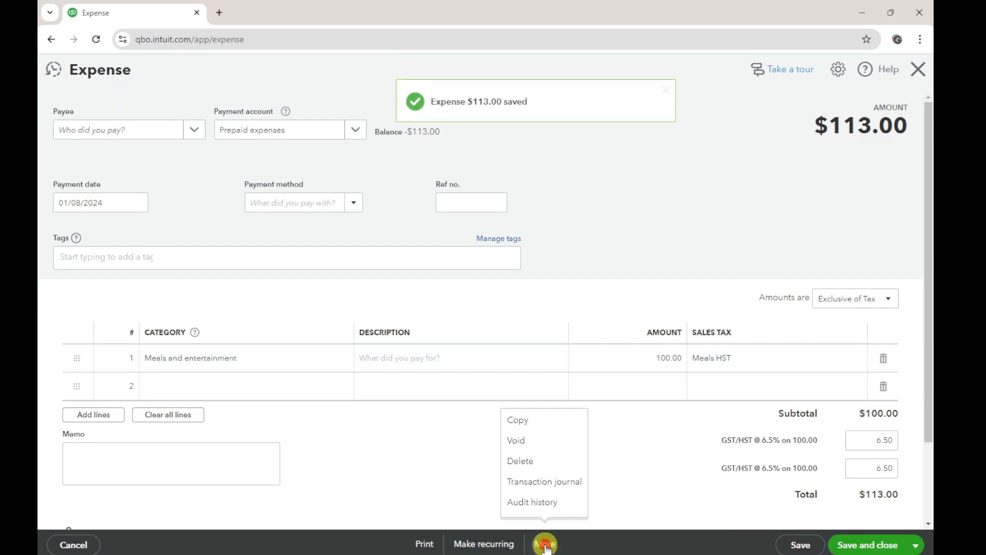
{"action": "left_click", "coordinate": [551, 483]}
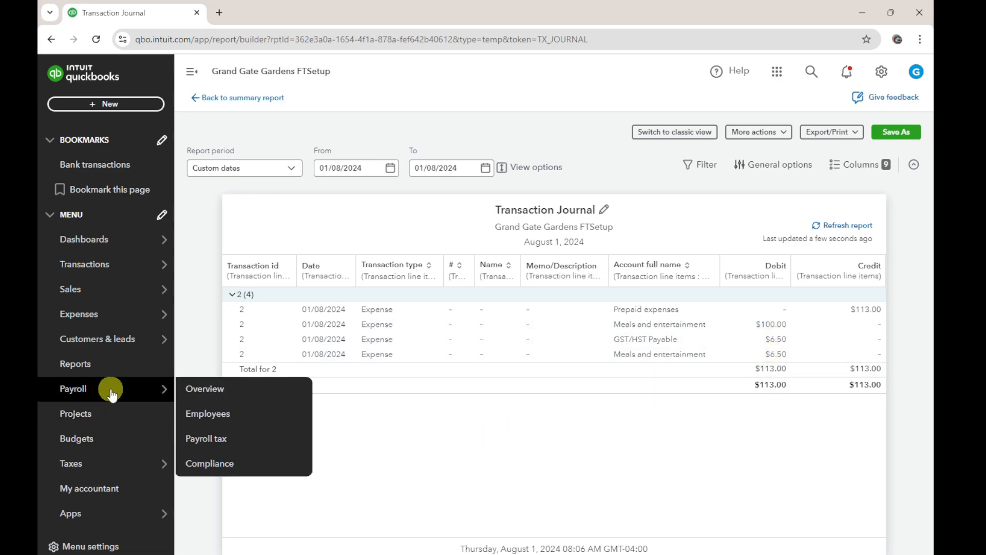
Open the GST/HST summary report for the January 1 - March 31, 2024 filing in the sales tax centre
{"action": "mouse_move", "coordinate": [73, 396]}
{"action": "left_click", "coordinate": [74, 464]}
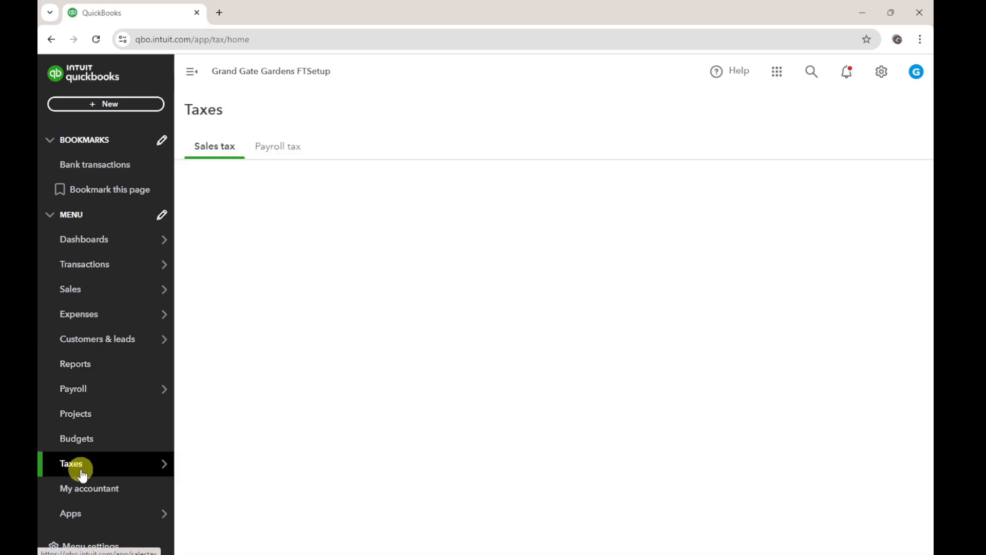
{"action": "scroll", "coordinate": [722, 331], "scroll_direction": "down", "scroll_amount": 1}
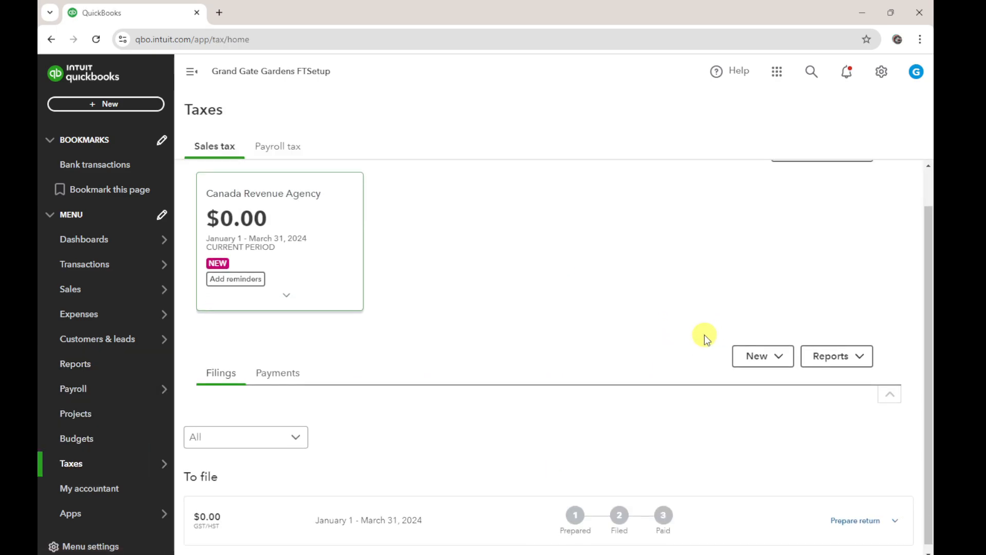
{"action": "left_click", "coordinate": [895, 517]}
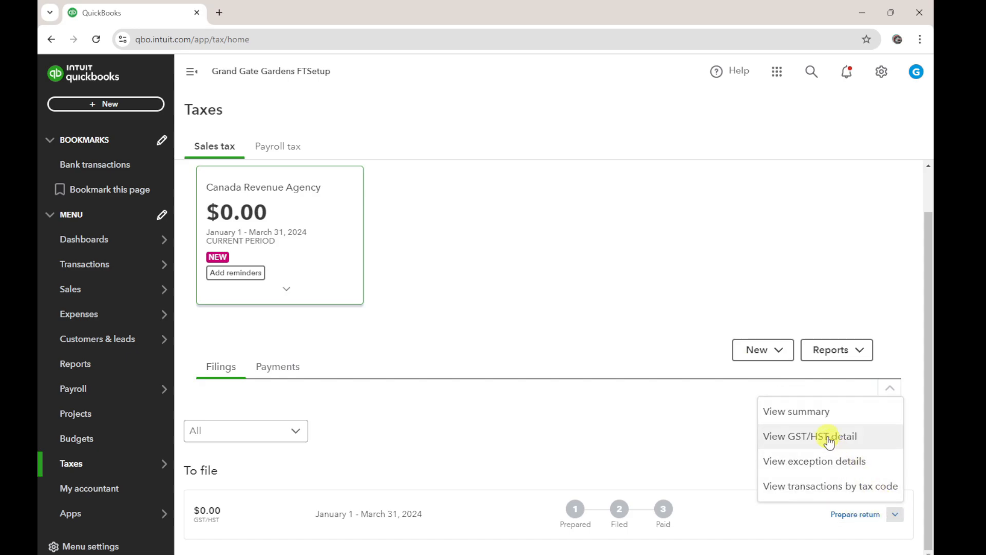
{"action": "left_click", "coordinate": [819, 409]}
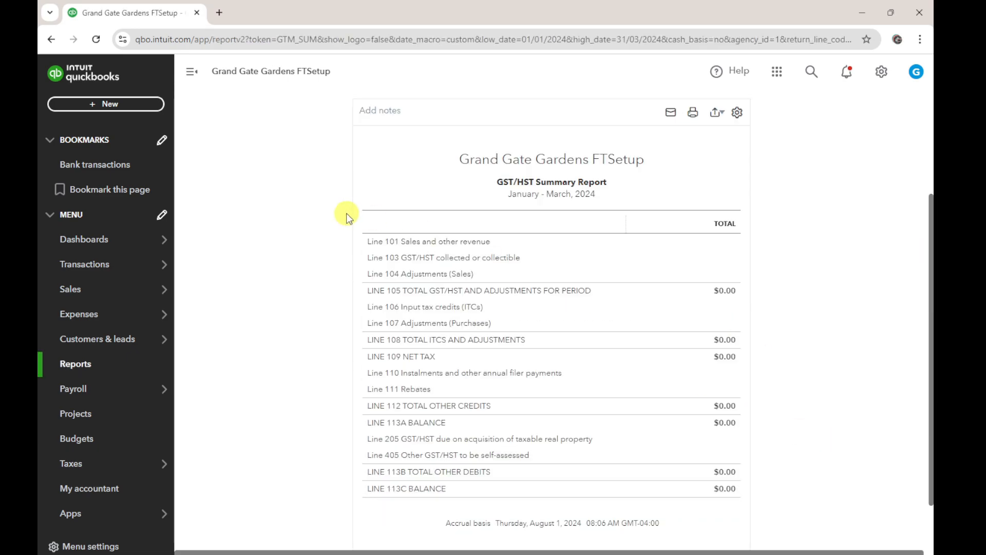
Run the GST/HST Summary Report for all dates
{"action": "left_click", "coordinate": [271, 171]}
{"action": "left_click", "coordinate": [268, 191]}
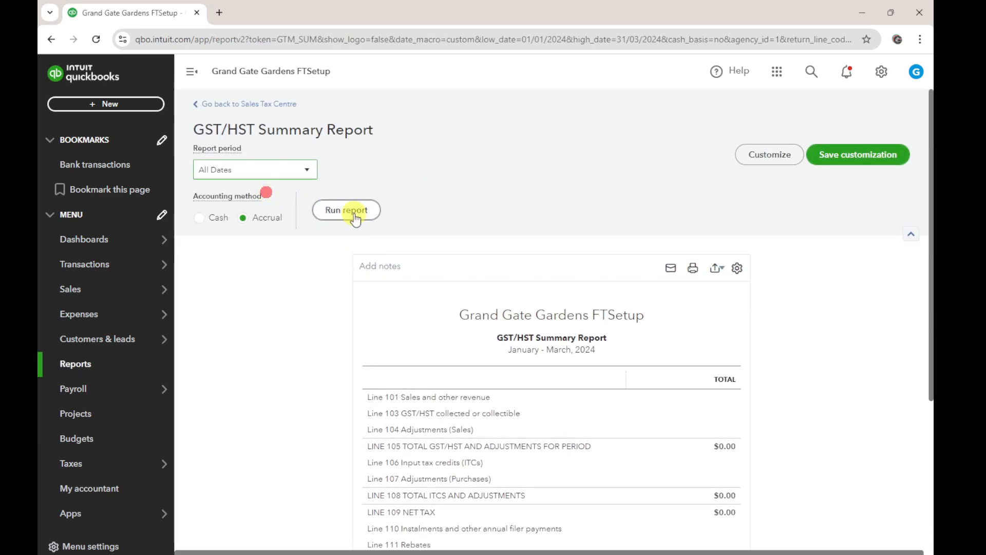
{"action": "left_click", "coordinate": [347, 210]}
{"action": "scroll", "coordinate": [859, 307], "scroll_direction": "down", "scroll_amount": 3}
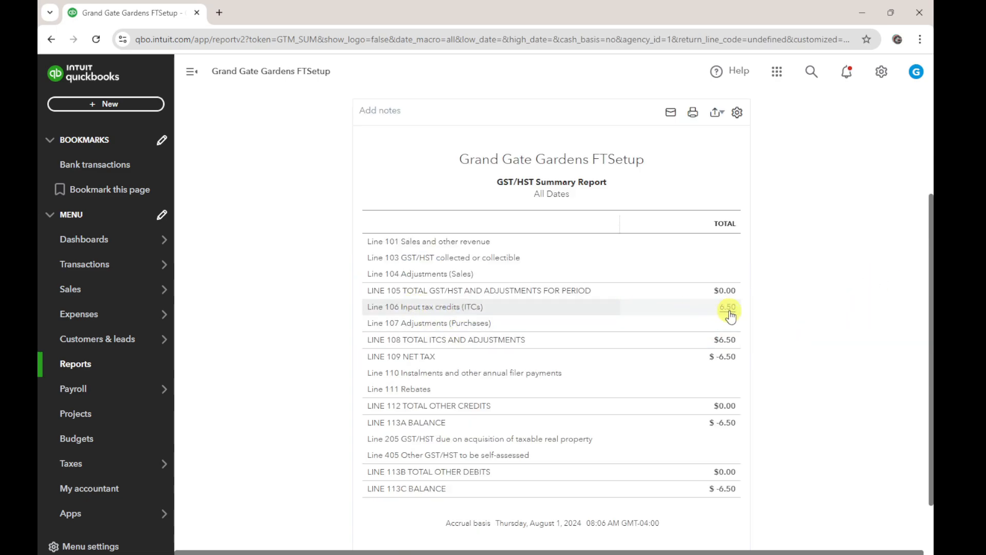
Open the detail report behind the Line 106 input tax credits total and examine its tax code, rate and amount columns
{"action": "left_click", "coordinate": [730, 308]}
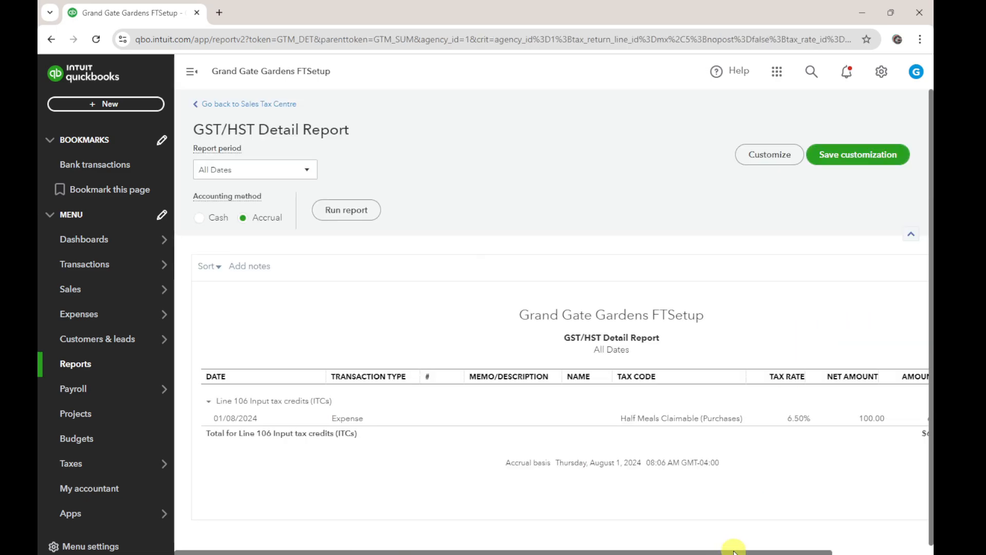
{"action": "left_click_drag", "start_coordinate": [733, 550], "coordinate": [826, 545]}
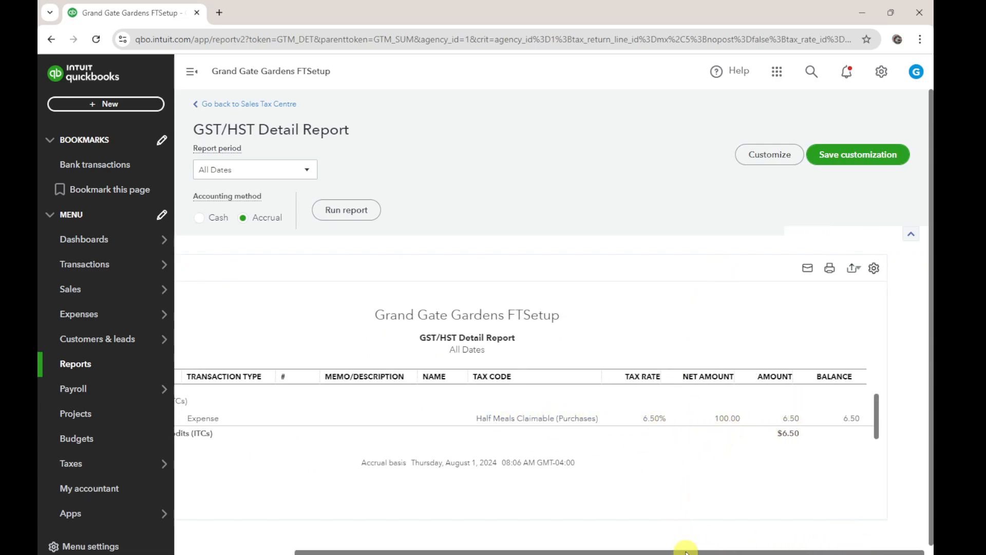
{"action": "left_click_drag", "start_coordinate": [686, 550], "coordinate": [312, 452]}
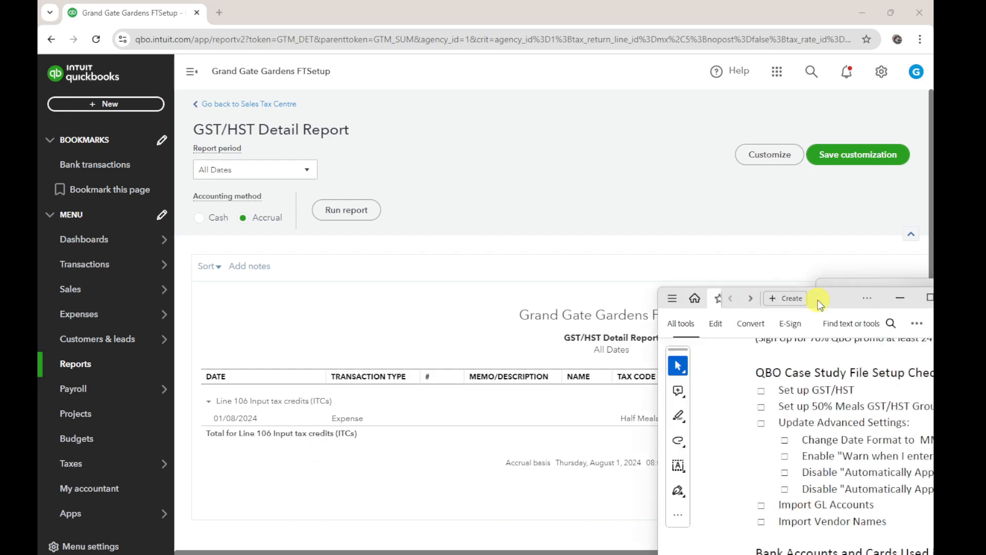
Check the advanced settings items in the Acrobat setup checklist and open the advanced account settings in QuickBooks Online
{"action": "left_click_drag", "start_coordinate": [817, 304], "coordinate": [501, 1]}
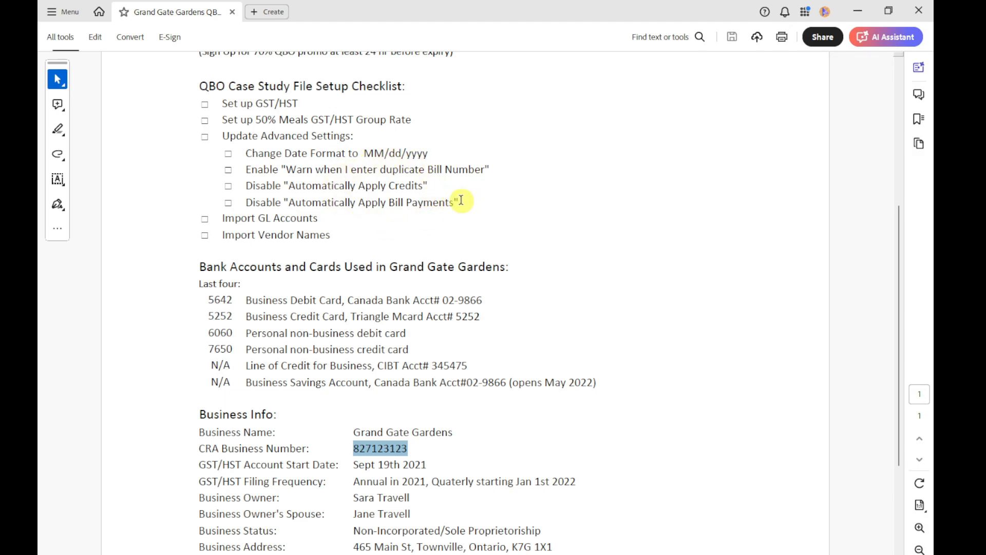
{"action": "left_click_drag", "start_coordinate": [464, 13], "coordinate": [470, 0]}
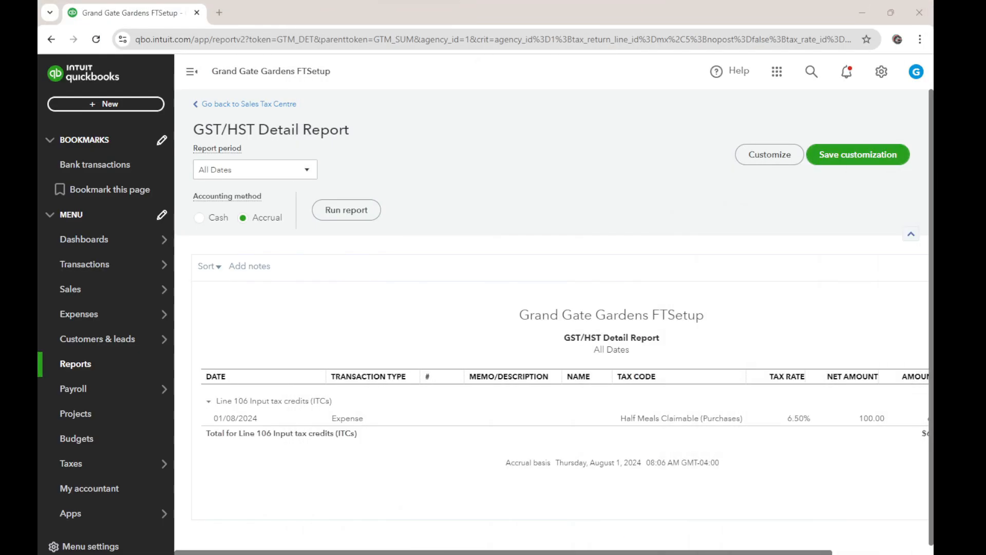
{"action": "left_click", "coordinate": [881, 72]}
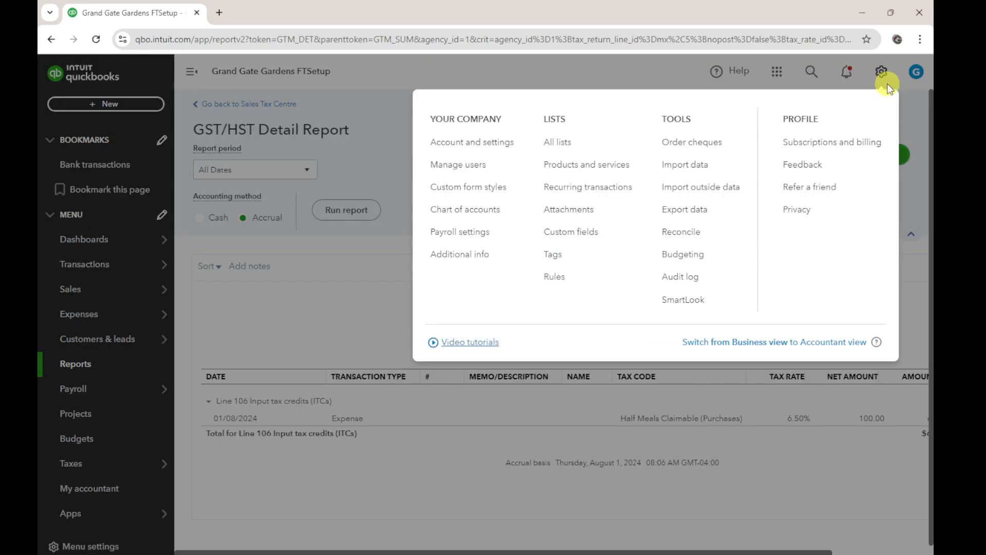
{"action": "left_click", "coordinate": [490, 146]}
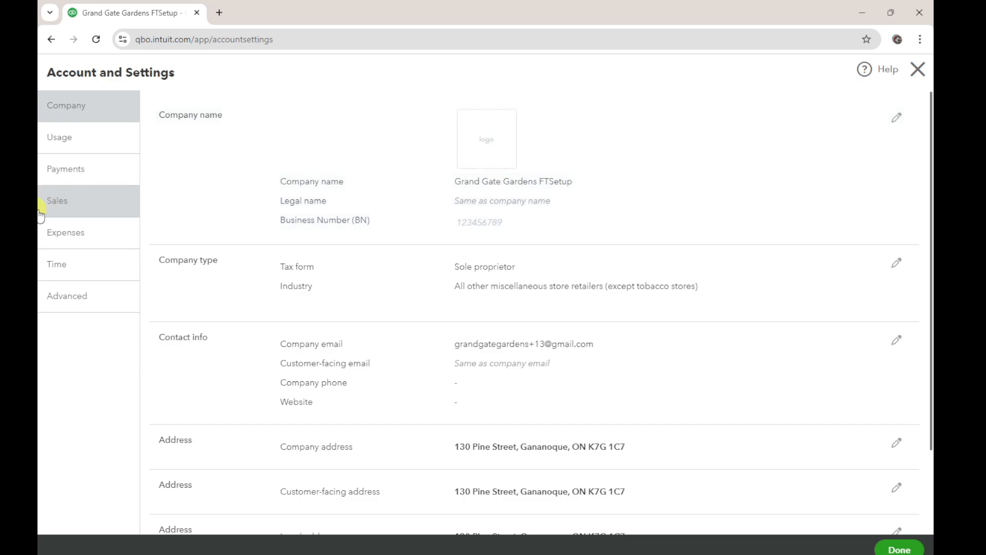
{"action": "left_click", "coordinate": [72, 301]}
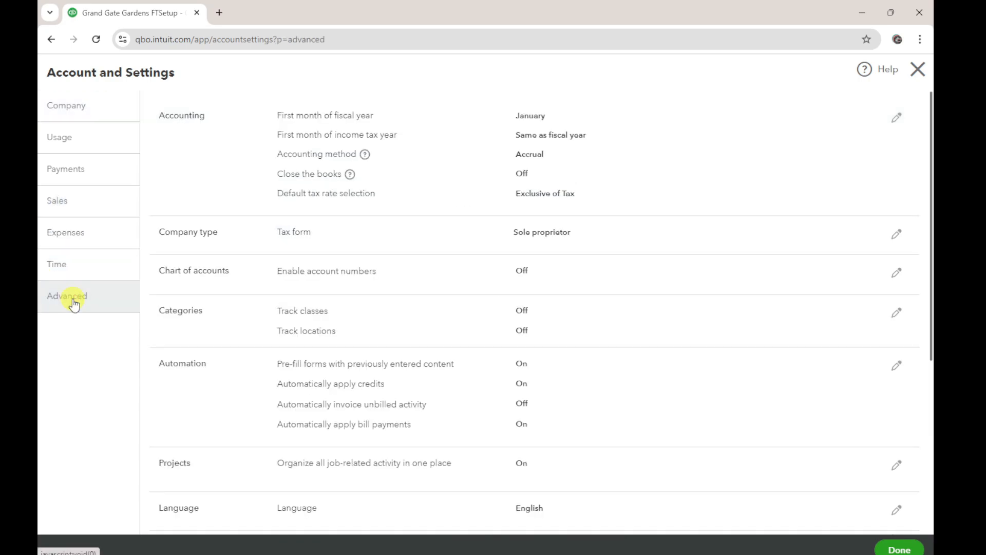
Set the date format to mm/dd/yyyy, enable the warning for bill numbers already used for a supplier, and save the preferences
{"action": "scroll", "coordinate": [493, 242], "scroll_direction": "down", "scroll_amount": 3}
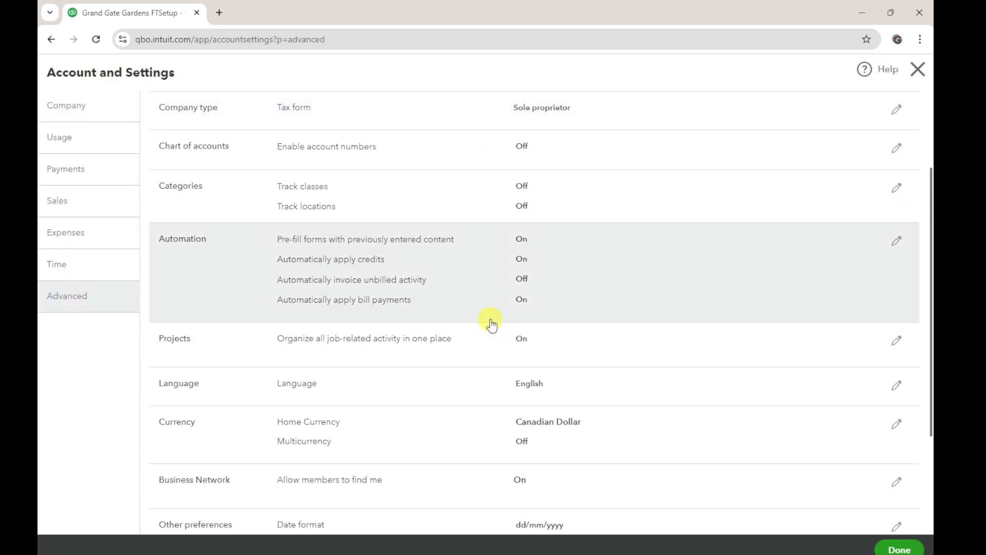
{"action": "scroll", "coordinate": [490, 324], "scroll_direction": "down", "scroll_amount": 3}
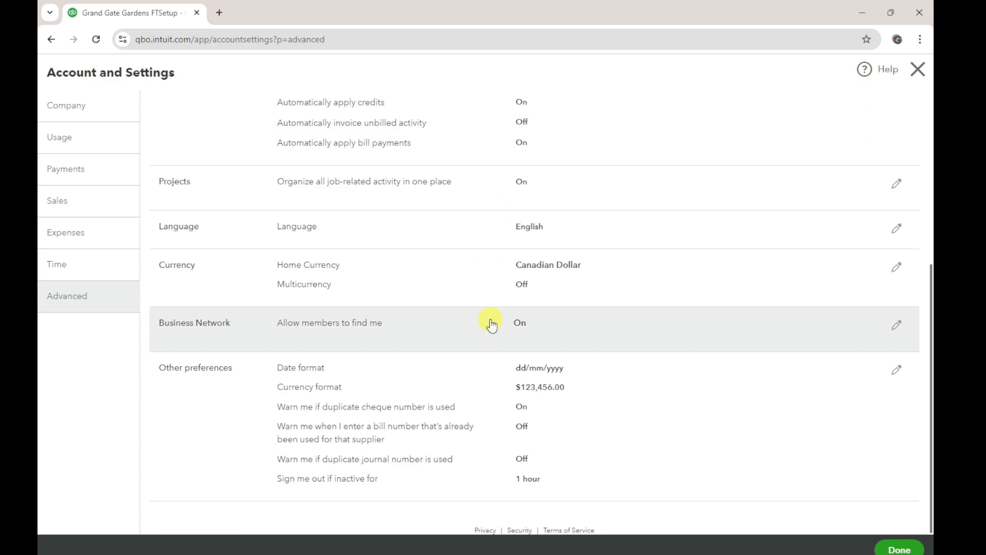
{"action": "left_click", "coordinate": [471, 403]}
{"action": "left_click", "coordinate": [578, 372]}
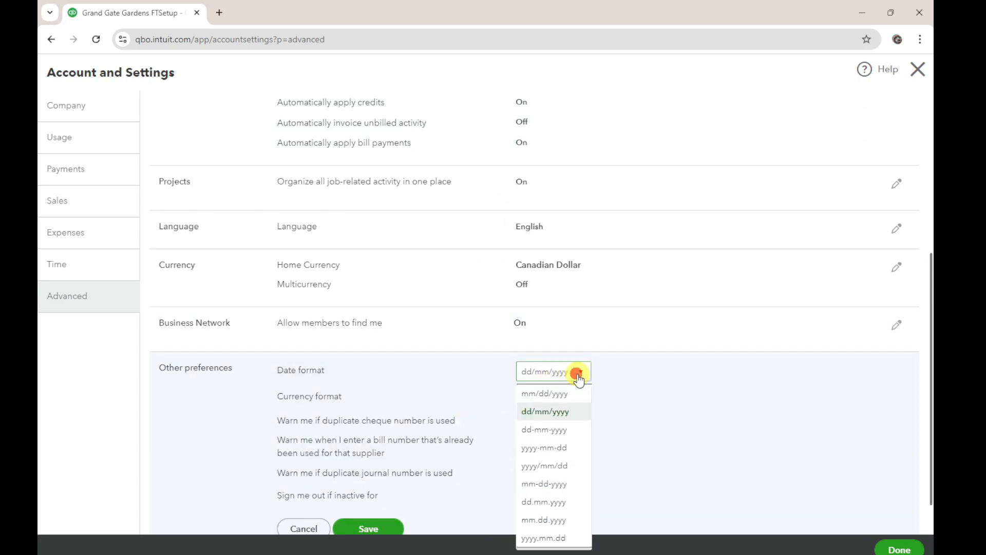
{"action": "left_click", "coordinate": [554, 395]}
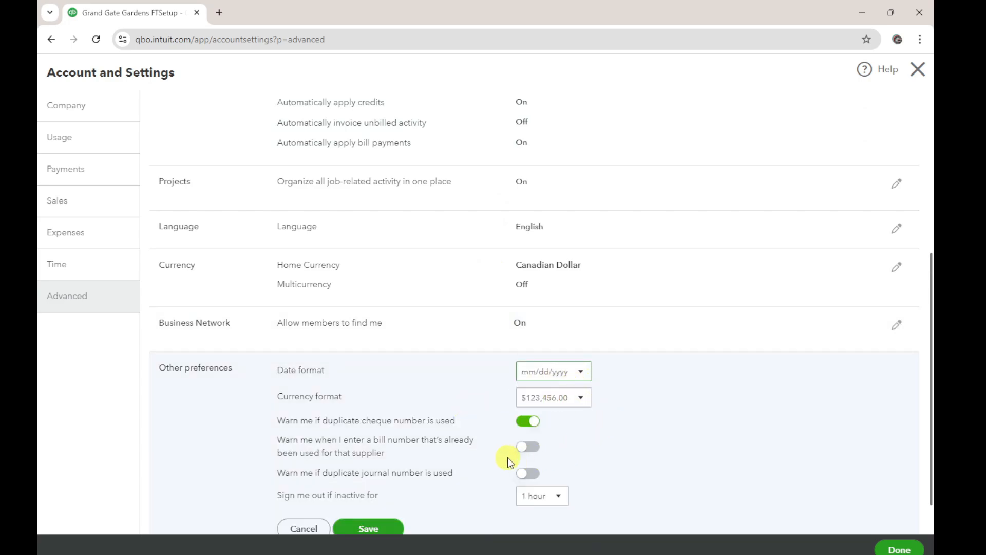
{"action": "scroll", "coordinate": [440, 465], "scroll_direction": "down", "scroll_amount": 1}
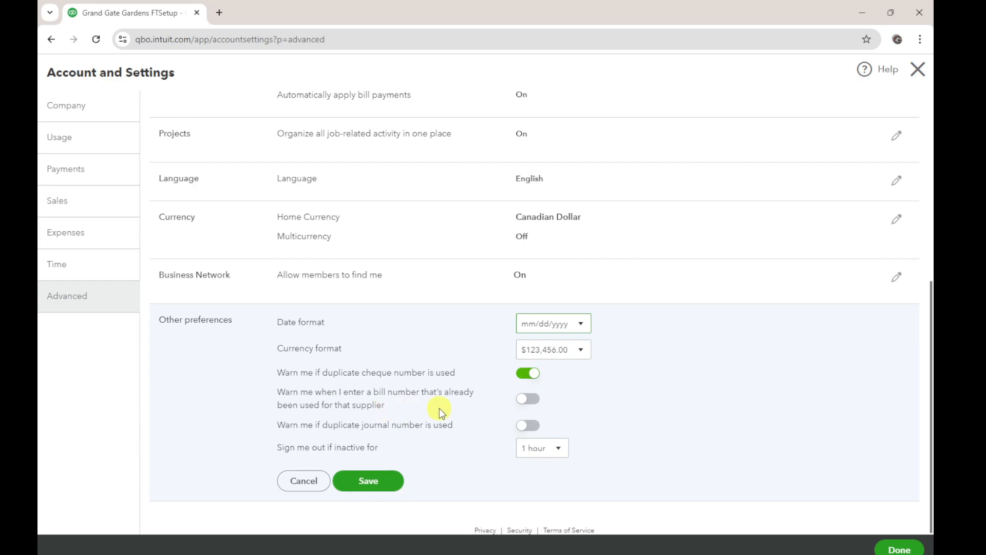
{"action": "left_click", "coordinate": [530, 399]}
{"action": "left_click", "coordinate": [370, 480]}
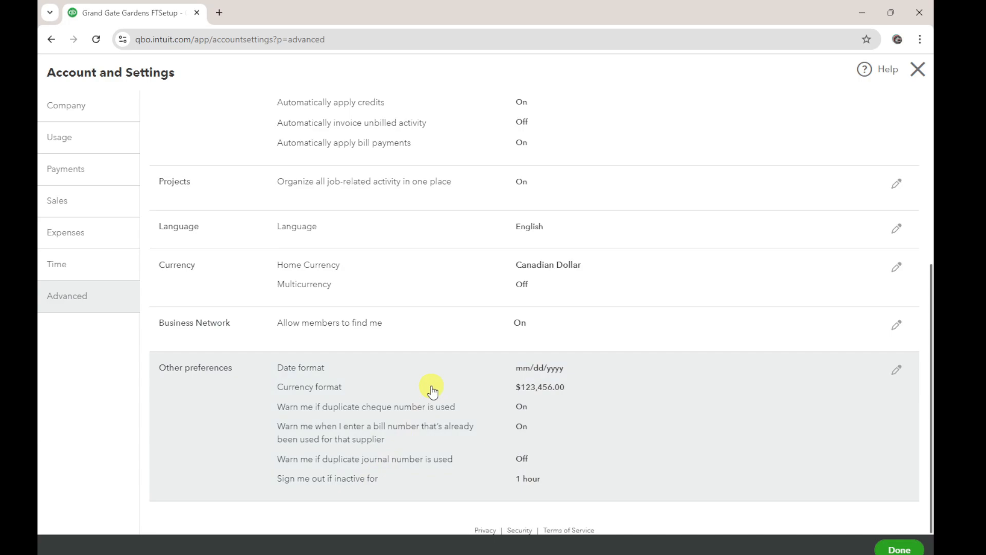
Disable automatically applying credits and bill payments in the automation settings, save, and close the account settings
{"action": "scroll", "coordinate": [432, 389], "scroll_direction": "up", "scroll_amount": 4}
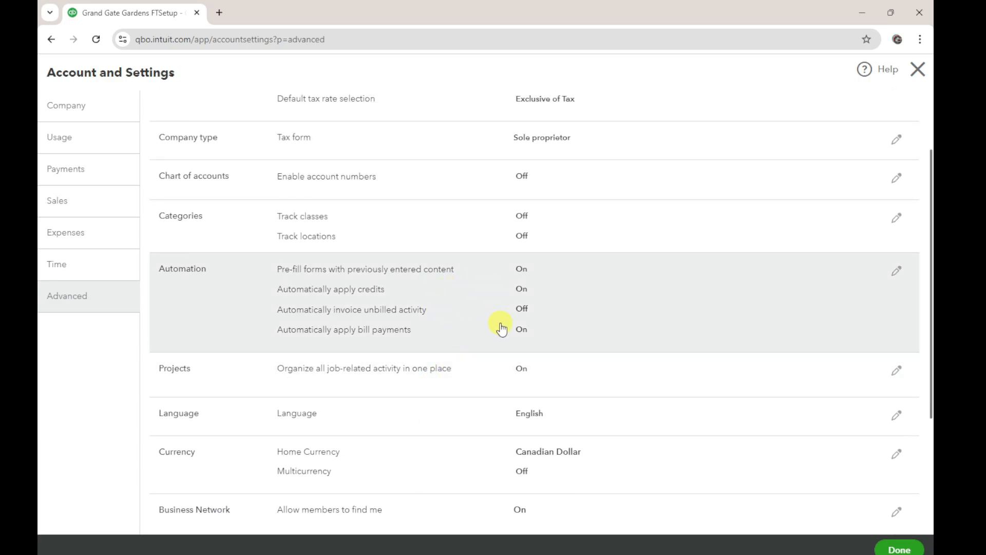
{"action": "left_click", "coordinate": [474, 289]}
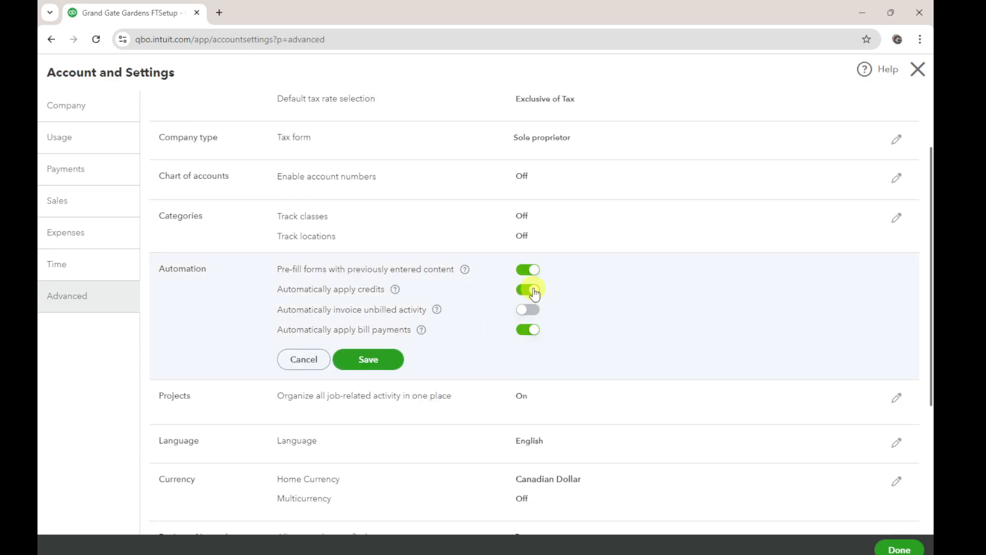
{"action": "left_click", "coordinate": [527, 289]}
{"action": "left_click", "coordinate": [533, 330]}
{"action": "left_click", "coordinate": [372, 360]}
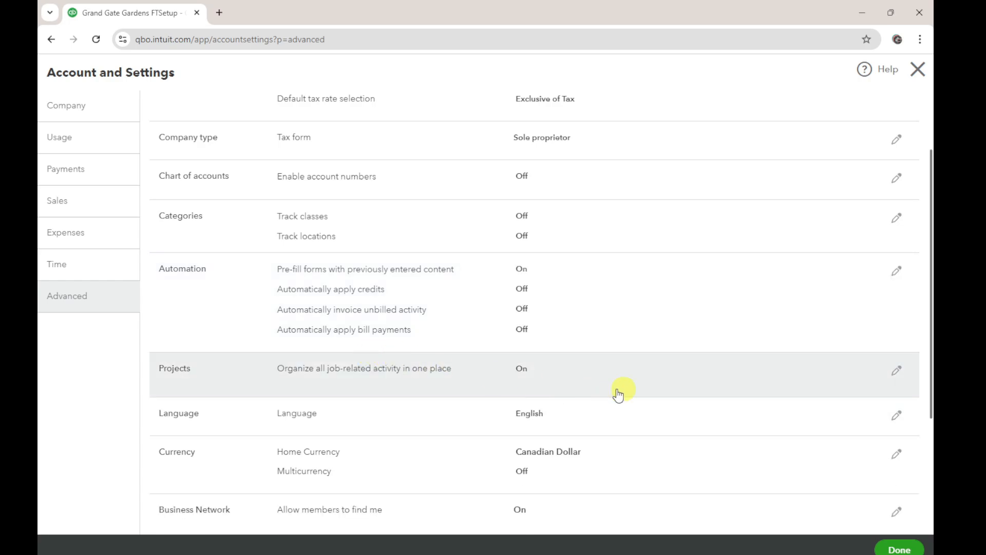
{"action": "left_click", "coordinate": [897, 550]}
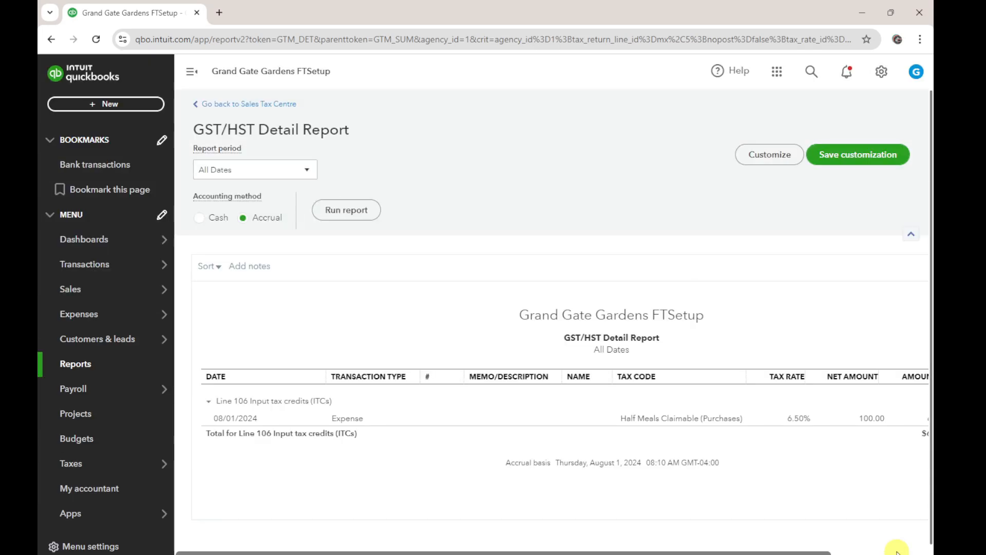
Review the Acrobat checklist's import items and the Full Account List, Delete or Change, and New to Import into QBO sheets in the Excel workbook
{"action": "left_click_drag", "start_coordinate": [897, 554], "coordinate": [509, 2]}
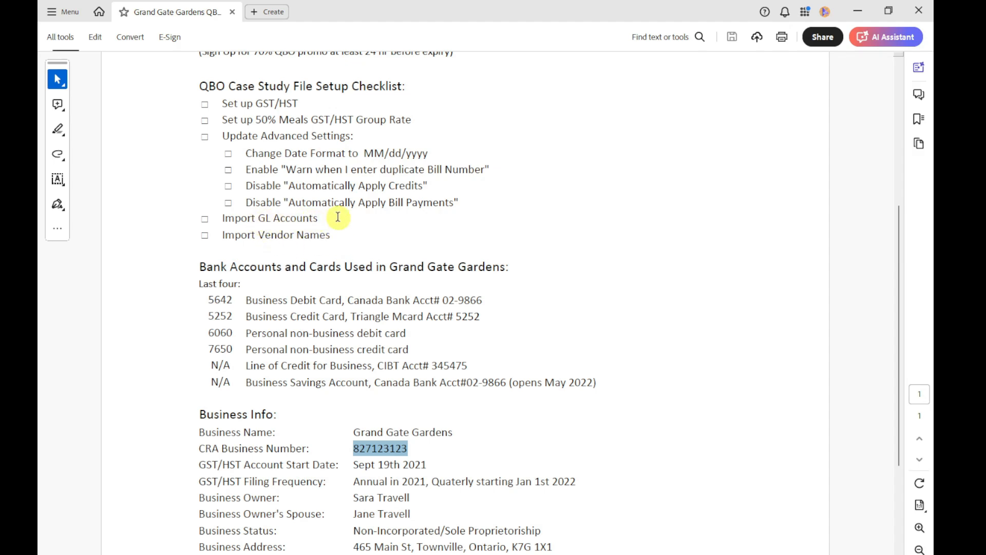
{"action": "left_click_drag", "start_coordinate": [492, 12], "coordinate": [492, 11]}
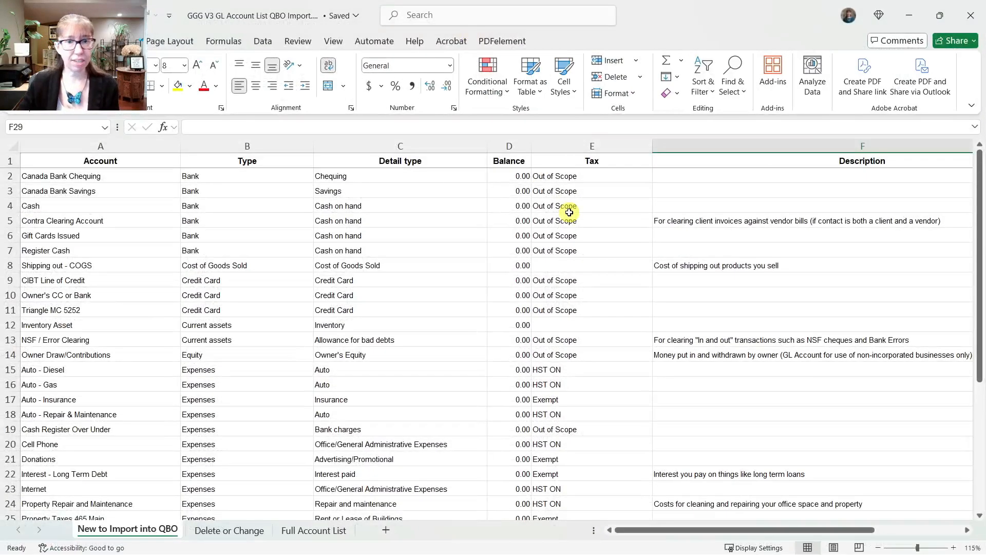
{"action": "left_click", "coordinate": [310, 531]}
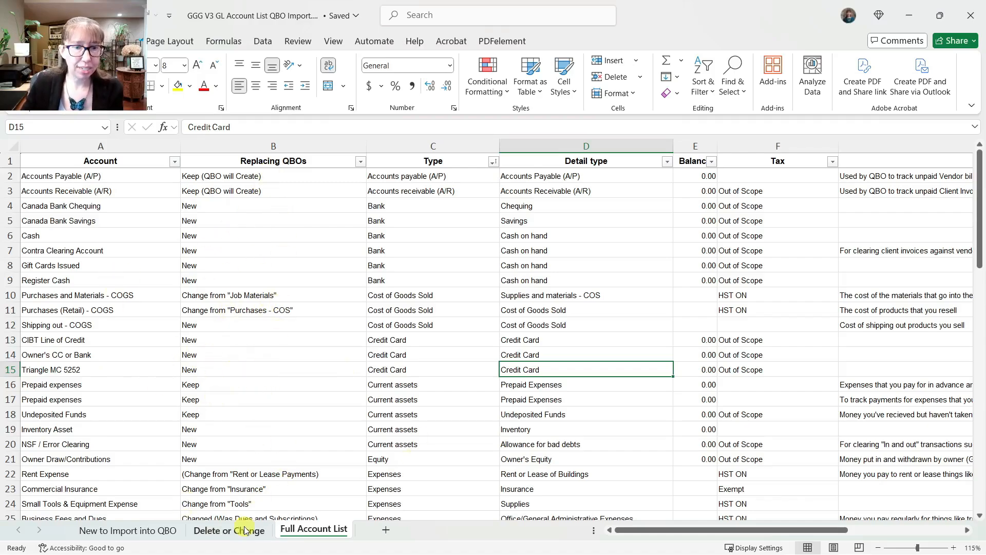
{"action": "left_click", "coordinate": [221, 532]}
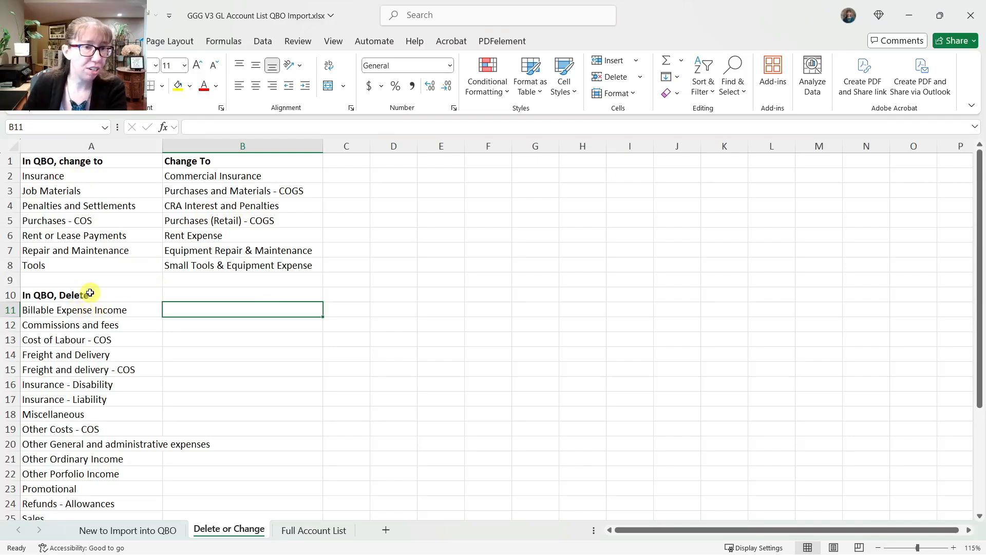
{"action": "left_click", "coordinate": [132, 530]}
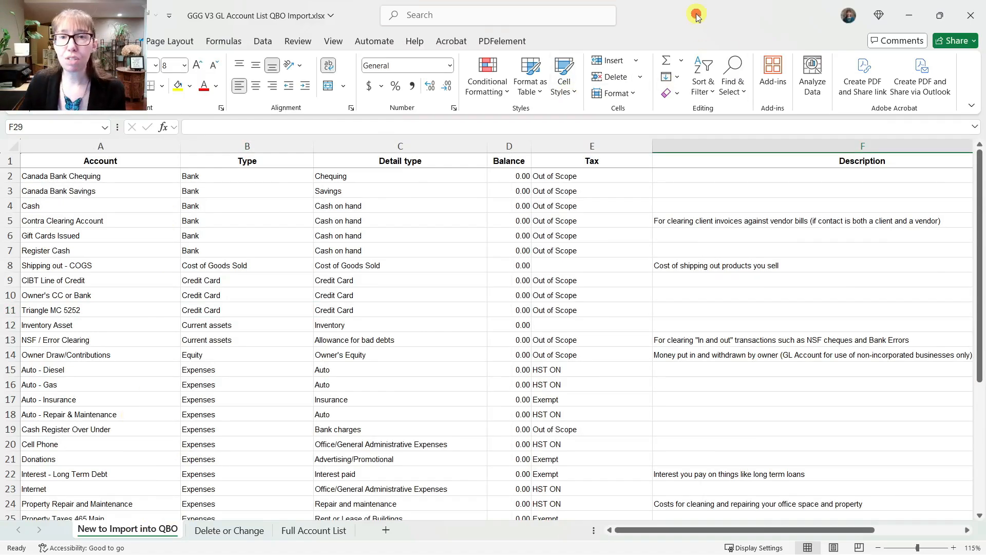
{"action": "left_click_drag", "start_coordinate": [696, 15], "coordinate": [985, 171]}
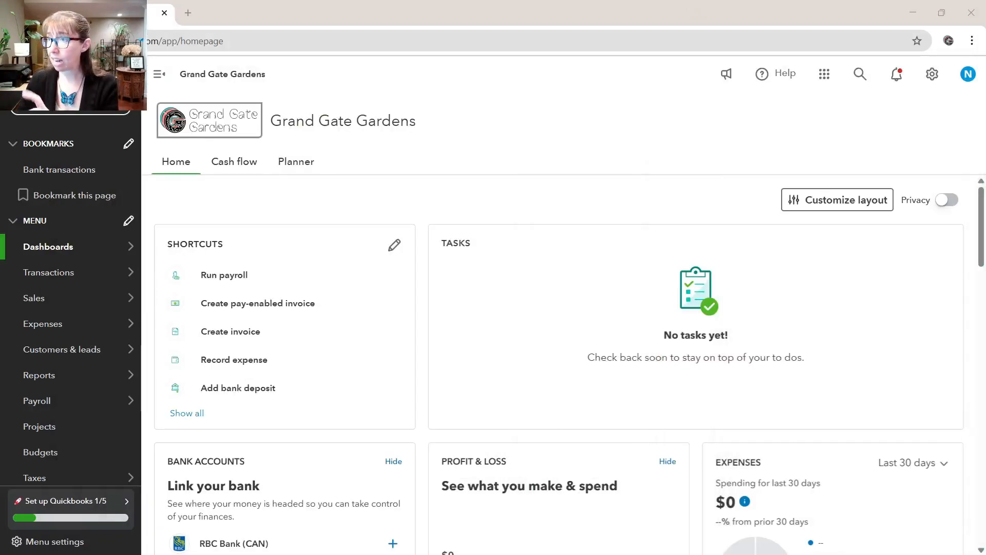
Open the chart of accounts in QuickBooks Online and filter it by the name Insurance
{"action": "mouse_move", "coordinate": [59, 385]}
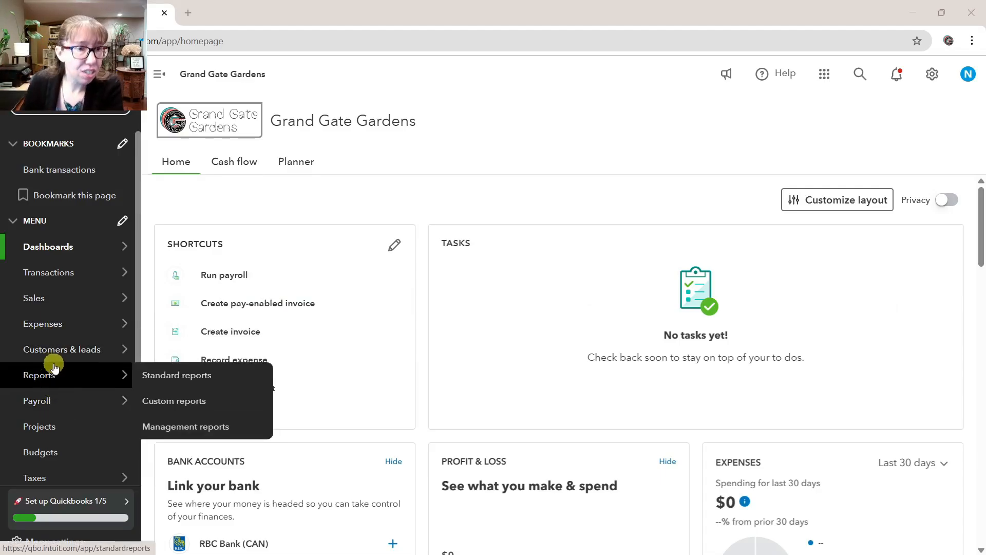
{"action": "mouse_move", "coordinate": [66, 278]}
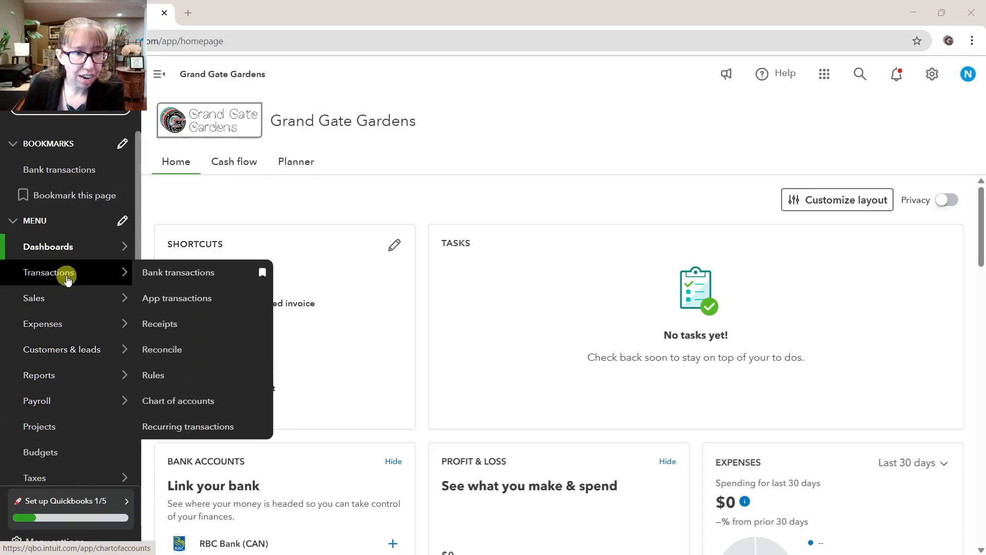
{"action": "left_click", "coordinate": [162, 402]}
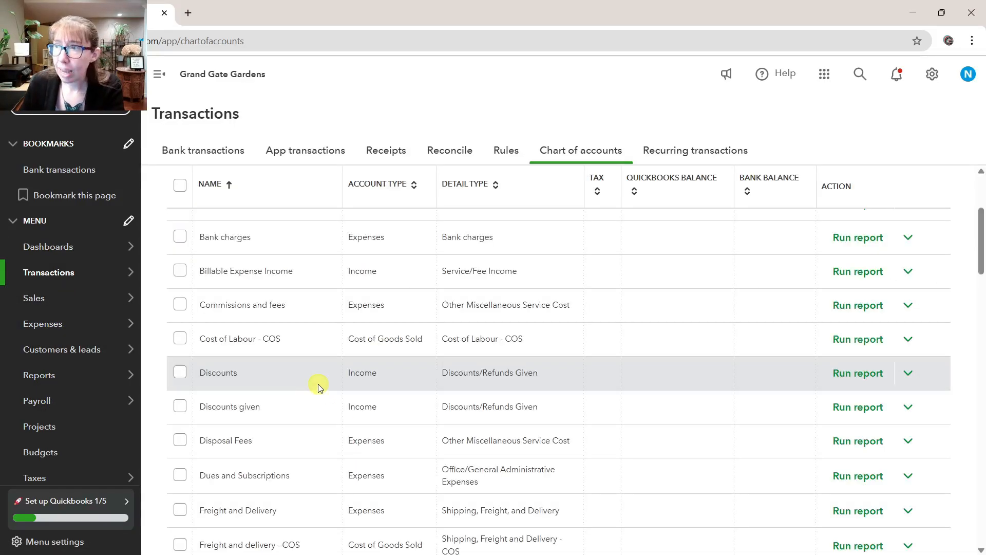
{"action": "scroll", "coordinate": [482, 270], "scroll_direction": "up", "scroll_amount": 3}
{"action": "left_click", "coordinate": [359, 228]}
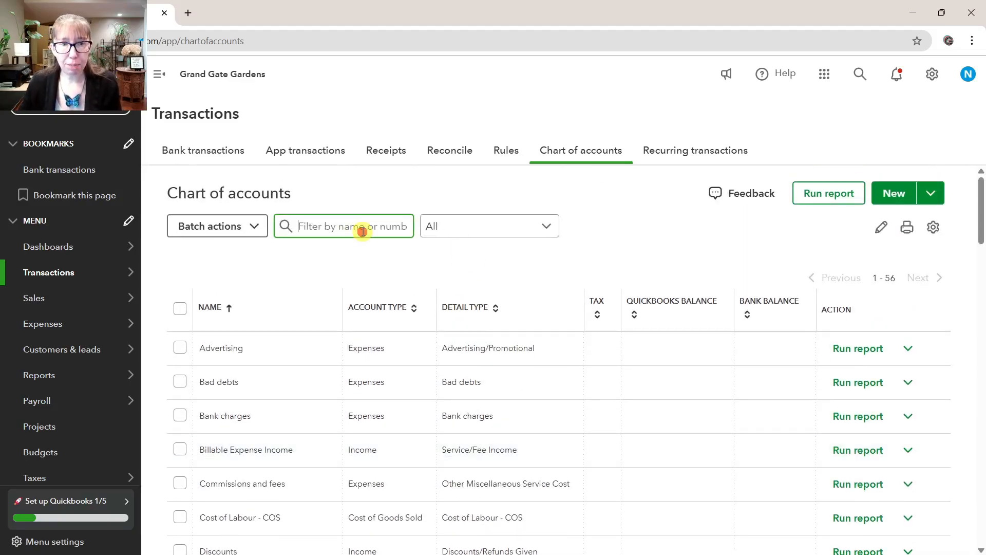
{"action": "type", "text": "Insurance"}
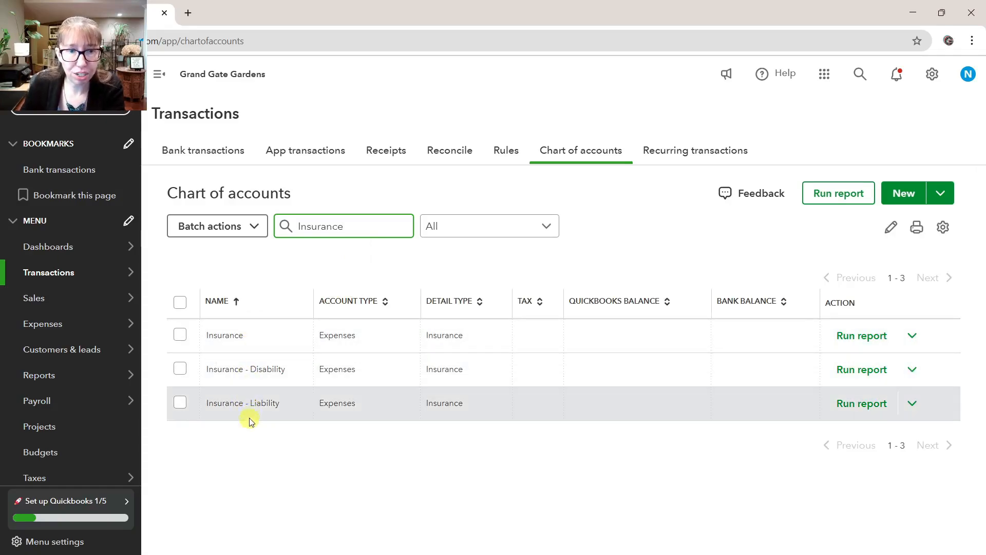
Make the Insurance - Disability and Insurance - Liability accounts inactive in one batch
{"action": "left_click", "coordinate": [180, 368]}
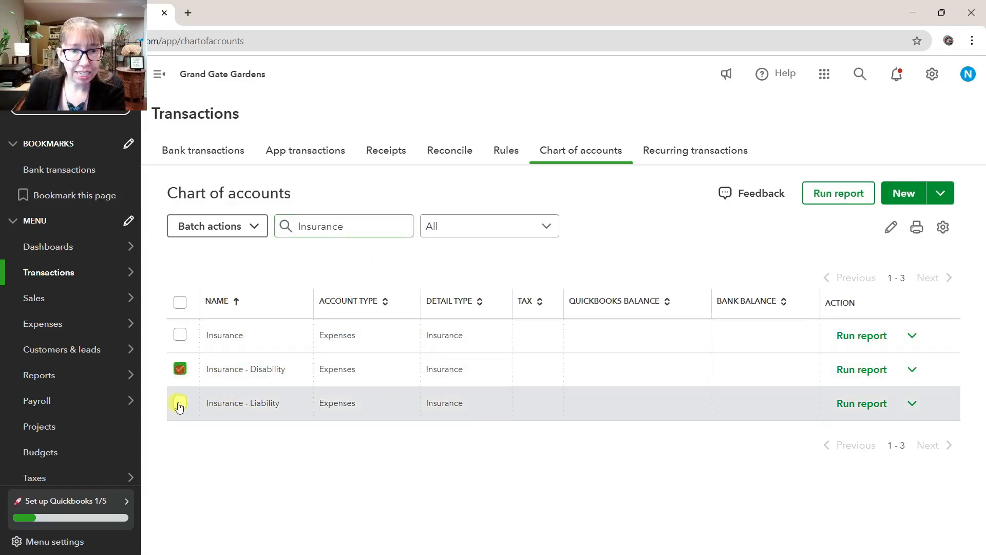
{"action": "left_click", "coordinate": [179, 403]}
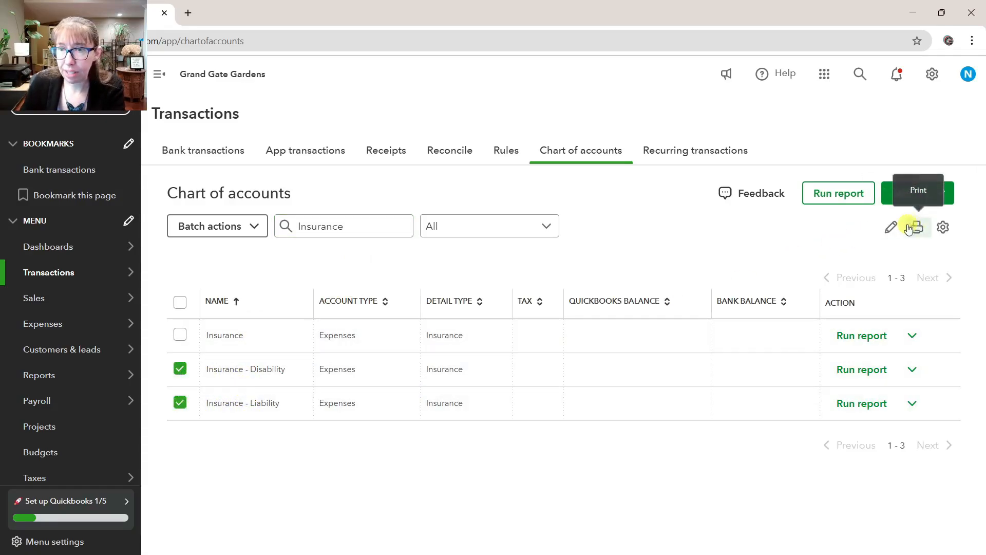
{"action": "left_click", "coordinate": [254, 226]}
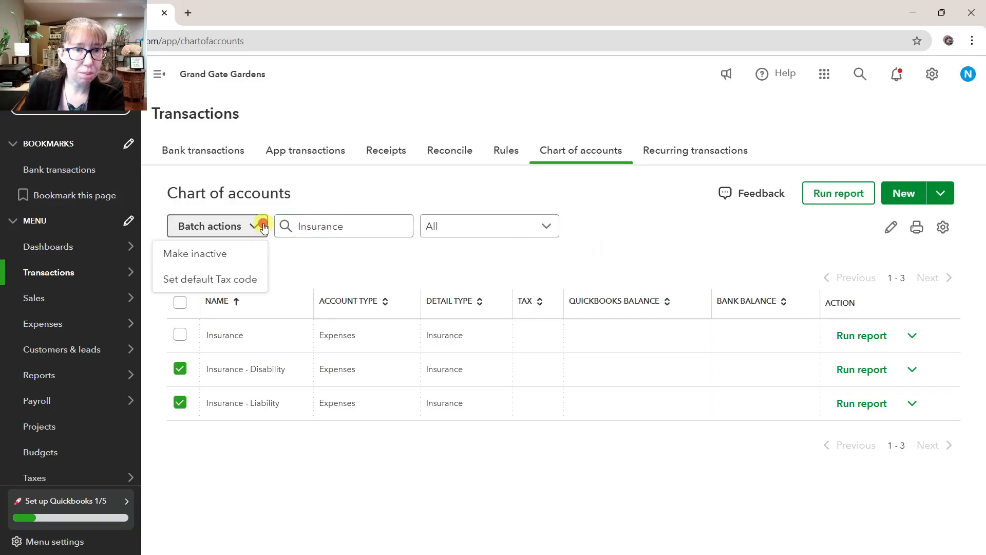
{"action": "left_click", "coordinate": [233, 255]}
{"action": "left_click", "coordinate": [596, 369]}
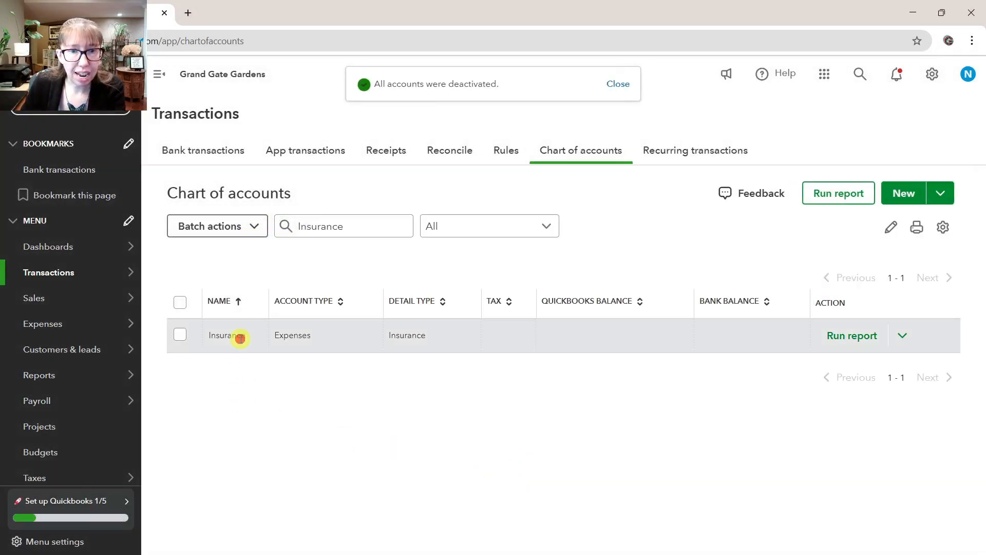
Rename the Insurance expense account as Commercial Insurance and save it
{"action": "left_click", "coordinate": [898, 344]}
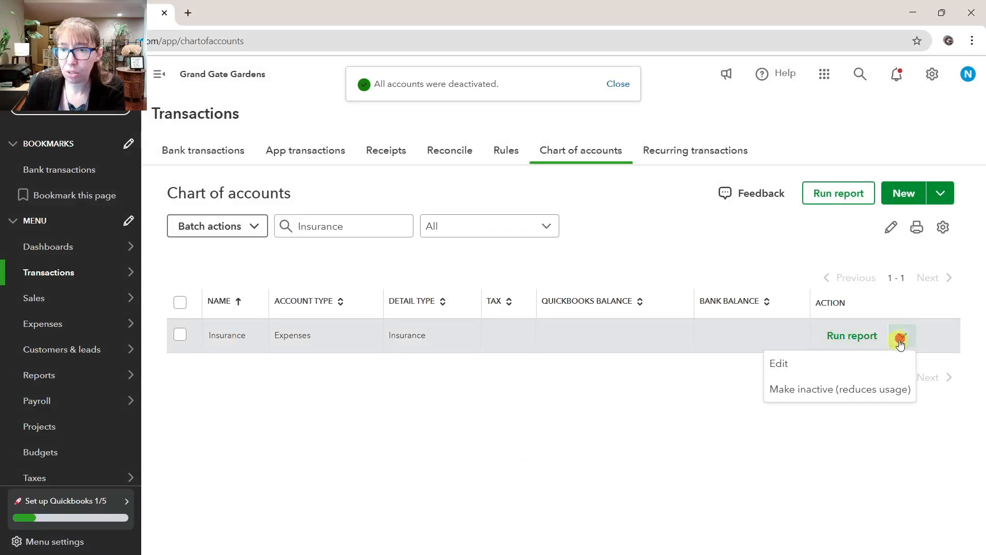
{"action": "left_click", "coordinate": [815, 368]}
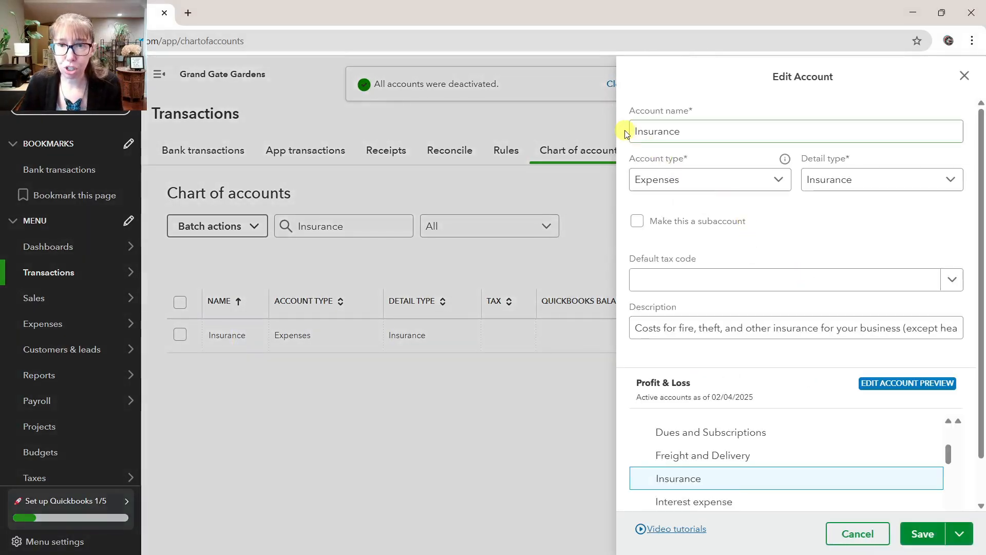
{"action": "left_click", "coordinate": [634, 130]}
{"action": "type", "text": "Commi"}
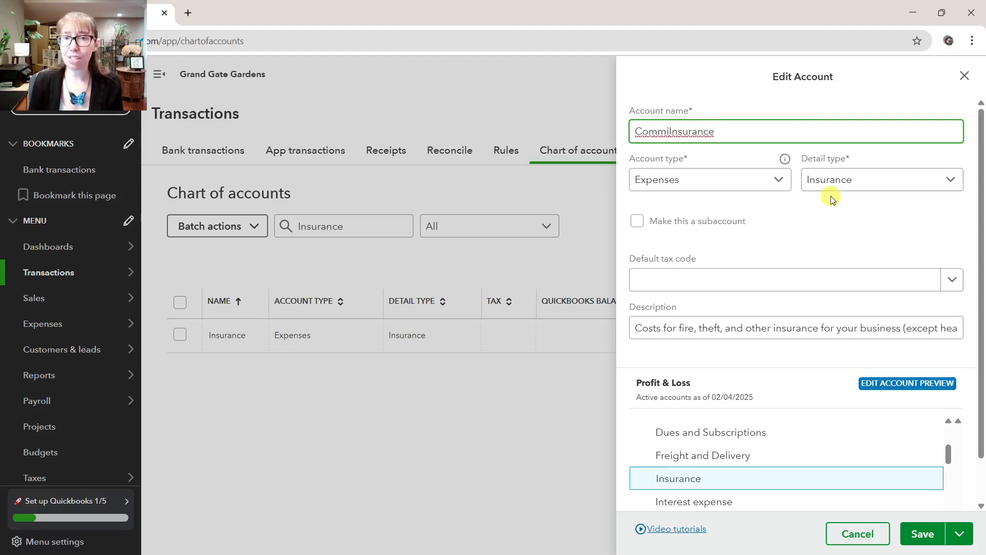
{"action": "key", "text": "BackSpace"}
{"action": "type", "text": "ercail"}
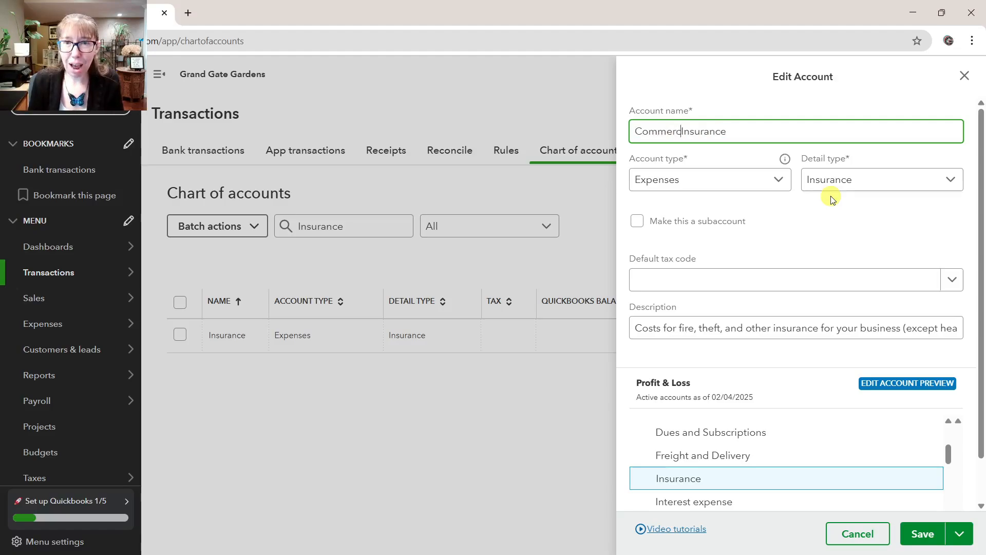
{"action": "key", "text": "BackSpace"}
{"action": "key", "text": "BackSpace"}
{"action": "key", "text": "BackSpace"}
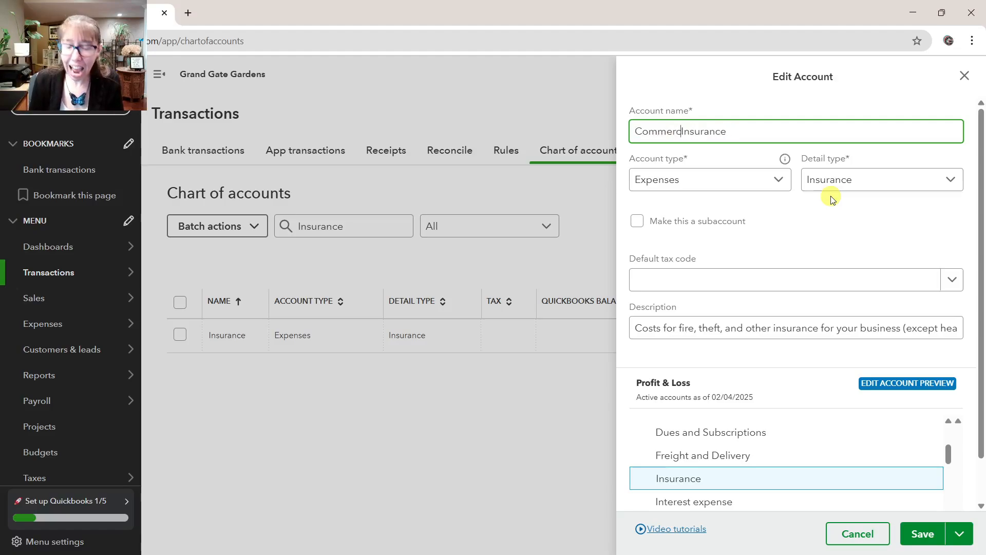
{"action": "type", "text": "ial"}
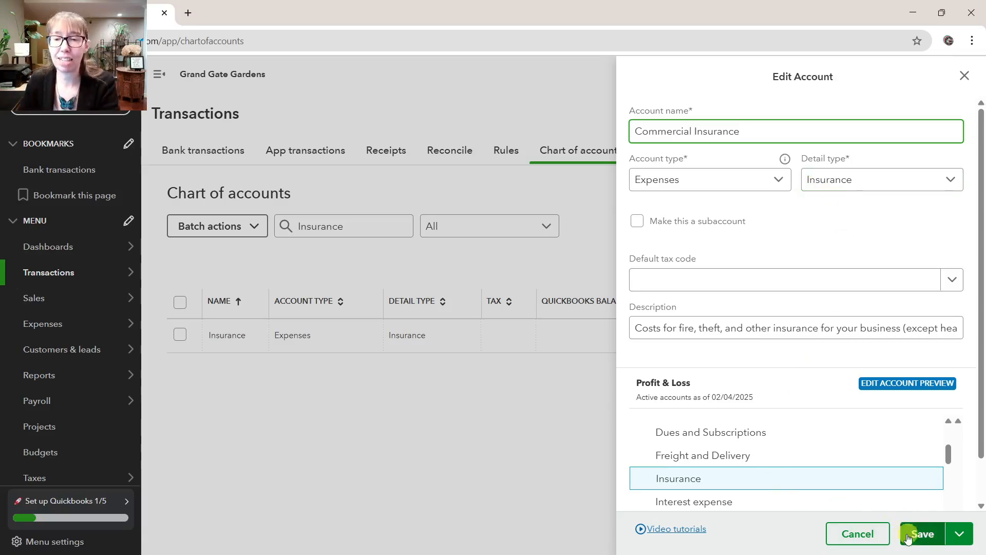
{"action": "left_click", "coordinate": [925, 539]}
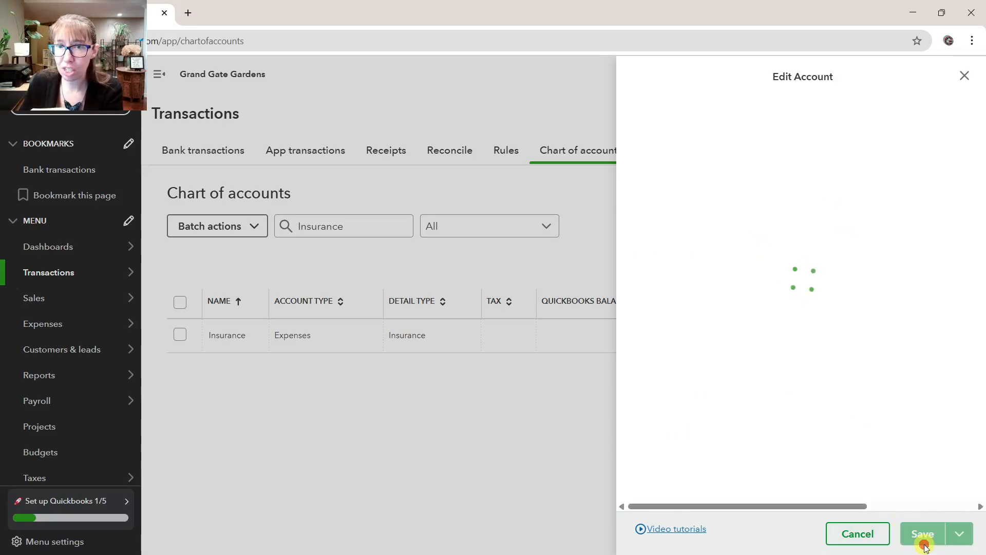
Filter the chart of accounts by Fre and make the Freight and Delivery expense account inactive
{"action": "double_click", "coordinate": [356, 227]}
{"action": "type", "text": "Fre"}
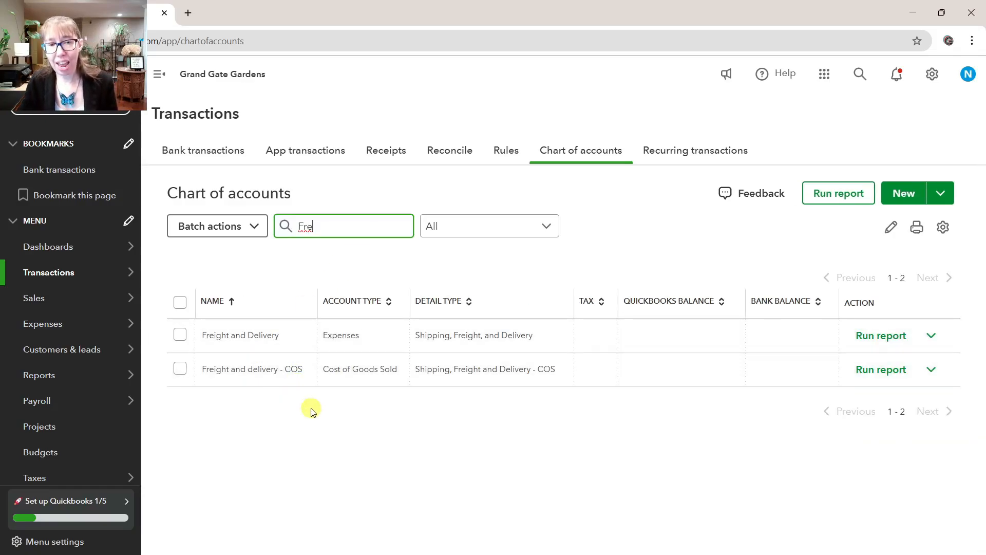
{"action": "left_click", "coordinate": [180, 335]}
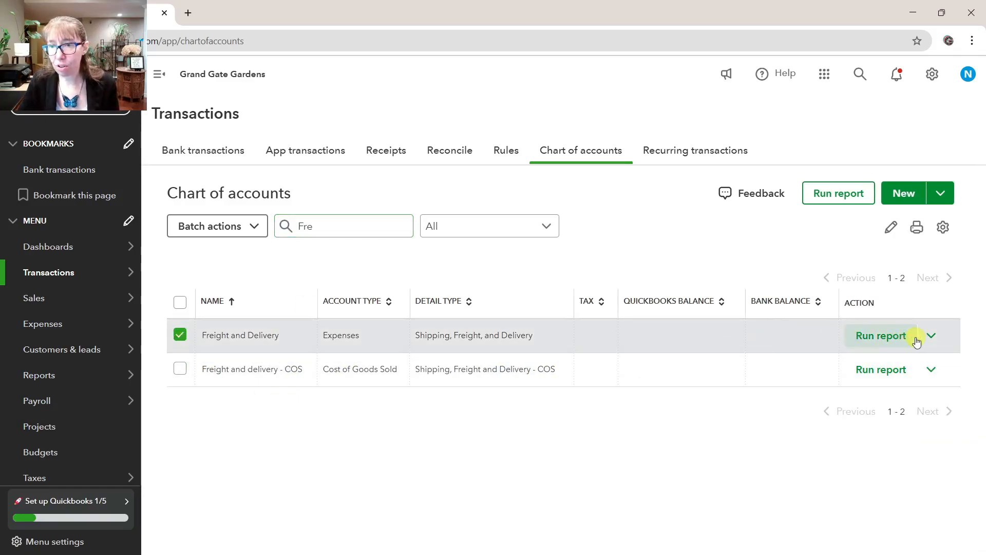
{"action": "left_click", "coordinate": [927, 340]}
{"action": "left_click", "coordinate": [842, 389]}
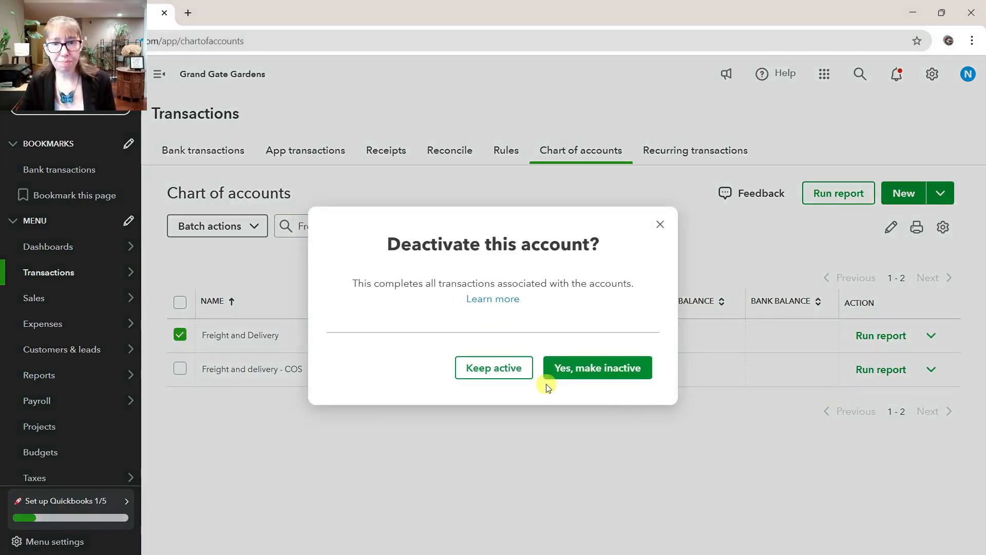
{"action": "left_click", "coordinate": [604, 377]}
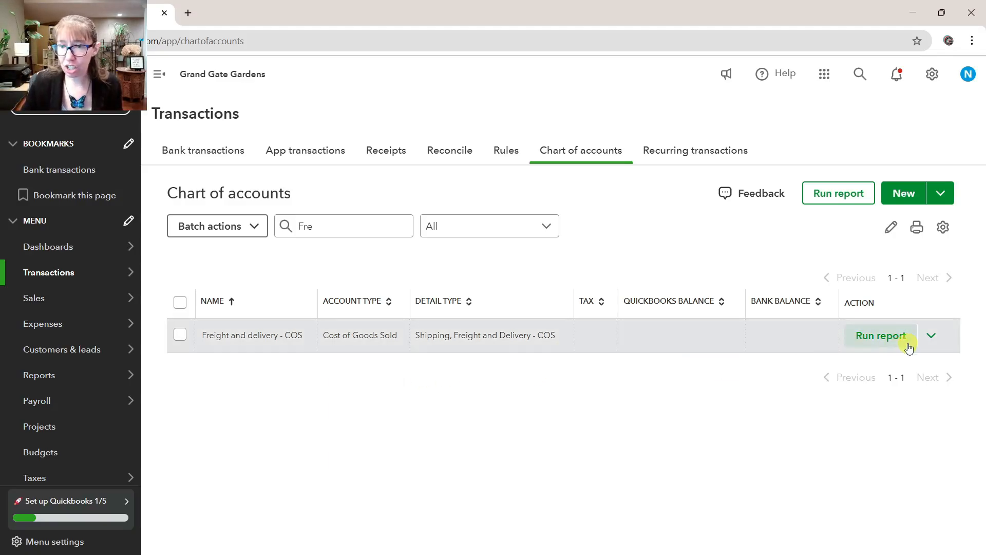
Rename the Freight and delivery - COS account as Shipping Out - COGS and save it
{"action": "left_click", "coordinate": [935, 344]}
{"action": "left_click", "coordinate": [832, 368]}
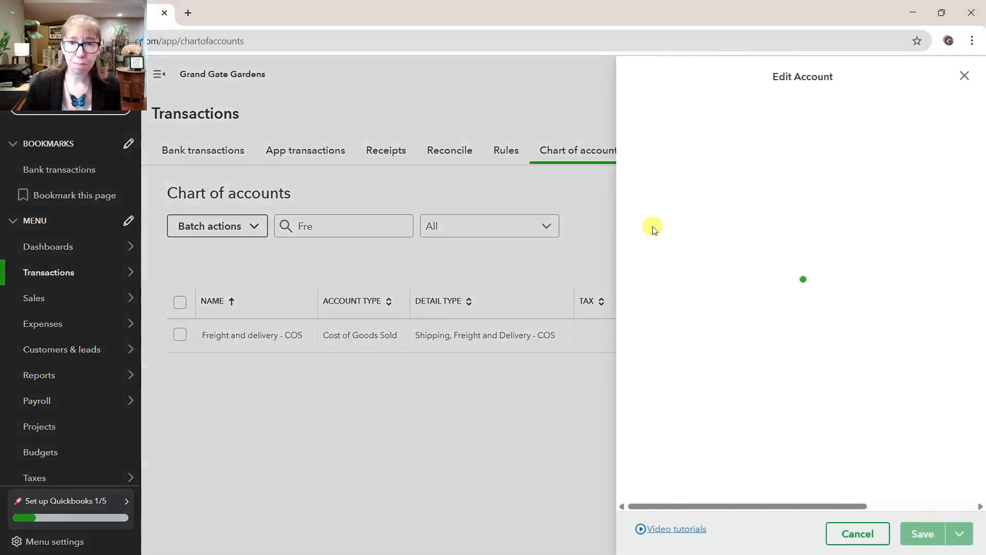
{"action": "left_click", "coordinate": [779, 134]}
{"action": "key", "text": "ctrl+a"}
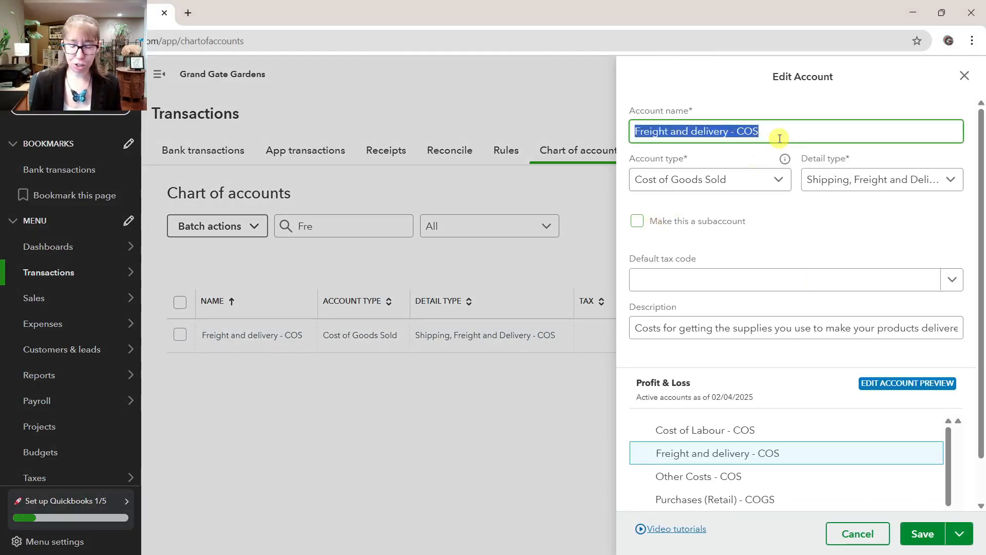
{"action": "type", "text": "Shipping Out"}
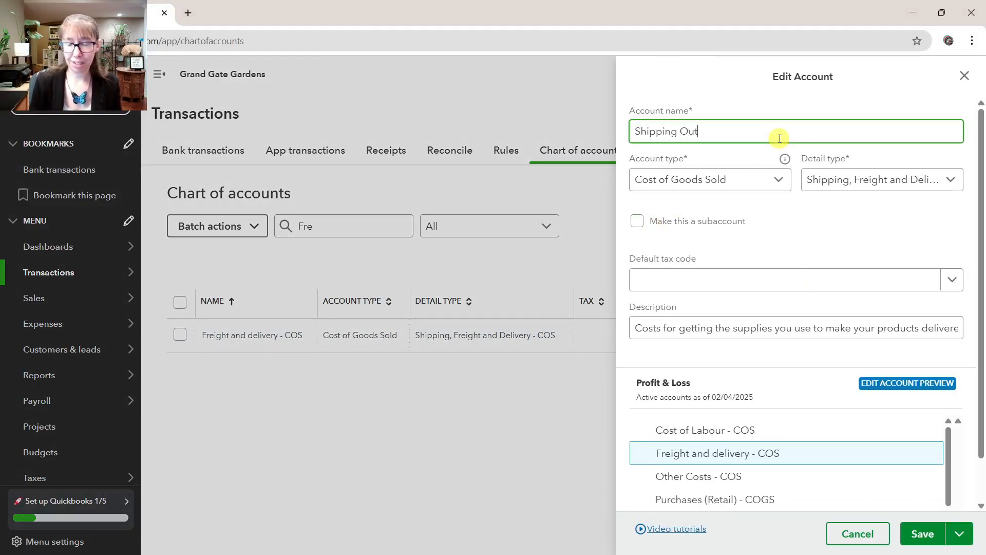
{"action": "type", "text": " - COGF"}
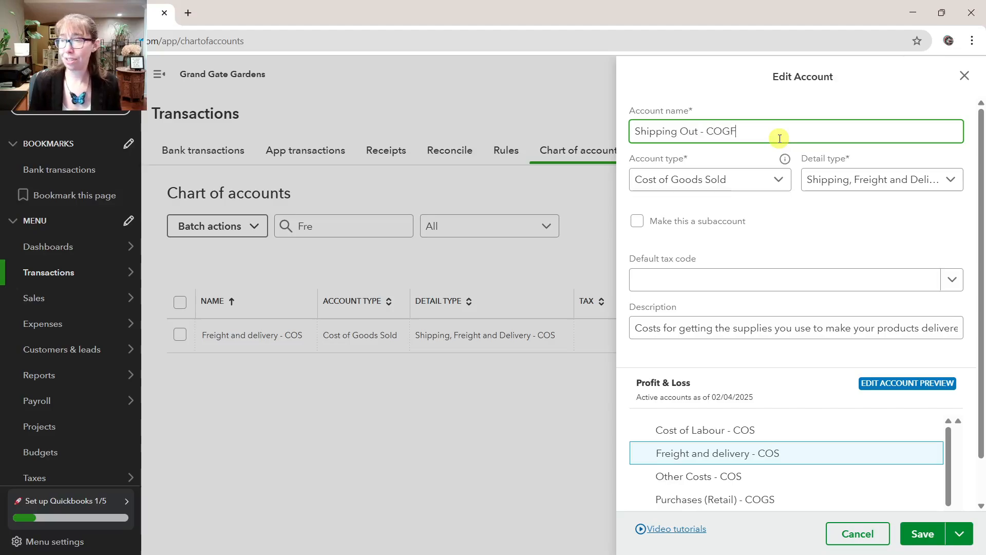
{"action": "key", "text": "BackSpace"}
{"action": "key", "text": "BackSpace"}
{"action": "type", "text": "GS"}
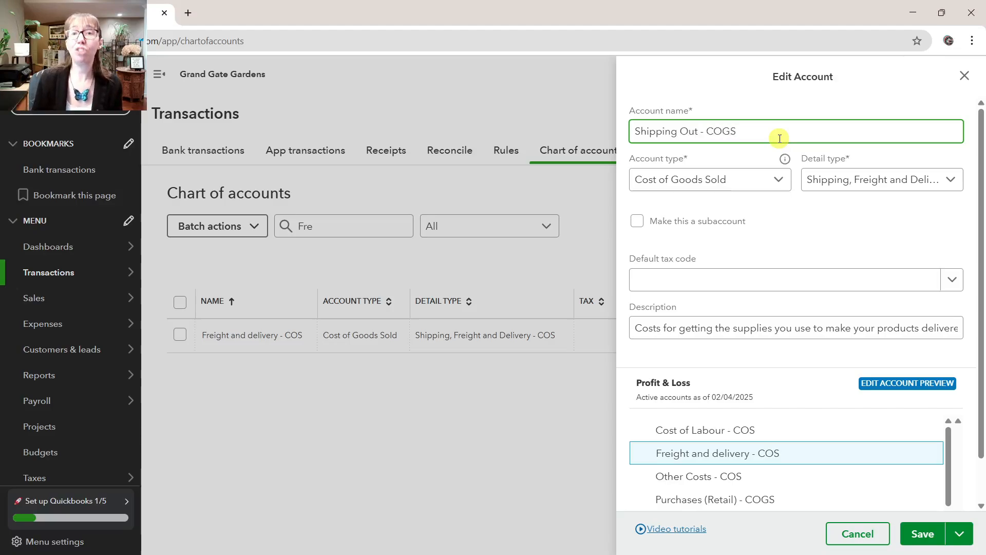
{"action": "left_click", "coordinate": [922, 537]}
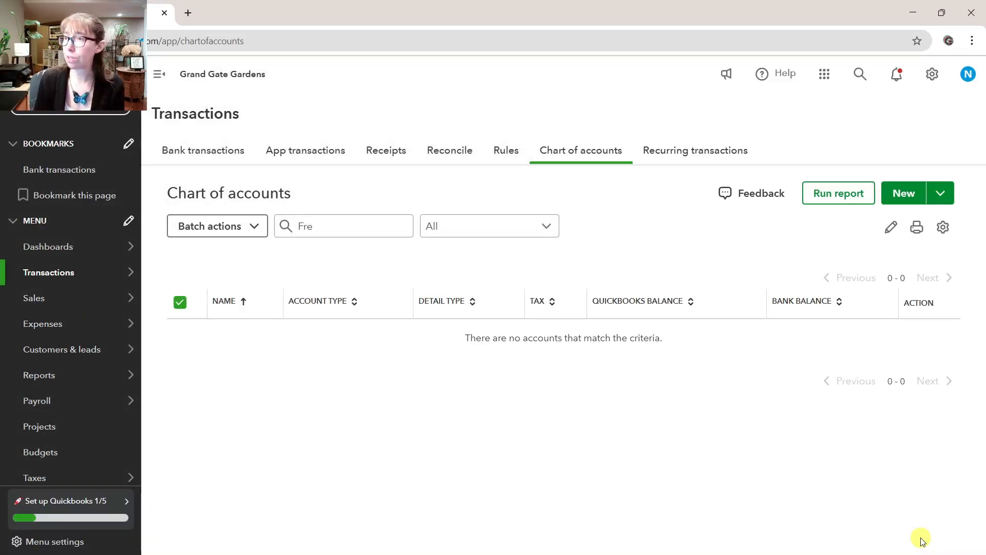
Filter the accounts by Penal, rename Penalties and settlements as CRA Interest and Penalties, and save it
{"action": "double_click", "coordinate": [346, 225]}
{"action": "key", "text": "BackSpace"}
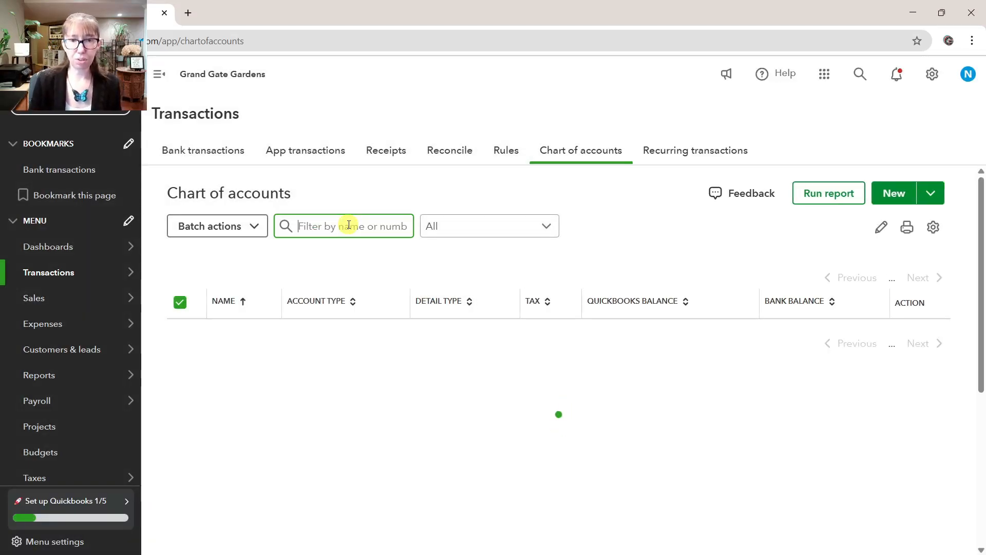
{"action": "type", "text": "Penal"}
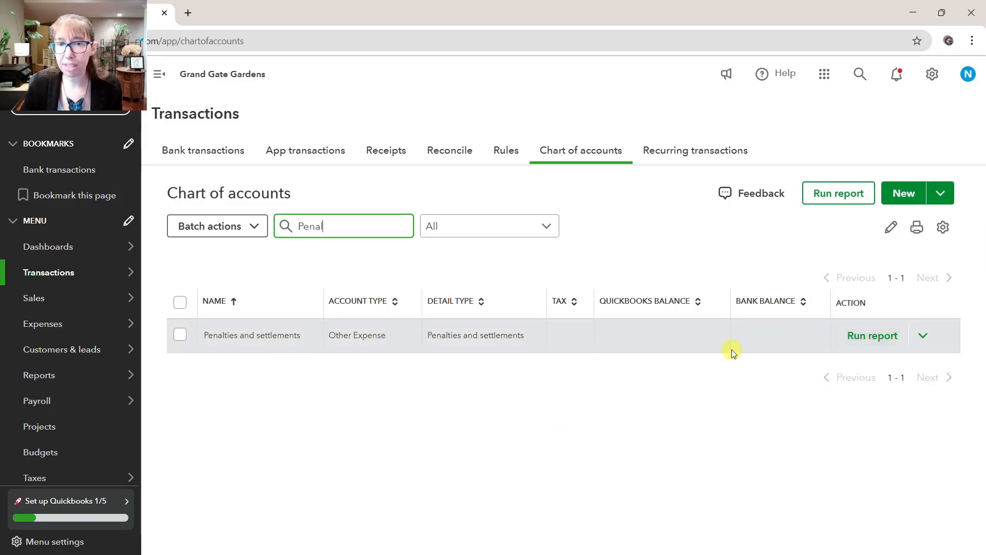
{"action": "left_click", "coordinate": [923, 336]}
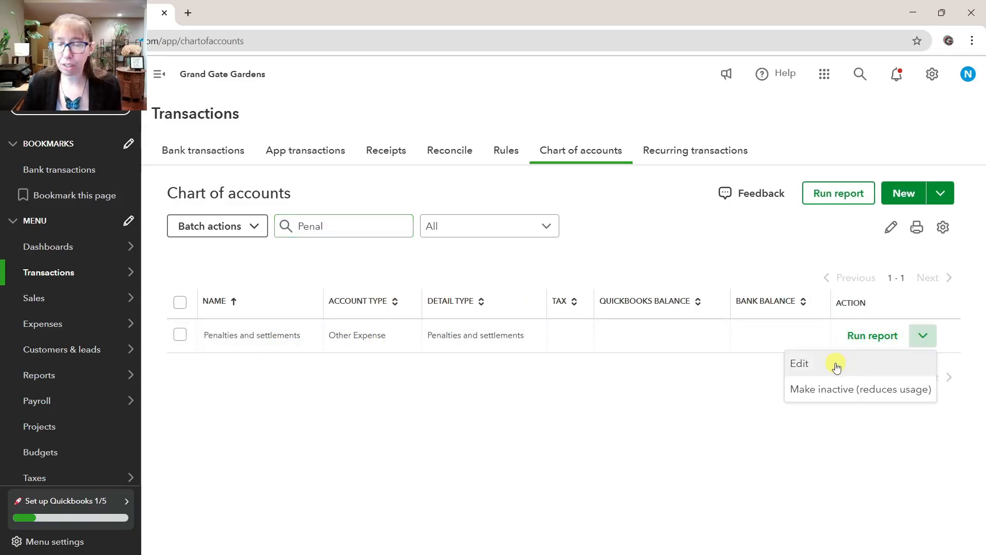
{"action": "left_click", "coordinate": [835, 365]}
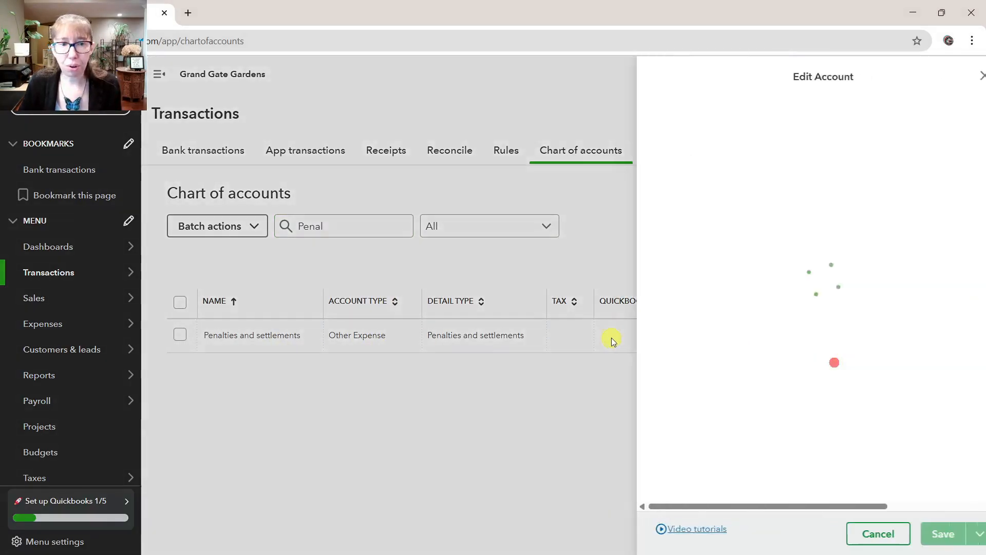
{"action": "left_click", "coordinate": [757, 132]}
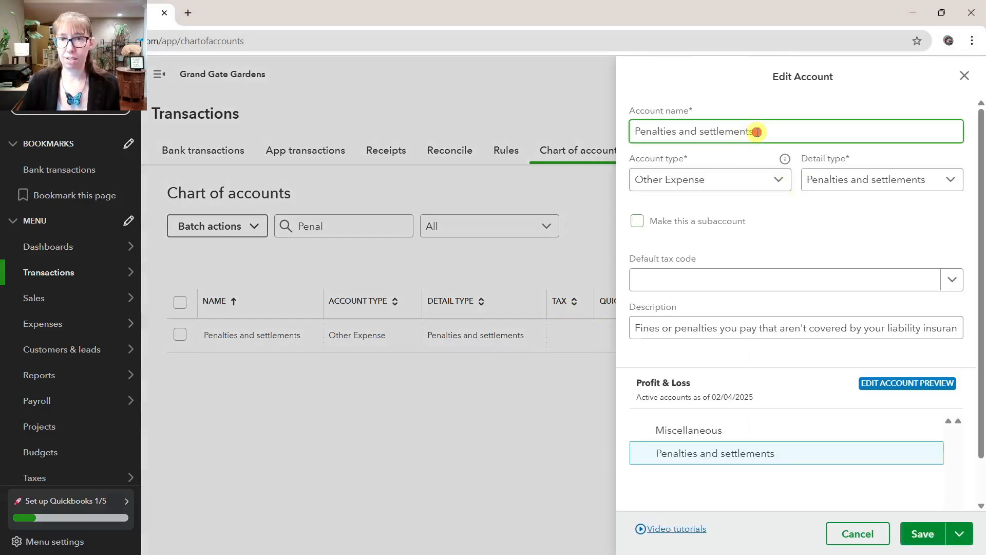
{"action": "triple_click", "coordinate": [756, 132]}
{"action": "type", "text": "CRA Inerest a"}
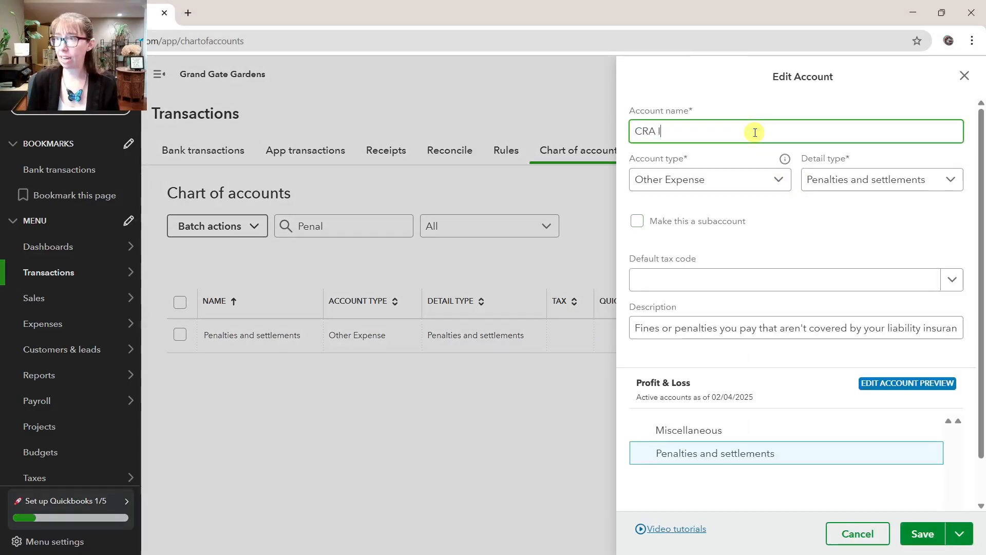
{"action": "key", "text": "BackSpace"}
{"action": "key", "text": "BackSpace"}
{"action": "key", "text": "BackSpace"}
{"action": "key", "text": "BackSpace"}
{"action": "key", "text": "BackSpace"}
{"action": "key", "text": "BackSpace"}
{"action": "key", "text": "BackSpace"}
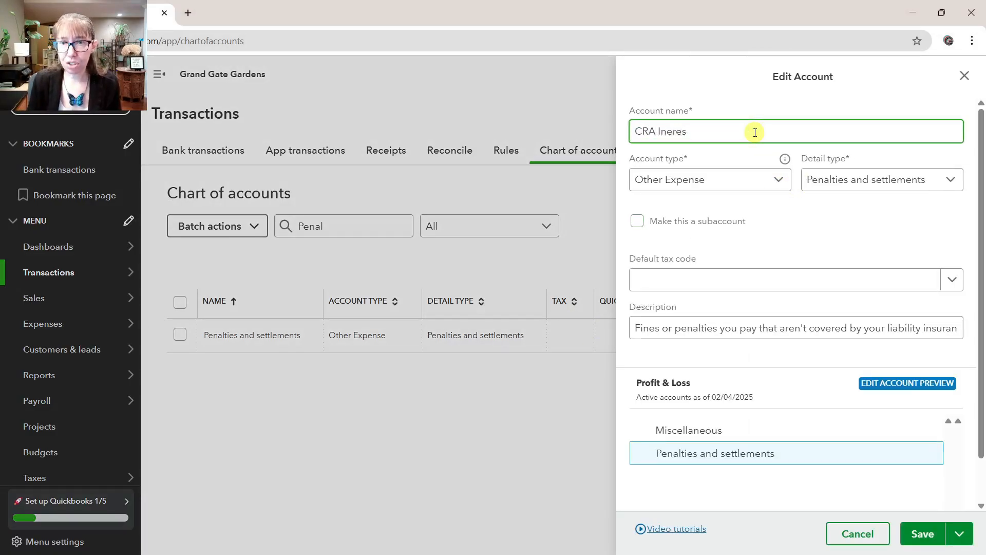
{"action": "type", "text": "terest and Penalties"}
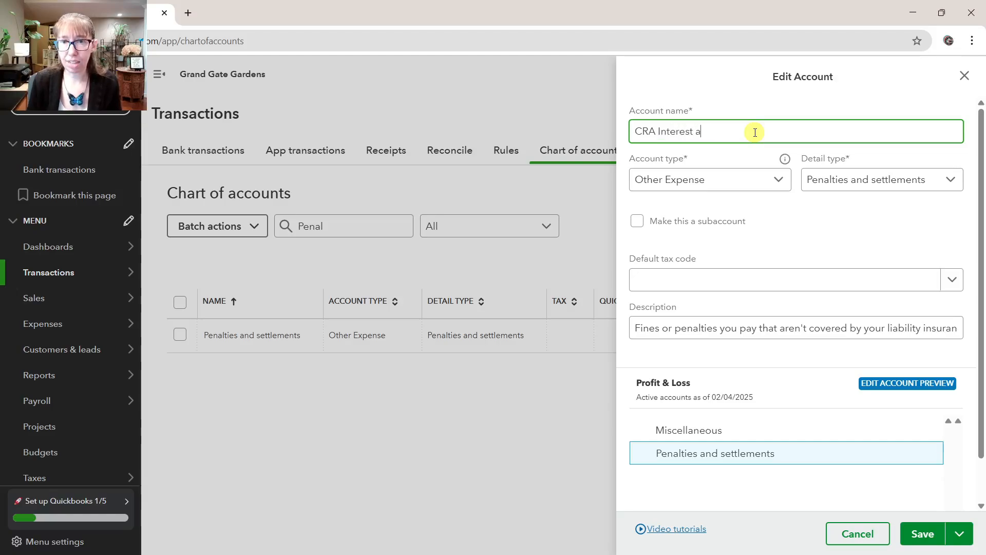
{"action": "left_click", "coordinate": [761, 104]}
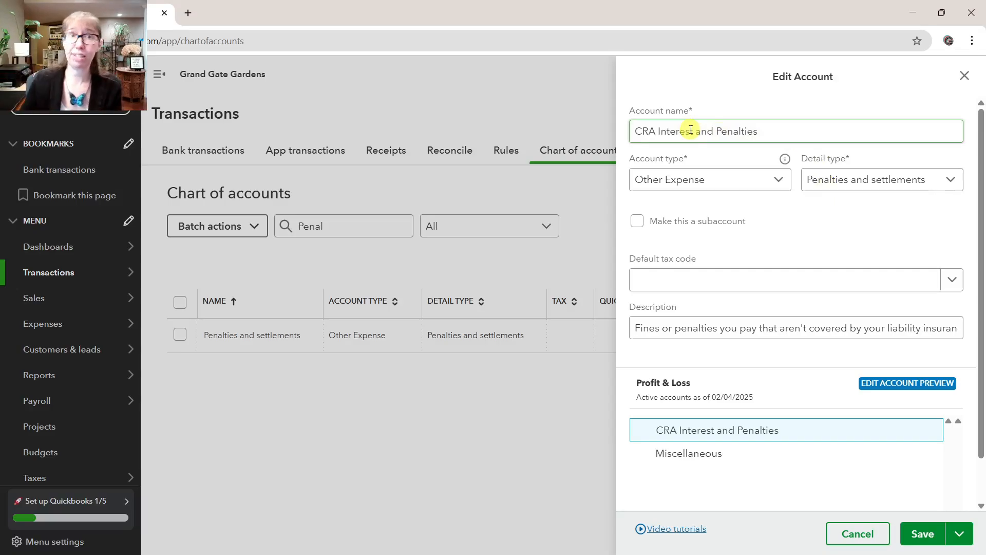
{"action": "left_click", "coordinate": [922, 534]}
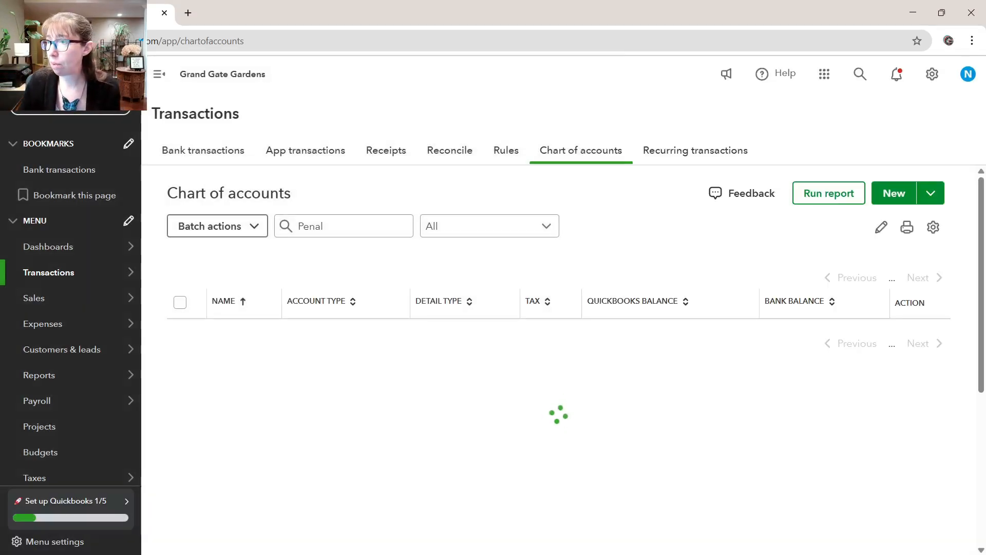
Filter the chart of accounts by purcha and open the Purchases - COS account for editing
{"action": "double_click", "coordinate": [333, 216]}
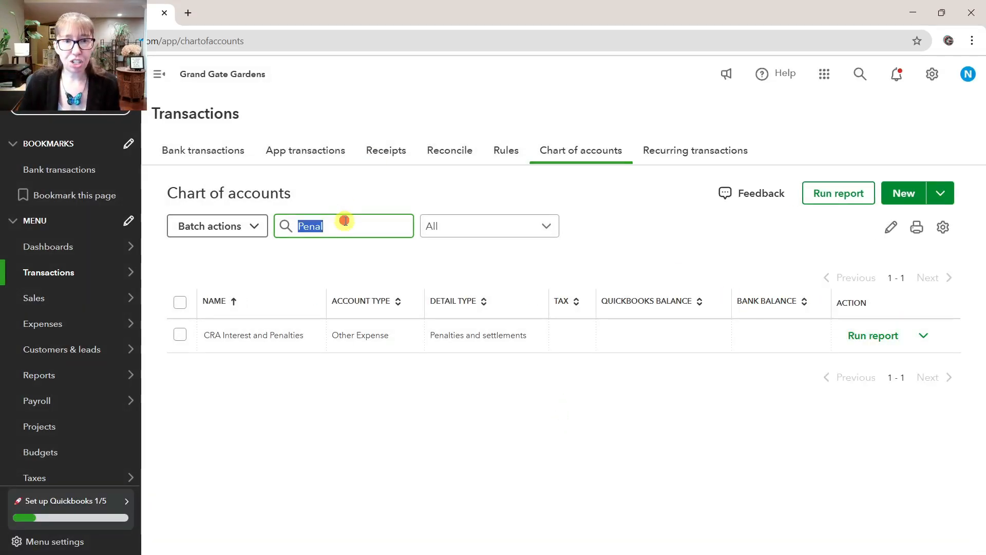
{"action": "type", "text": "purcha"}
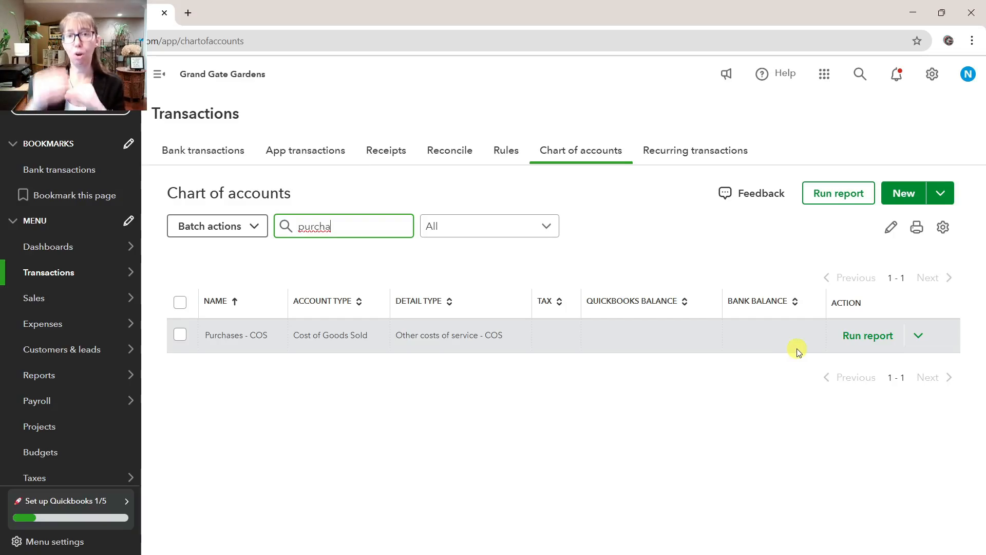
{"action": "left_click", "coordinate": [919, 335]}
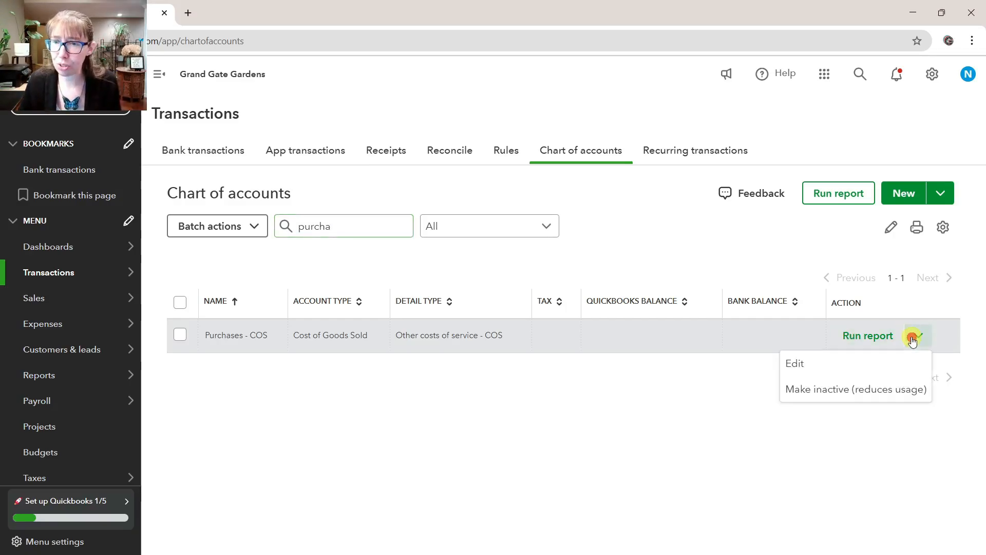
{"action": "left_click", "coordinate": [868, 363]}
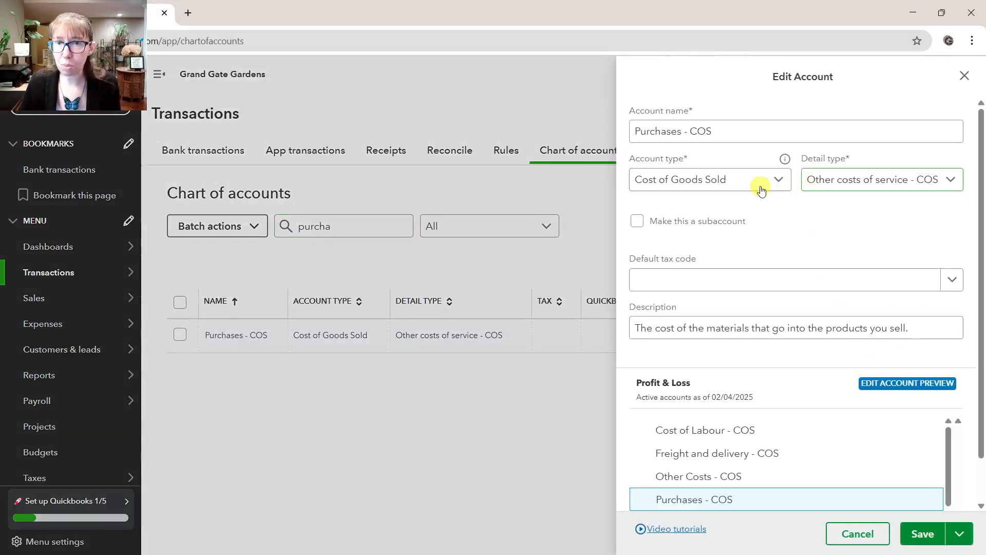
Rename the Purchases - COS account as Purchases (Retail) - COGS and save it
{"action": "double_click", "coordinate": [742, 135]}
{"action": "left_click", "coordinate": [742, 135]}
{"action": "left_click", "coordinate": [700, 131]}
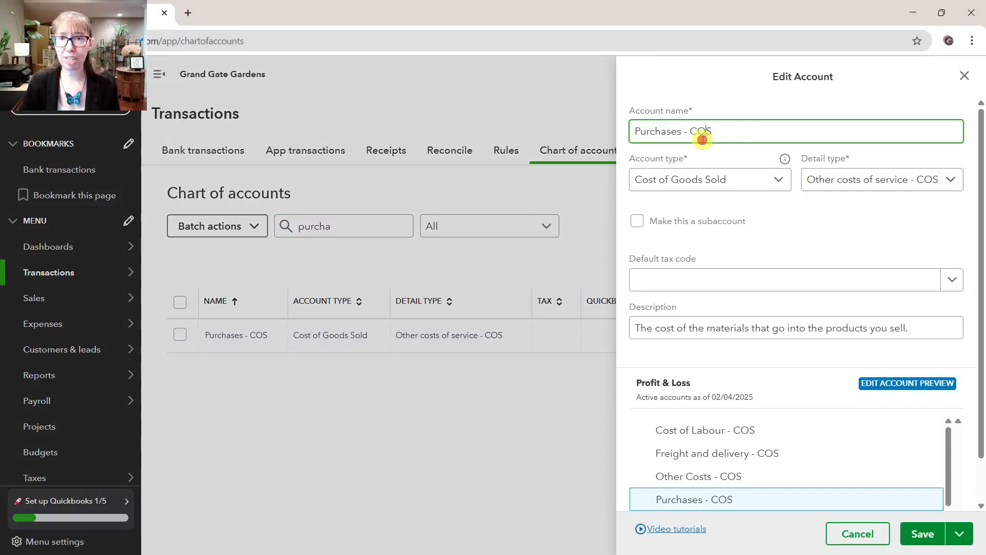
{"action": "left_click_drag", "start_coordinate": [686, 131], "coordinate": [784, 132]}
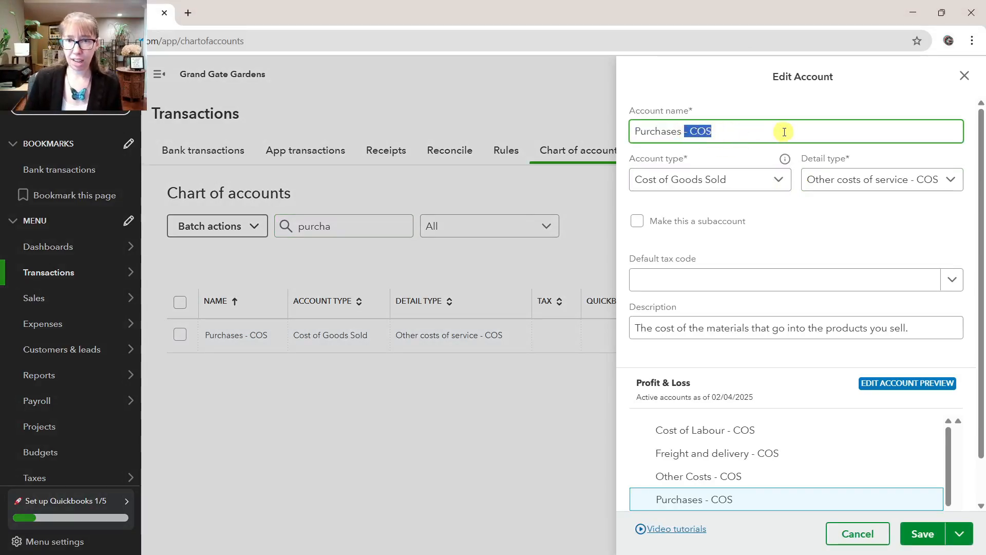
{"action": "type", "text": "(Retail"}
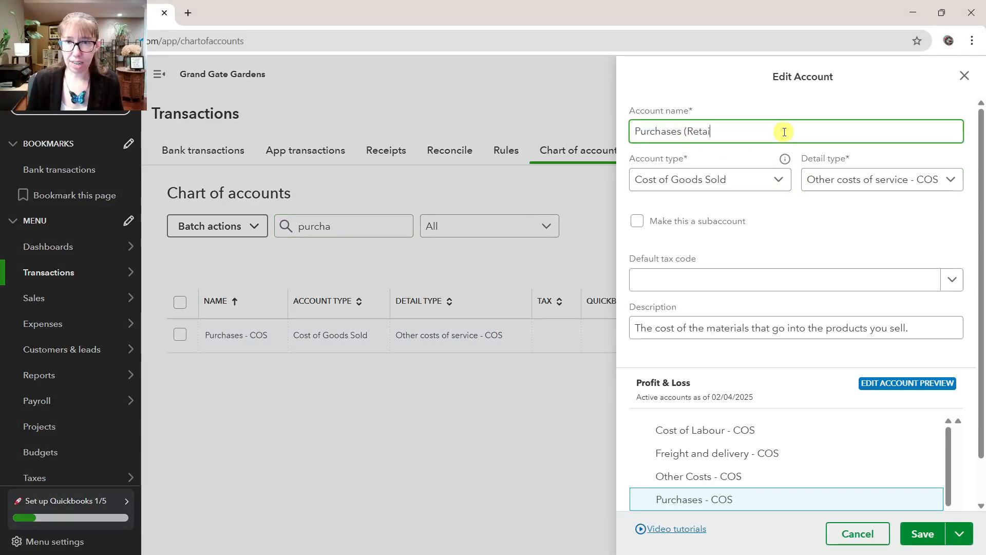
{"action": "type", "text": ")"}
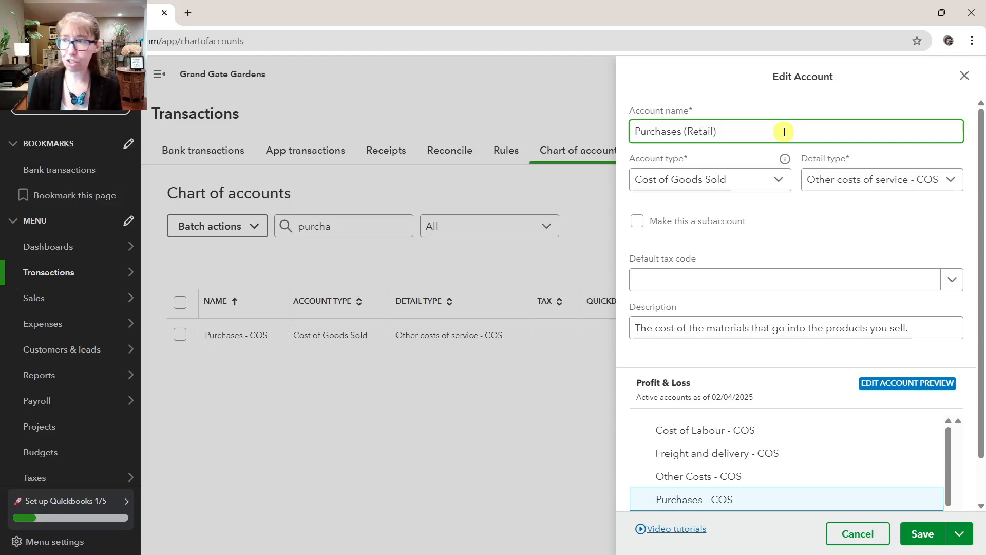
{"action": "type", "text": " - "}
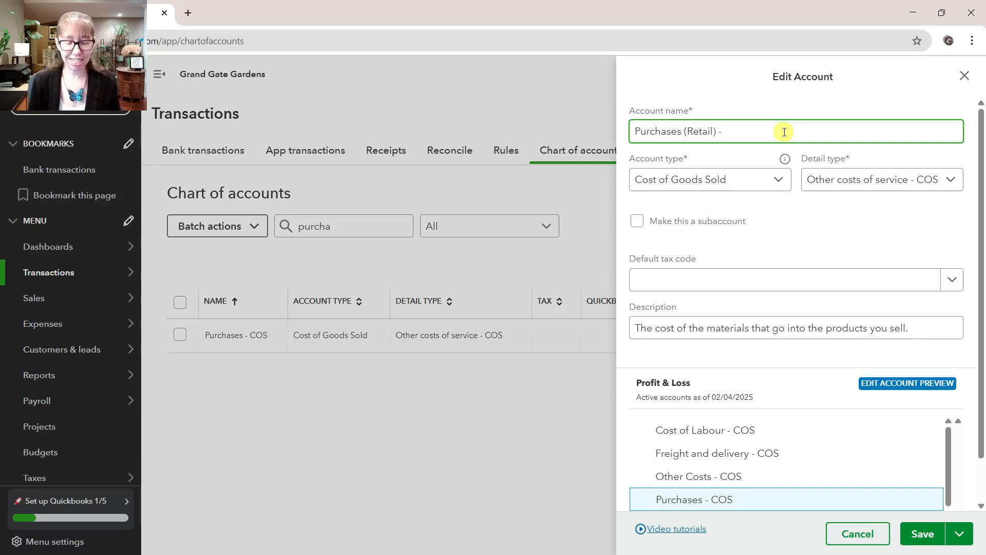
{"action": "type", "text": "COGS"}
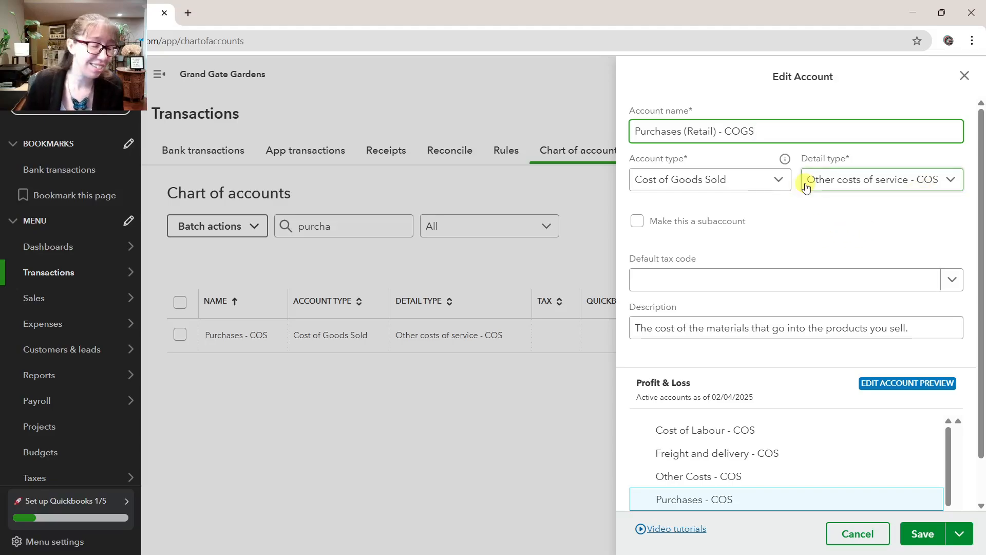
{"action": "left_click", "coordinate": [921, 534]}
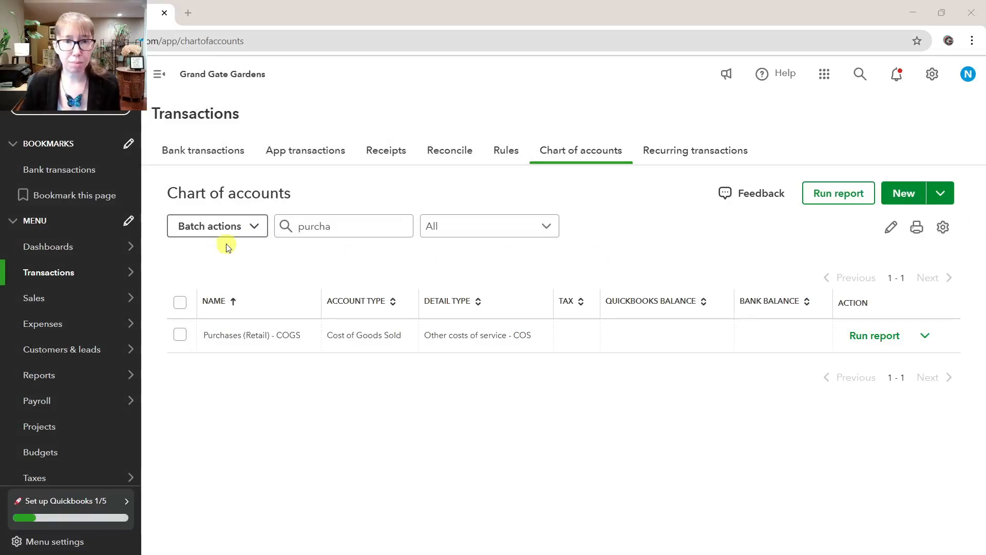
Filter the chart of accounts by rent and check the detail type of the Rent or lease payments account
{"action": "double_click", "coordinate": [338, 231]}
{"action": "type", "text": "rent"}
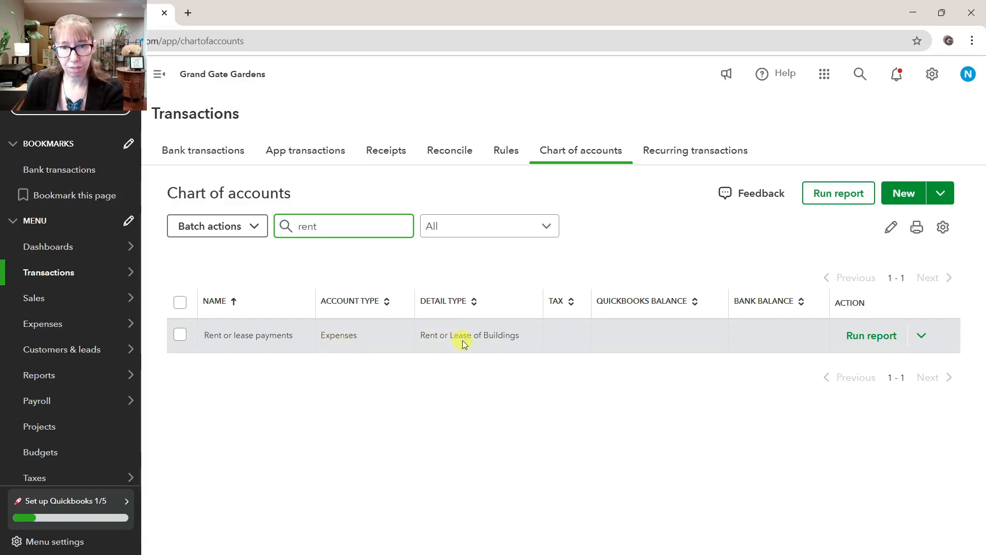
{"action": "left_click_drag", "start_coordinate": [447, 320], "coordinate": [473, 393]}
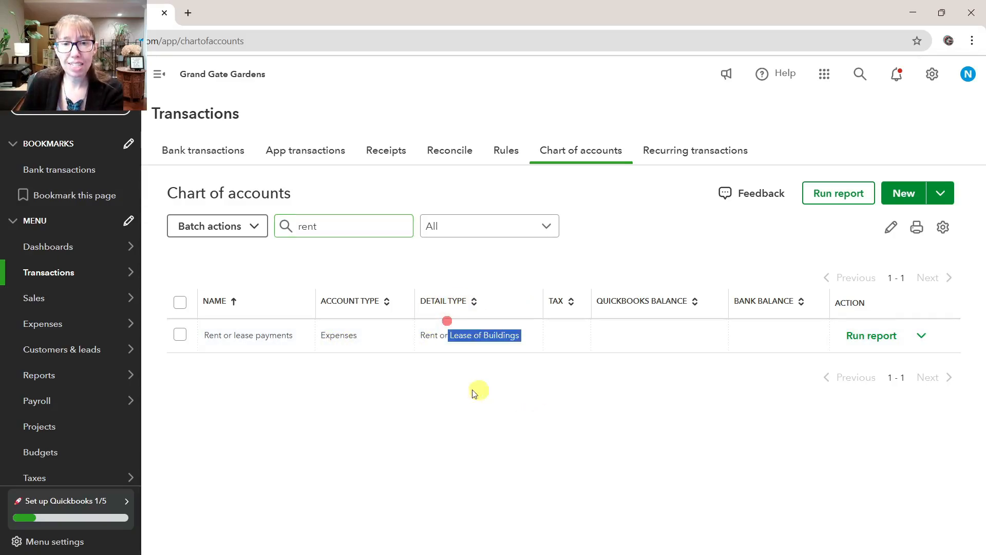
{"action": "left_click", "coordinate": [507, 372]}
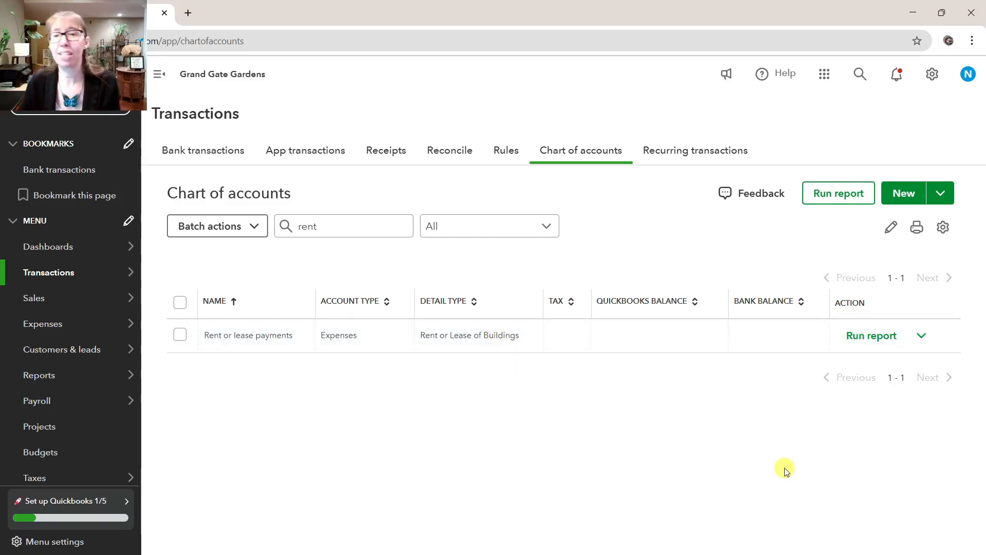
Rename the Rent or lease payments account as Rent Expense and save it
{"action": "left_click", "coordinate": [923, 337]}
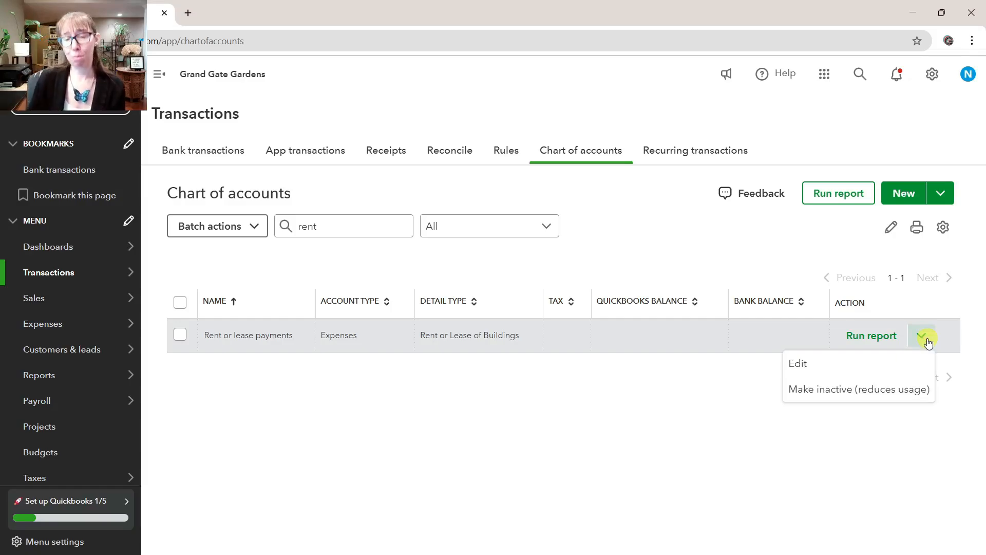
{"action": "left_click", "coordinate": [791, 365]}
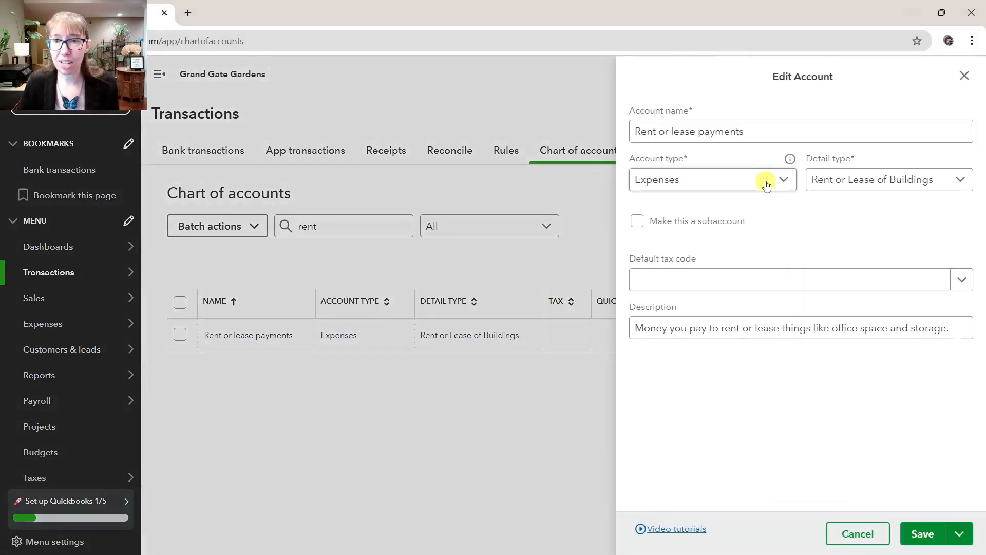
{"action": "left_click", "coordinate": [672, 132]}
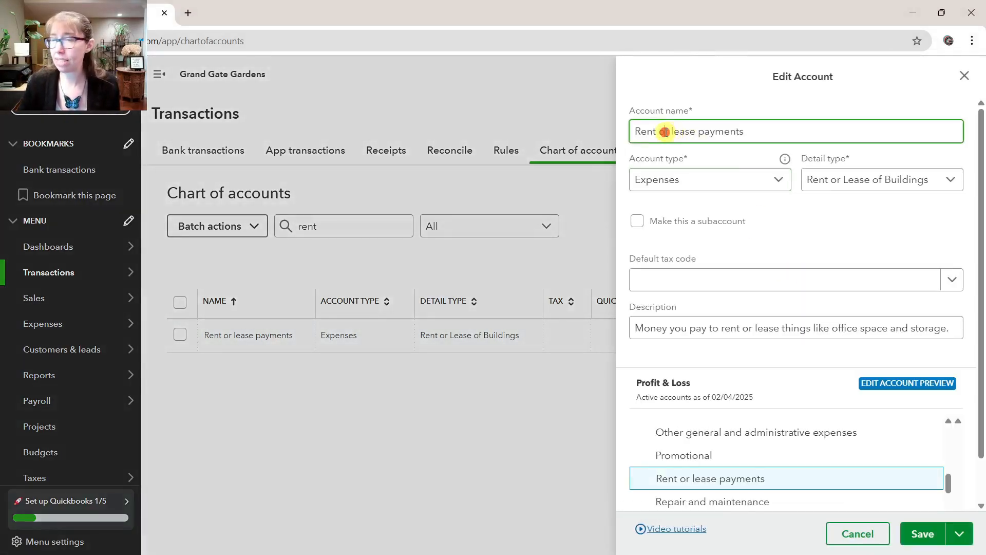
{"action": "left_click_drag", "start_coordinate": [661, 132], "coordinate": [824, 130]}
{"action": "type", "text": "Expense"}
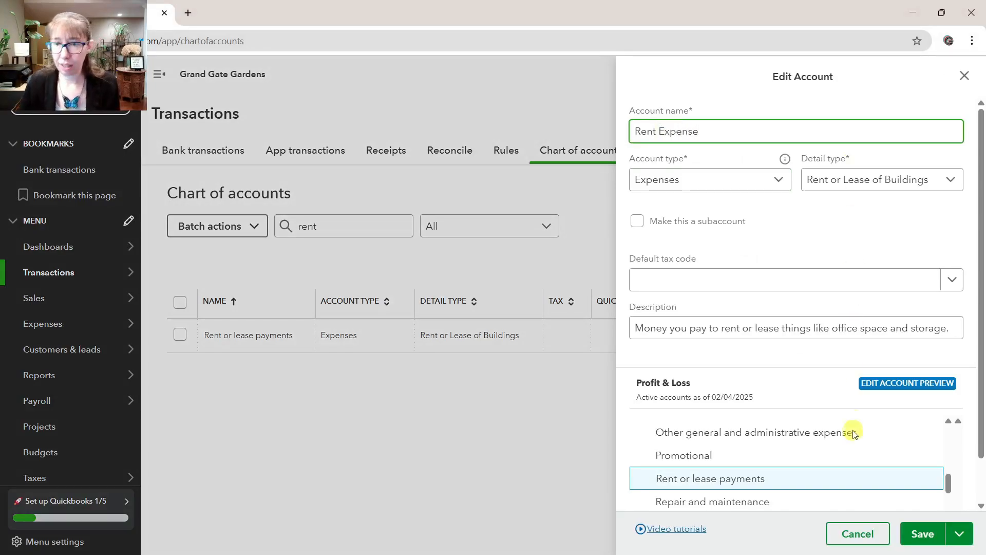
{"action": "left_click", "coordinate": [942, 542]}
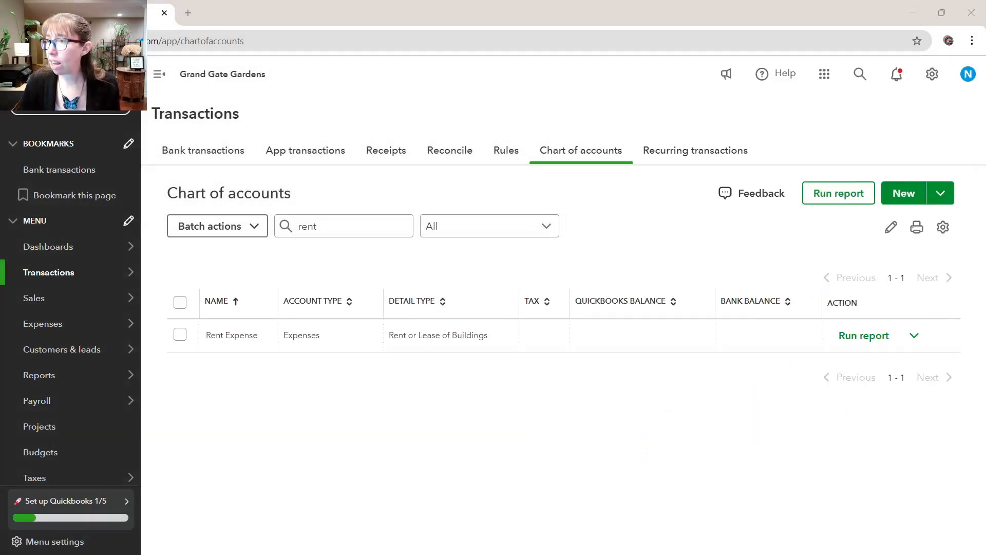
Filter the chart of accounts by repair and open the Repair and maintenance account for editing
{"action": "triple_click", "coordinate": [371, 229]}
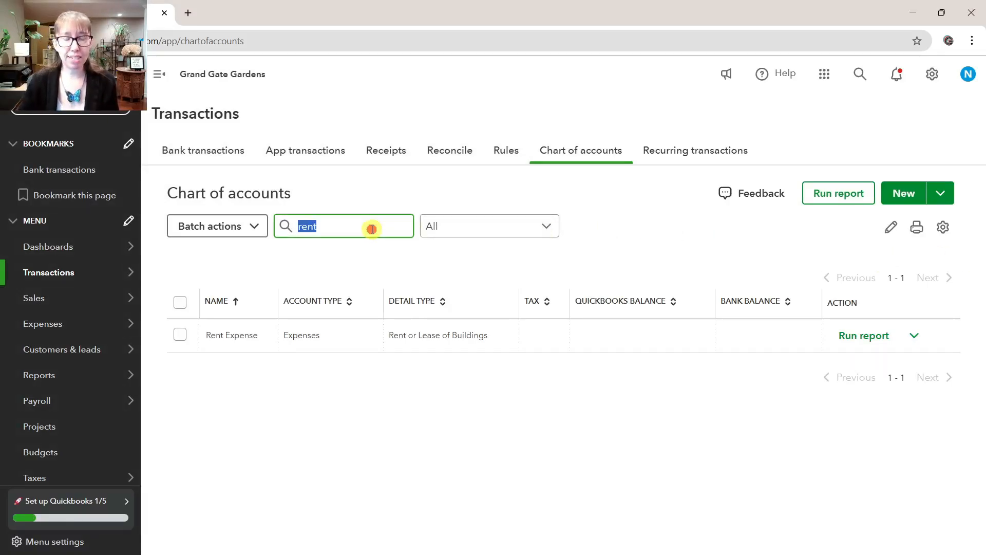
{"action": "type", "text": "repai"}
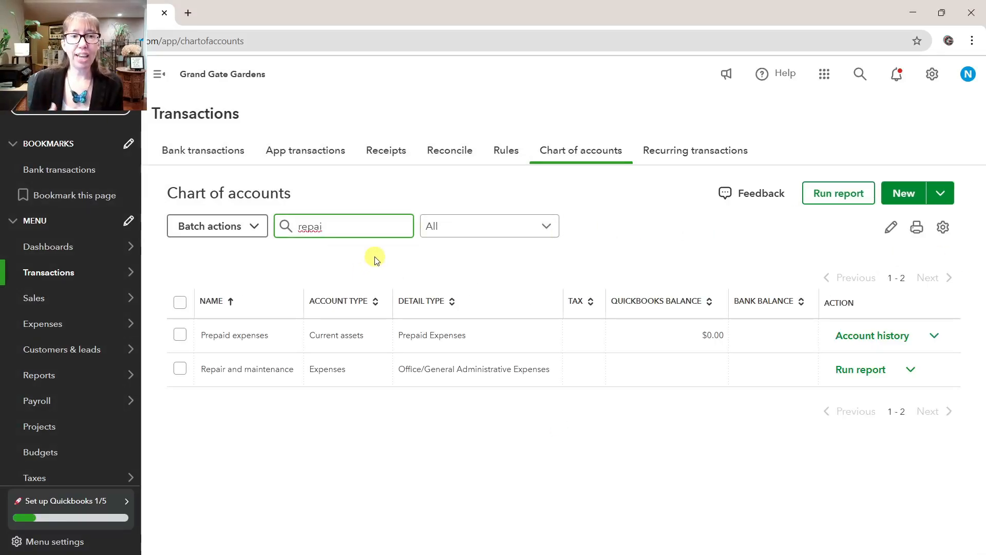
{"action": "type", "text": "r"}
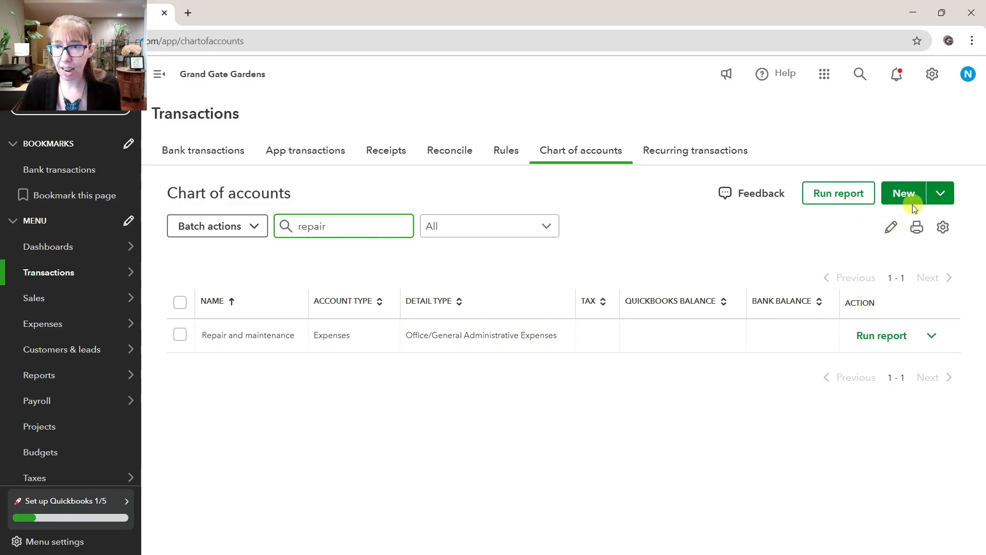
{"action": "left_click", "coordinate": [931, 335]}
{"action": "left_click", "coordinate": [843, 374]}
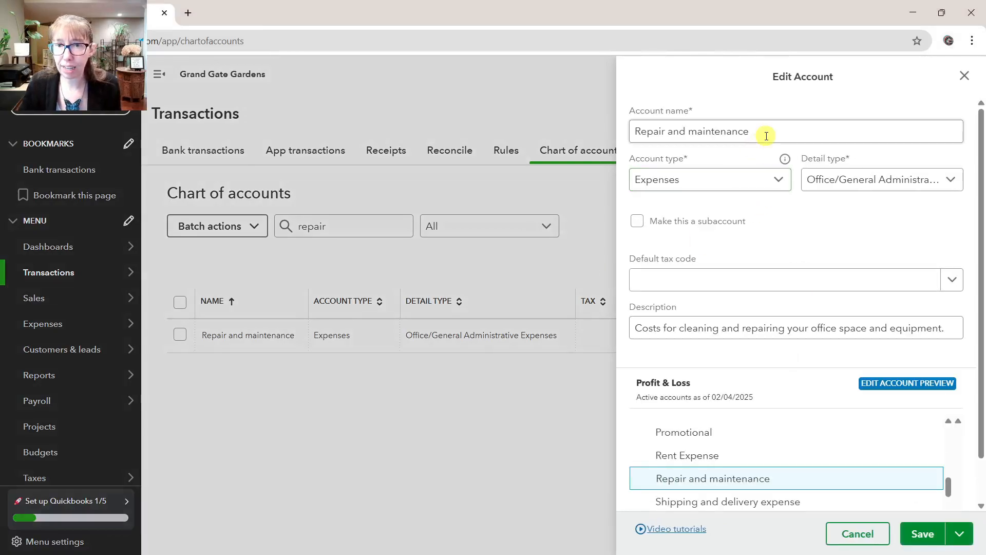
Rename the Repair and maintenance account as Equipment Repair and maintenance and save it
{"action": "triple_click", "coordinate": [767, 136]}
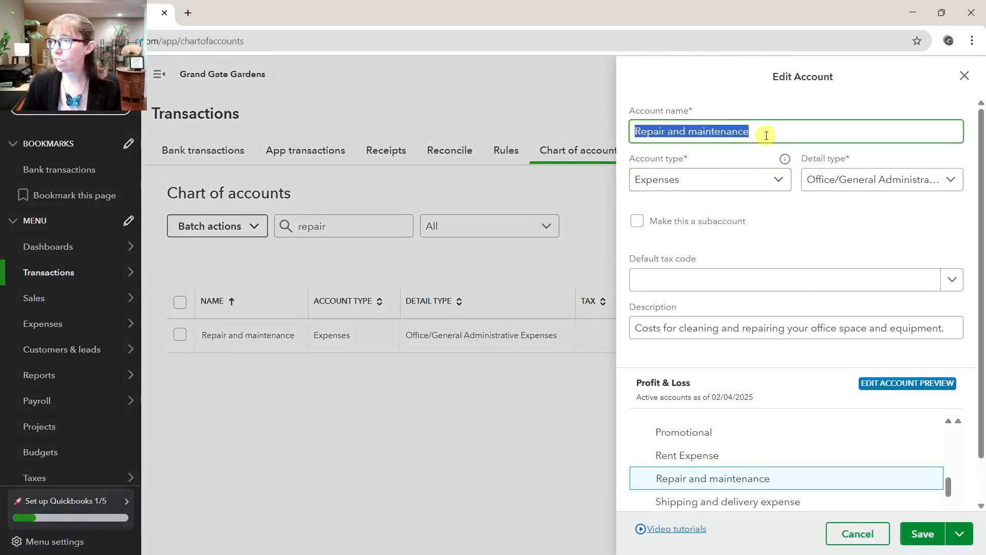
{"action": "key", "text": "Home"}
{"action": "type", "text": "Equipment"}
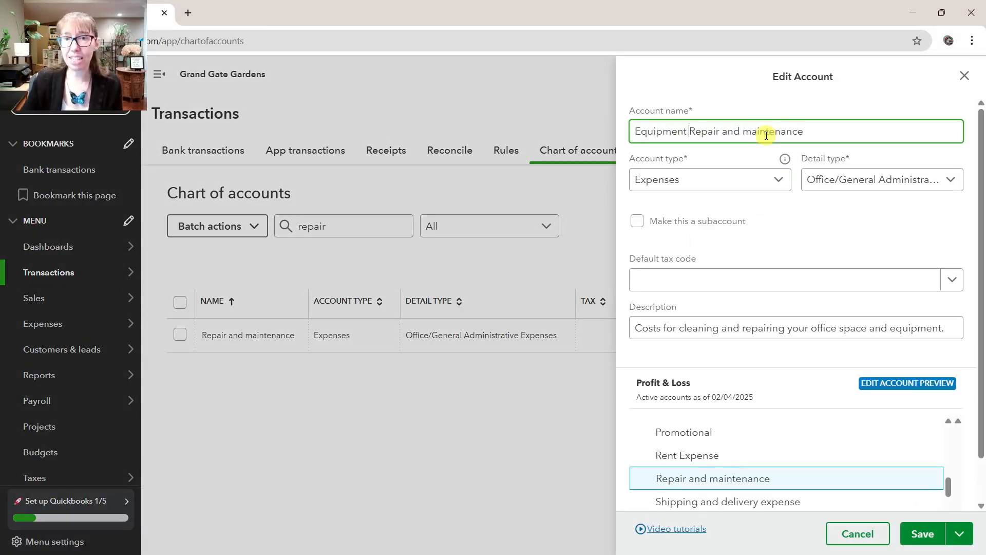
{"action": "left_click", "coordinate": [922, 535]}
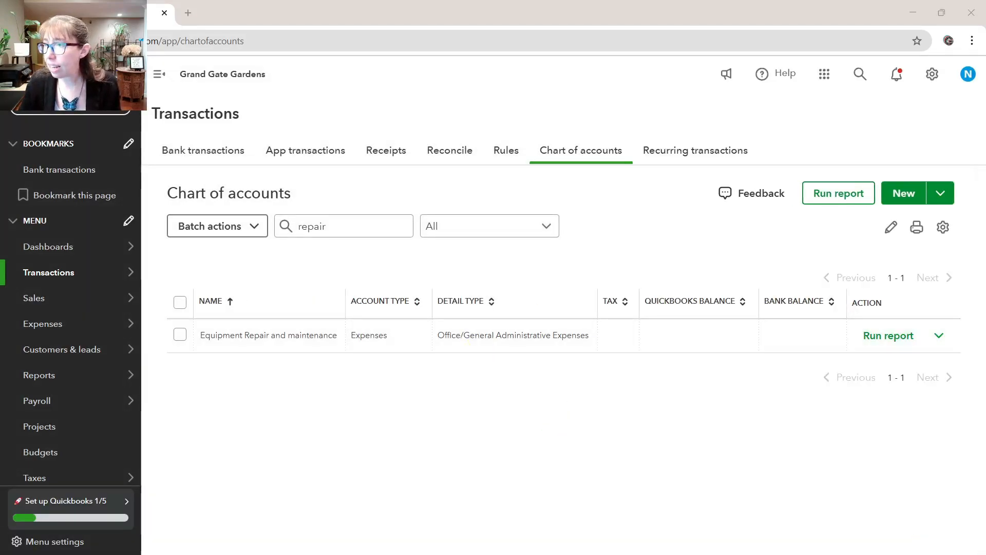
Filter the chart of accounts by Tools and open the Tools expense account for editing
{"action": "double_click", "coordinate": [348, 232]}
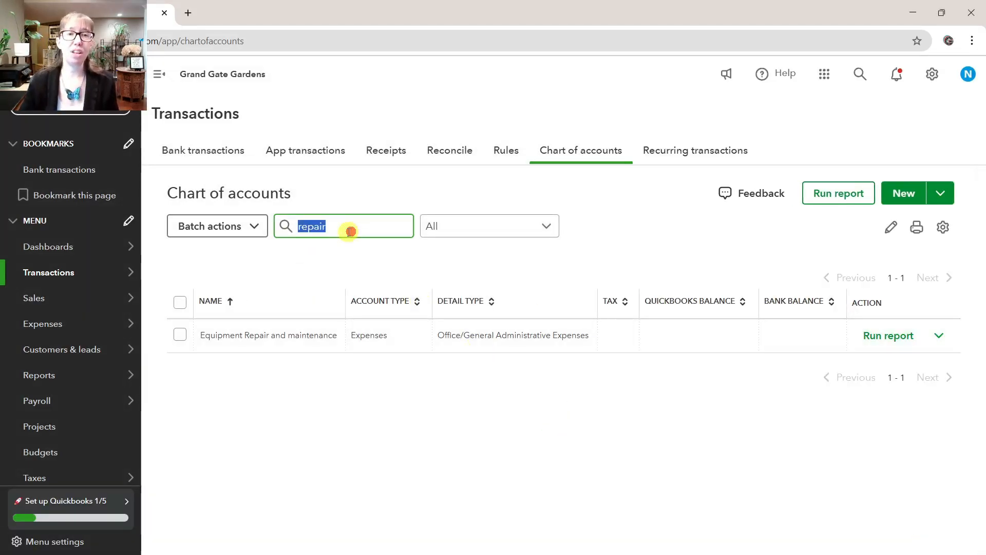
{"action": "type", "text": "Tools"}
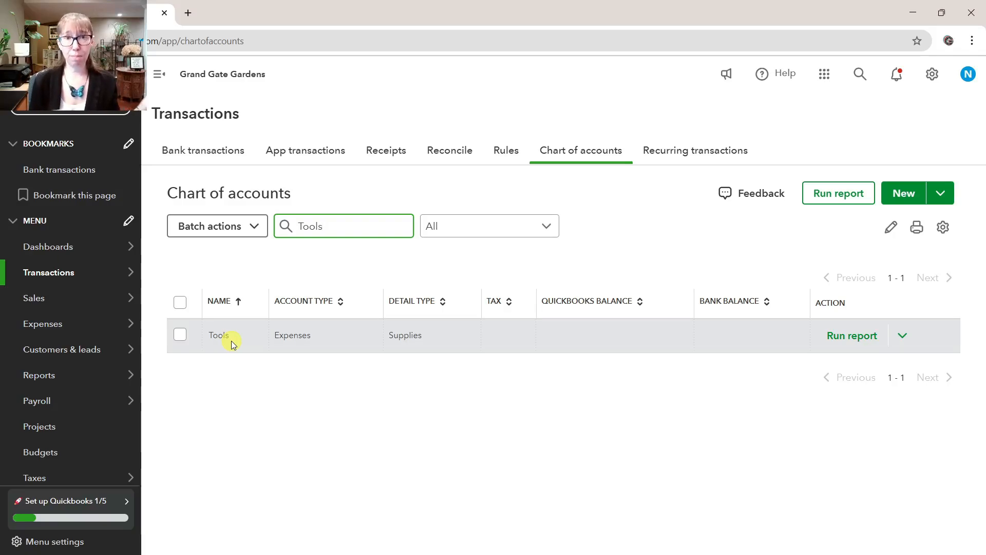
{"action": "left_click", "coordinate": [904, 345]}
{"action": "left_click", "coordinate": [776, 365]}
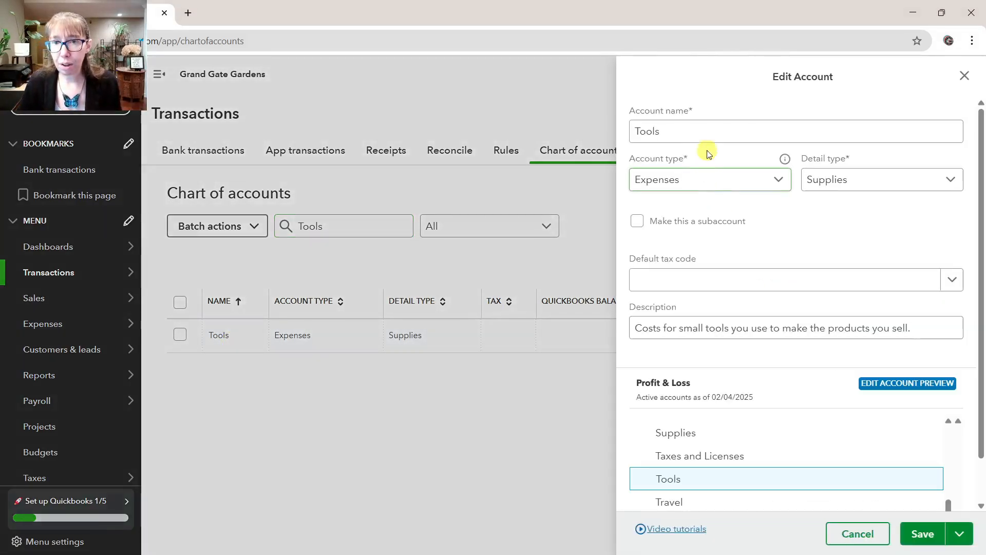
Rename the Tools account as Small Tools & Equipment Expense and save it
{"action": "double_click", "coordinate": [707, 135]}
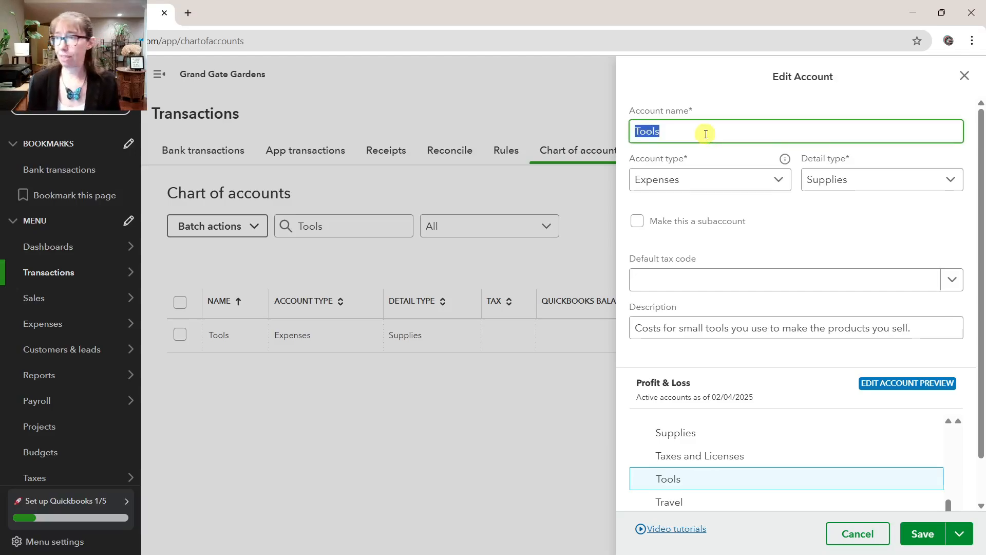
{"action": "type", "text": "Small Tools"}
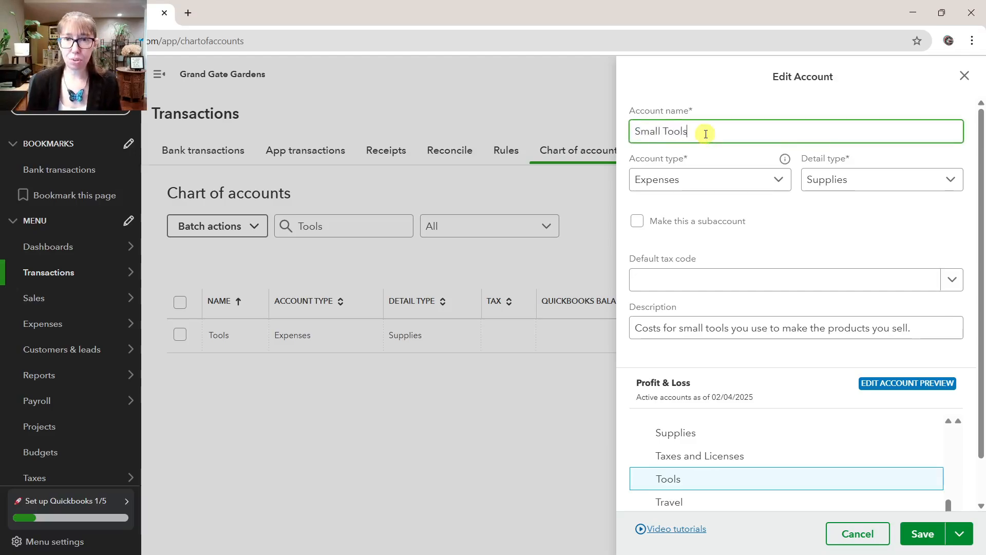
{"action": "type", "text": " & E"}
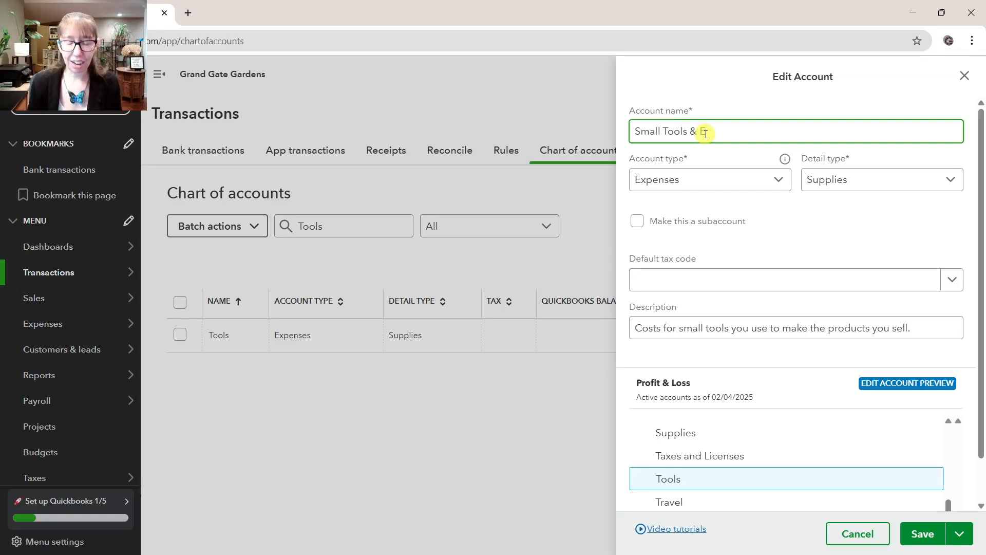
{"action": "type", "text": "quipment Exp"}
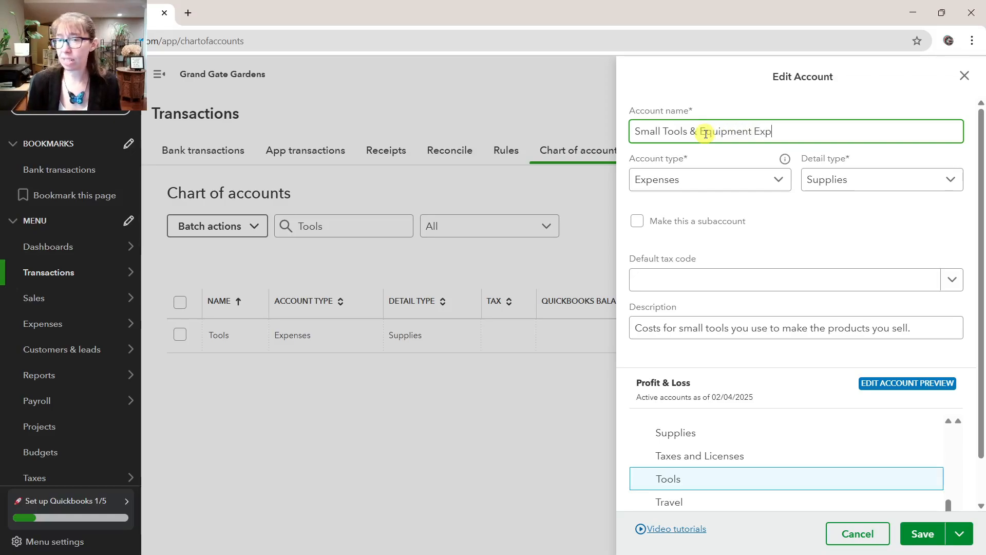
{"action": "type", "text": "ense"}
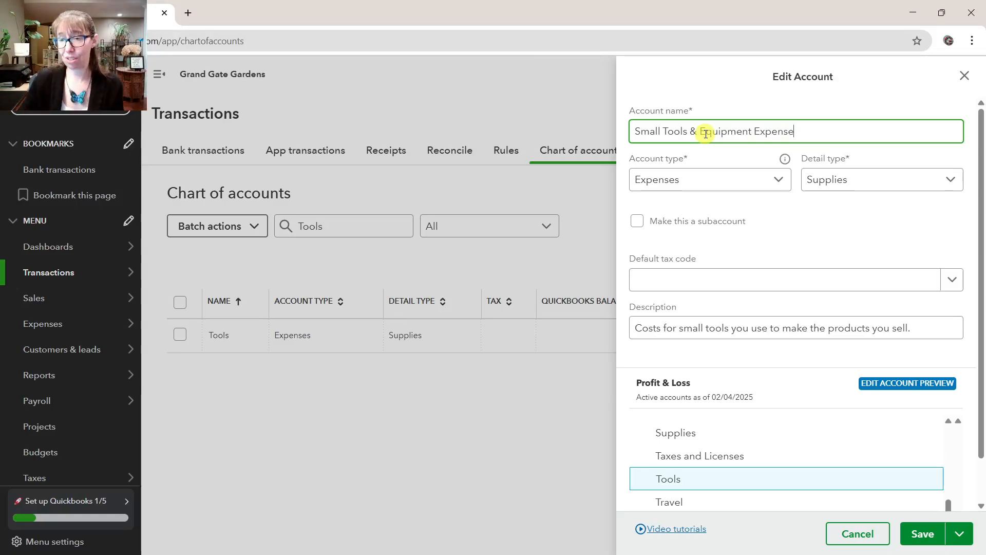
{"action": "left_click", "coordinate": [922, 536]}
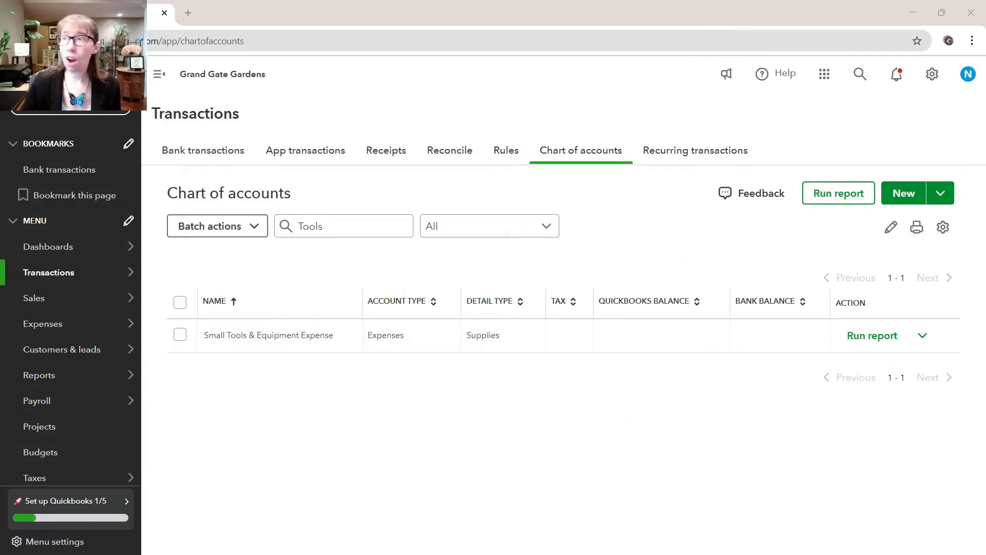
Switch to the Excel workbook and review the accounts listed under In QBO, Delete on the Delete or Change sheet, then return to QuickBooks
{"action": "left_click_drag", "start_coordinate": [985, 31], "coordinate": [592, 10]}
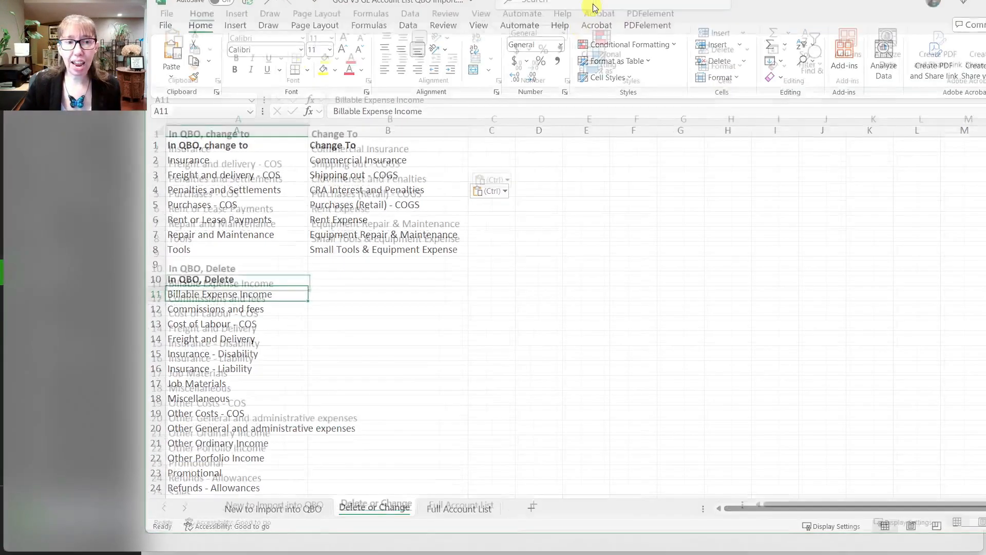
{"action": "left_click", "coordinate": [206, 310]}
{"action": "left_click_drag", "start_coordinate": [103, 310], "coordinate": [123, 398]}
{"action": "scroll", "coordinate": [88, 471], "scroll_direction": "down", "scroll_amount": 1}
{"action": "scroll", "coordinate": [88, 471], "scroll_direction": "up", "scroll_amount": 1}
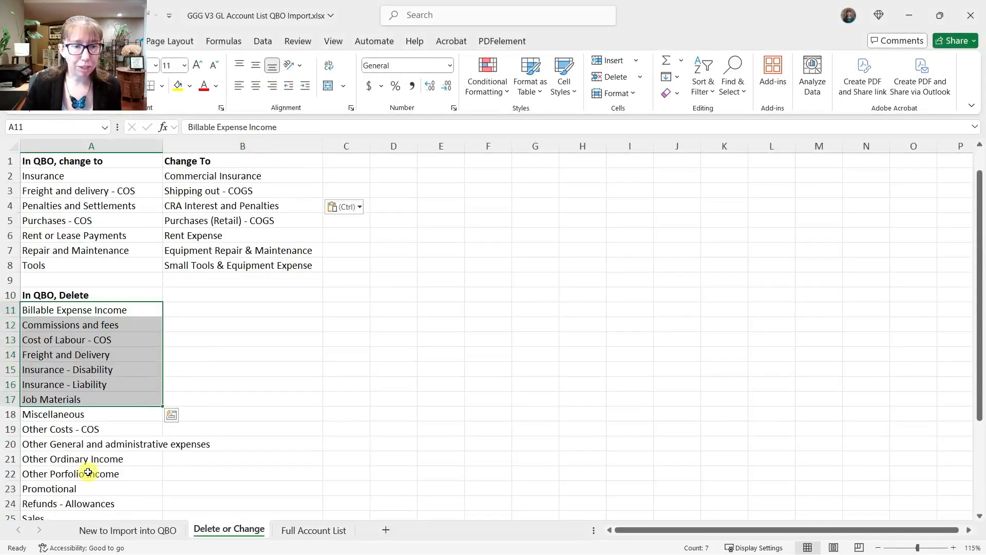
{"action": "left_click", "coordinate": [78, 312]}
{"action": "left_click_drag", "start_coordinate": [601, 19], "coordinate": [985, 102]}
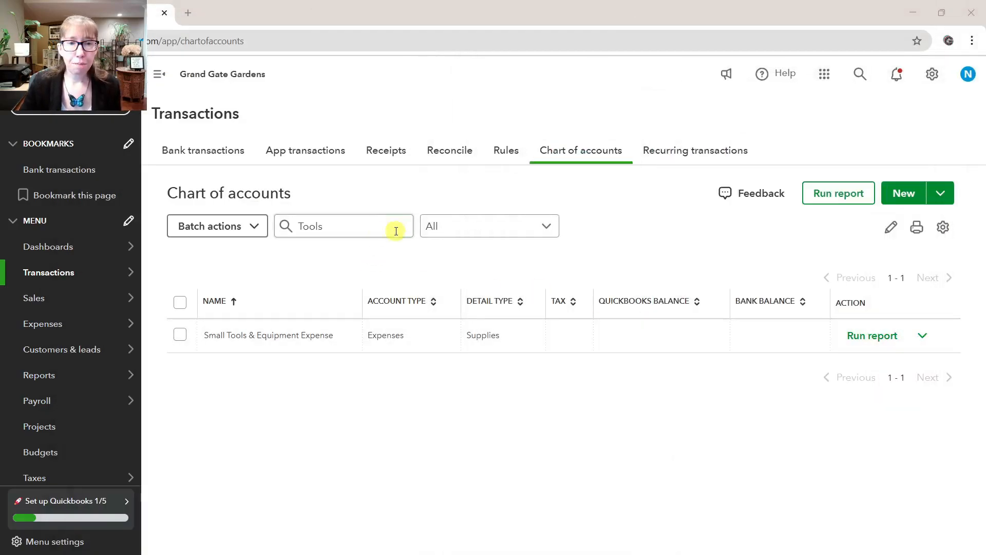
Clear the Tools filter from the chart of accounts and sort the full list by name in ascending order
{"action": "double_click", "coordinate": [379, 228]}
{"action": "type", "text": "B"}
{"action": "key", "text": "BackSpace"}
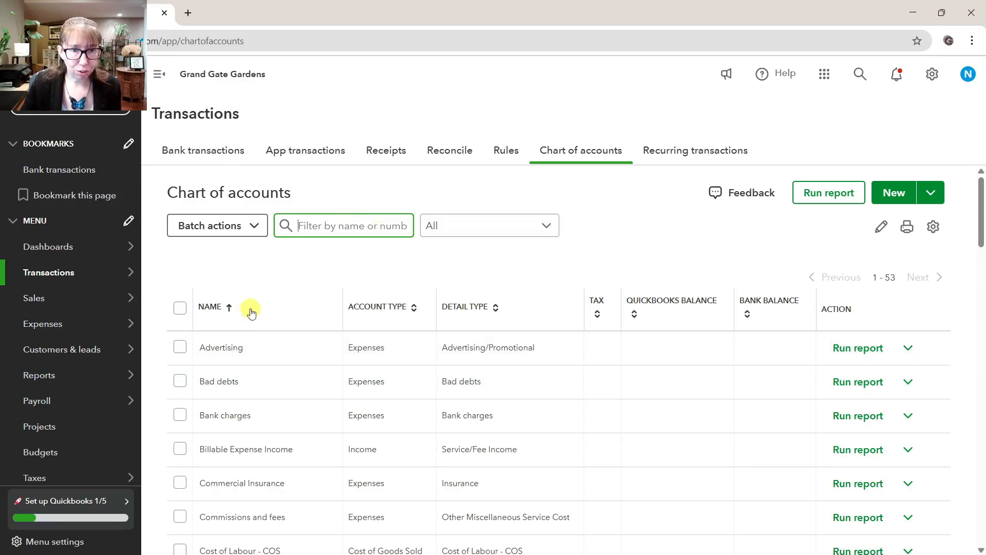
{"action": "left_click", "coordinate": [228, 307]}
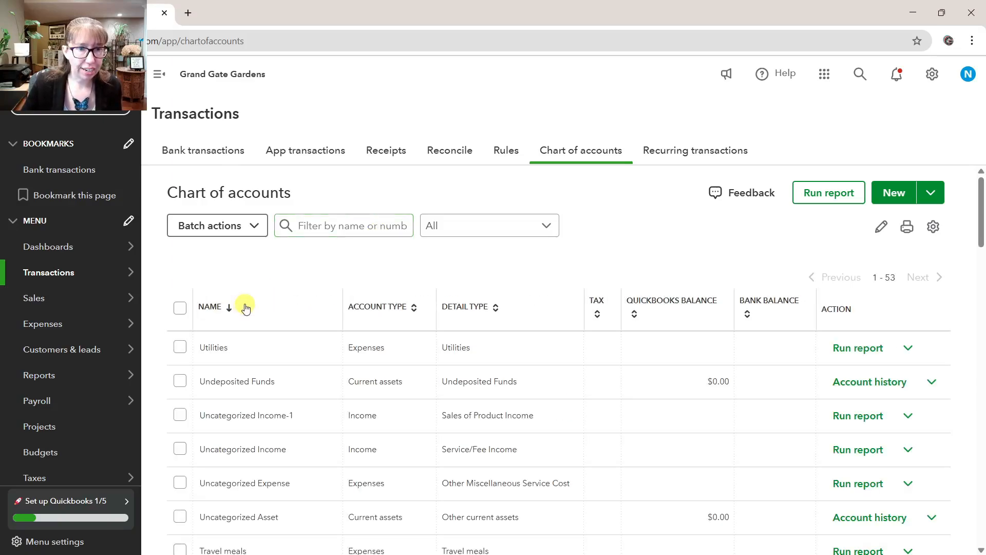
{"action": "left_click", "coordinate": [237, 309]}
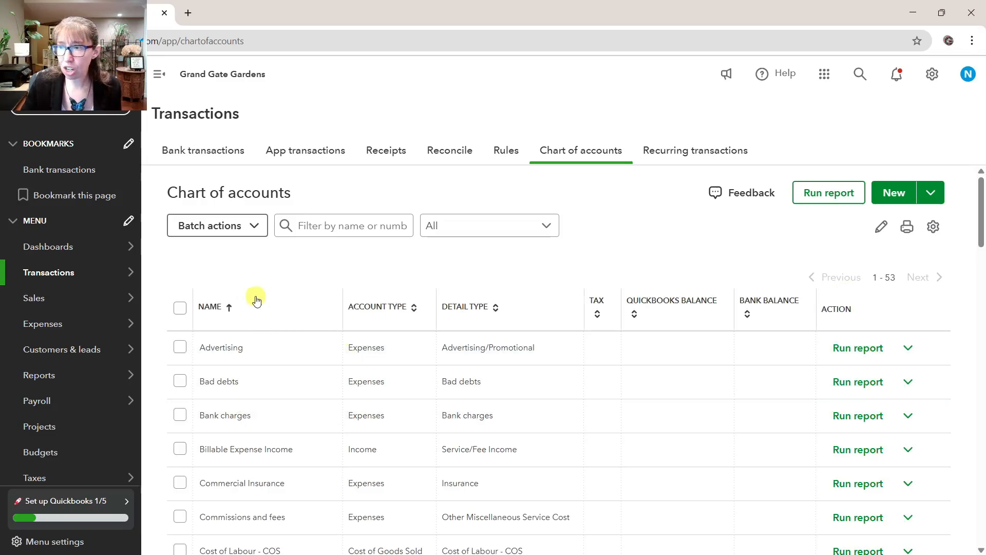
Select the Billable Expense Income, Commissions and fees, and Cost of Labour - COS accounts in the chart of accounts
{"action": "scroll", "coordinate": [215, 297], "scroll_direction": "down", "scroll_amount": 1}
{"action": "scroll", "coordinate": [215, 297], "scroll_direction": "down", "scroll_amount": 2}
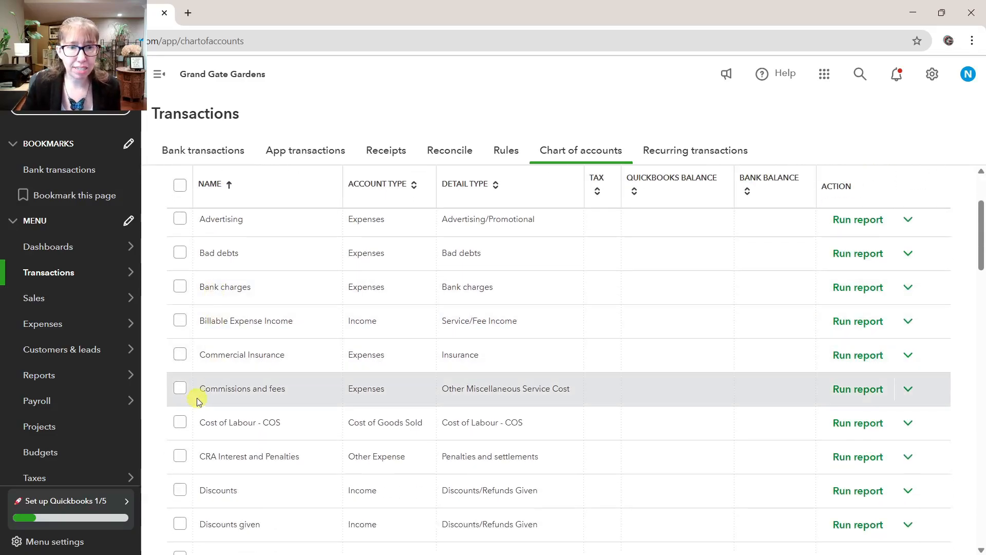
{"action": "left_click", "coordinate": [182, 321]}
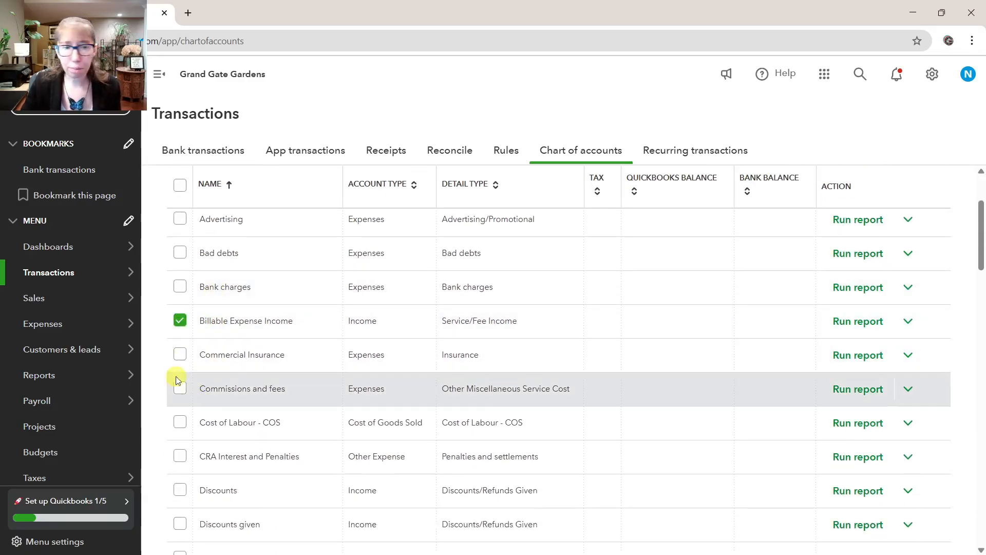
{"action": "left_click", "coordinate": [180, 390]}
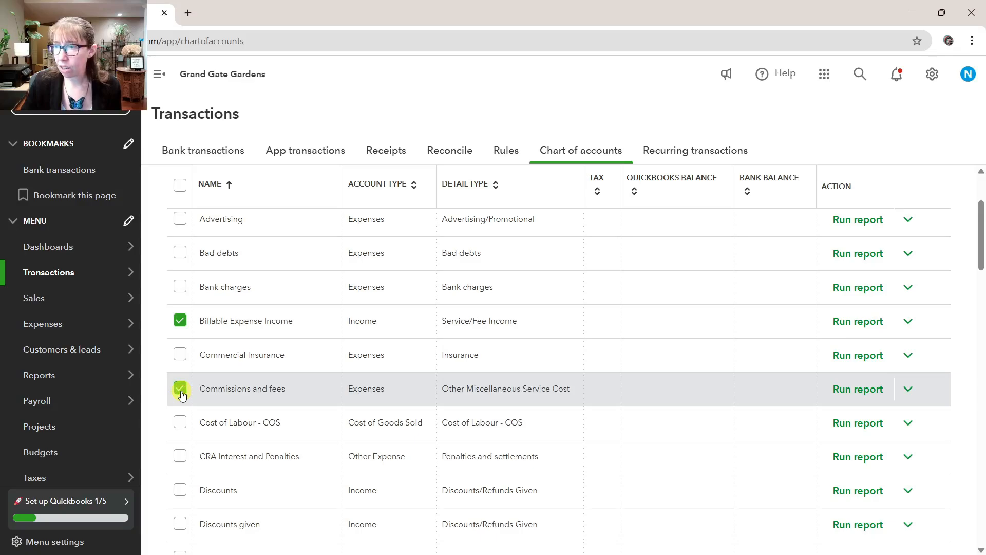
{"action": "left_click", "coordinate": [181, 424]}
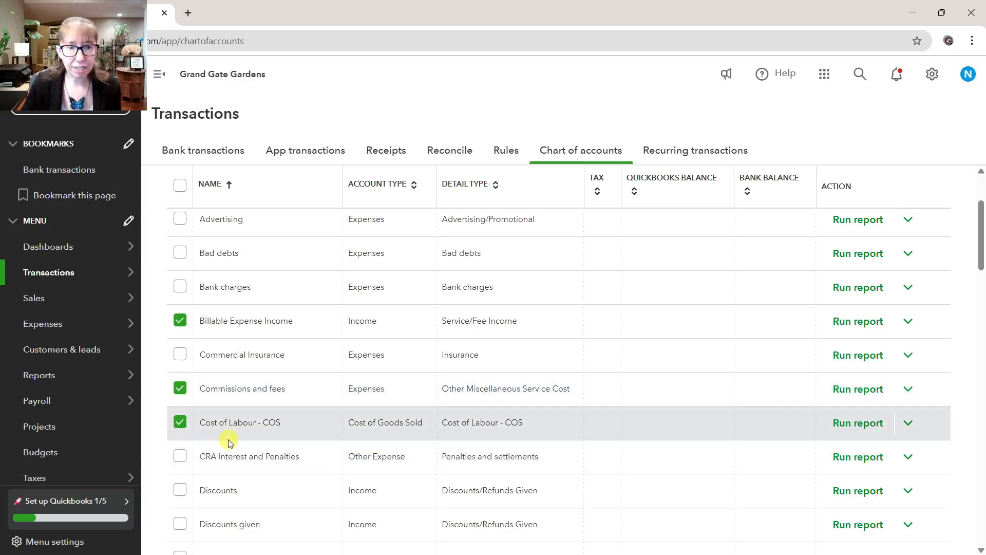
Add Job Materials, Miscellaneous, Other Costs - COS, and Other general and administrative expenses to the account selection
{"action": "scroll", "coordinate": [222, 419], "scroll_direction": "down", "scroll_amount": 2}
{"action": "scroll", "coordinate": [222, 419], "scroll_direction": "down", "scroll_amount": 5}
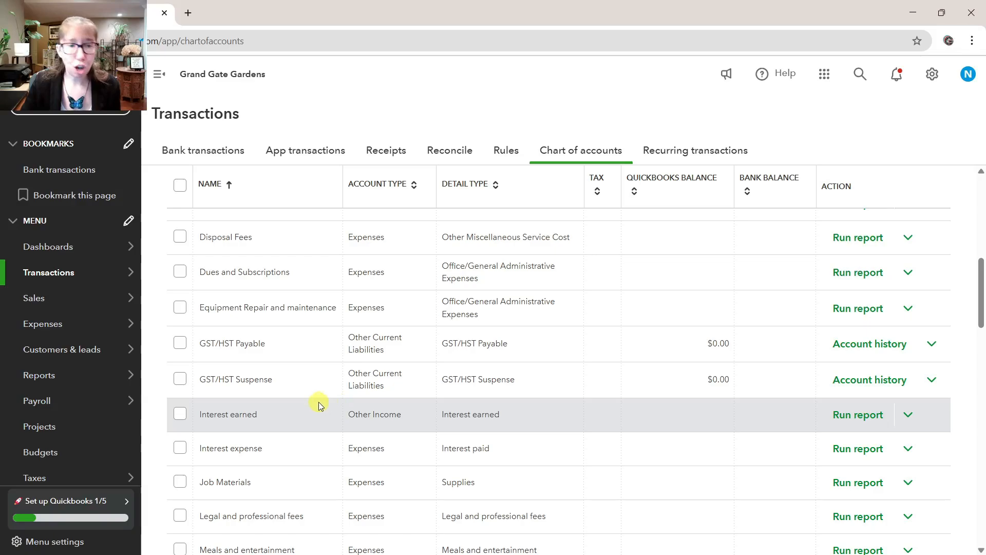
{"action": "left_click", "coordinate": [181, 482]}
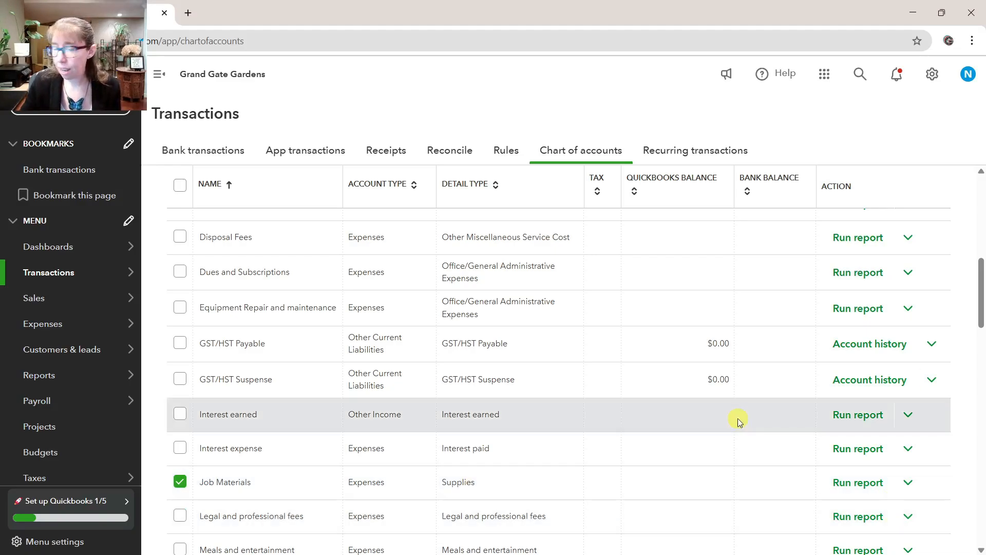
{"action": "scroll", "coordinate": [286, 440], "scroll_direction": "down", "scroll_amount": 4}
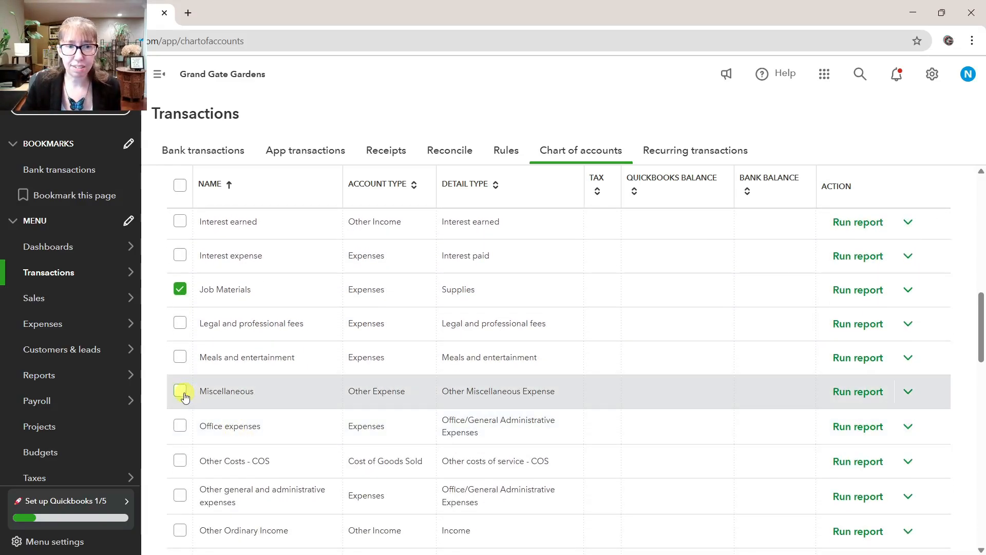
{"action": "left_click", "coordinate": [181, 391]}
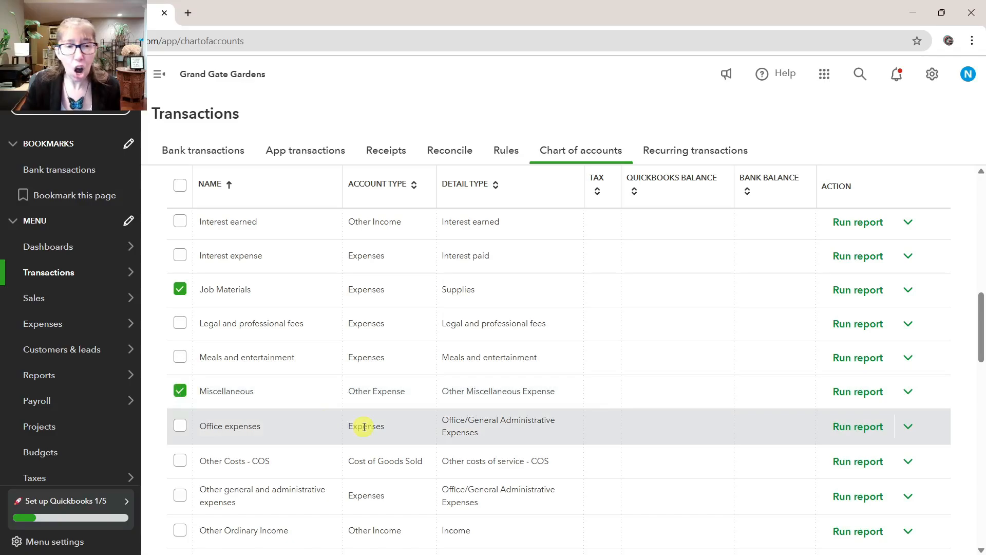
{"action": "left_click", "coordinate": [183, 461]}
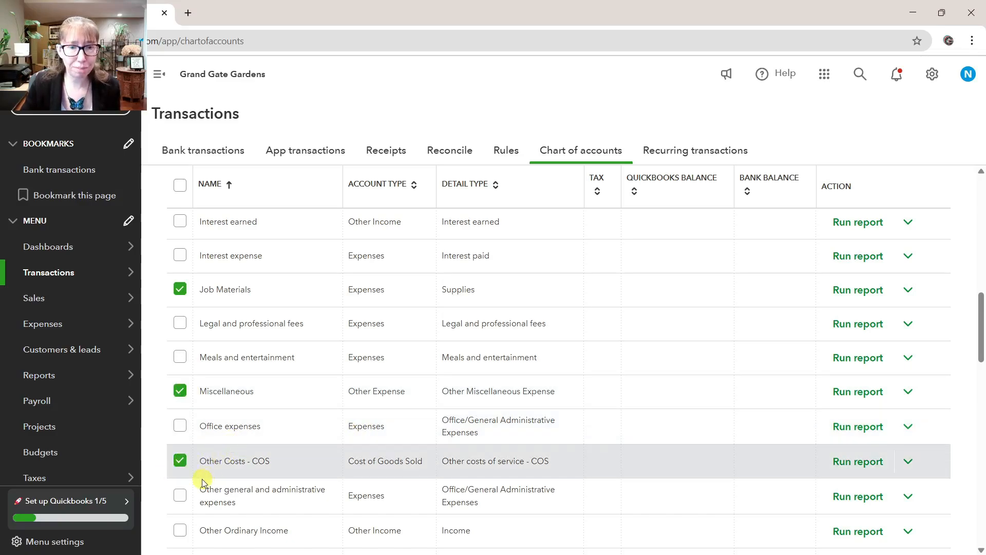
{"action": "left_click", "coordinate": [184, 499]}
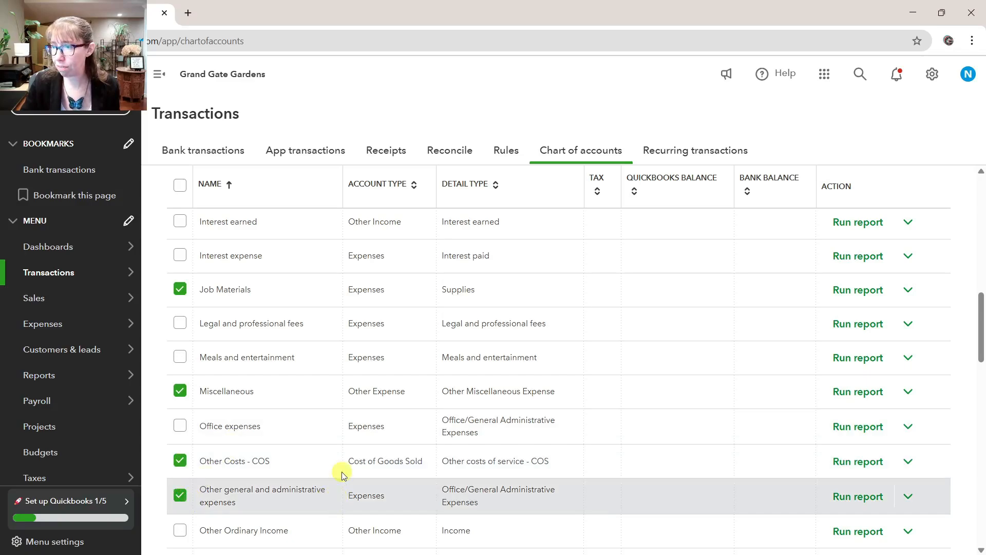
Add Other Ordinary Income, Other Portfolio Income, Promotional, and Refunds-Allowances to the account selection
{"action": "scroll", "coordinate": [234, 470], "scroll_direction": "down", "scroll_amount": 1}
{"action": "left_click", "coordinate": [186, 476]}
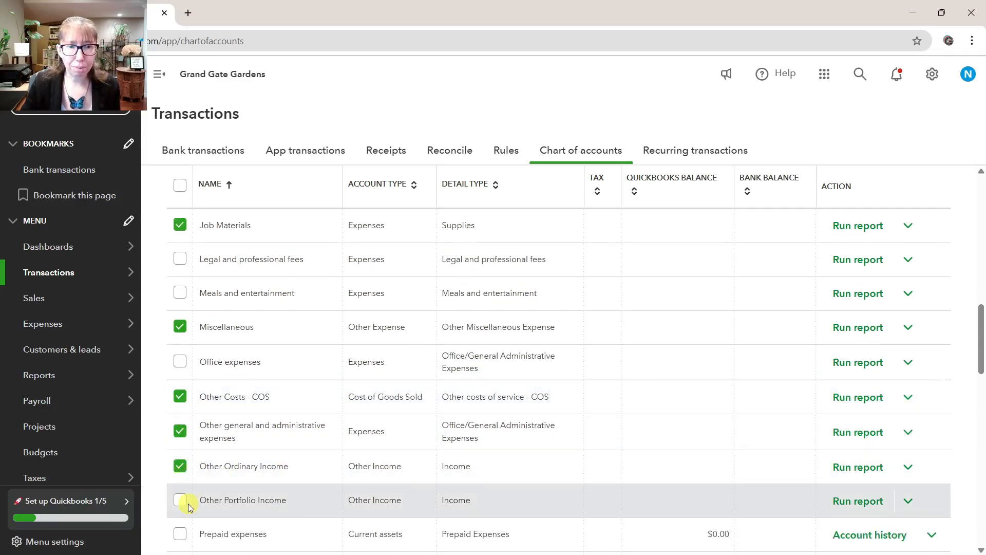
{"action": "left_click", "coordinate": [185, 506]}
{"action": "scroll", "coordinate": [185, 506], "scroll_direction": "down", "scroll_amount": 1}
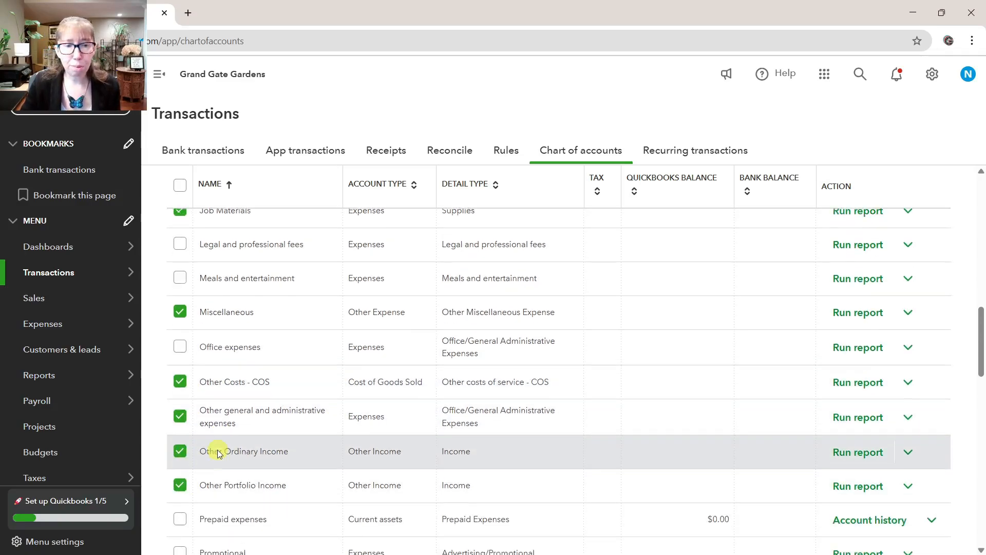
{"action": "left_click", "coordinate": [181, 503]}
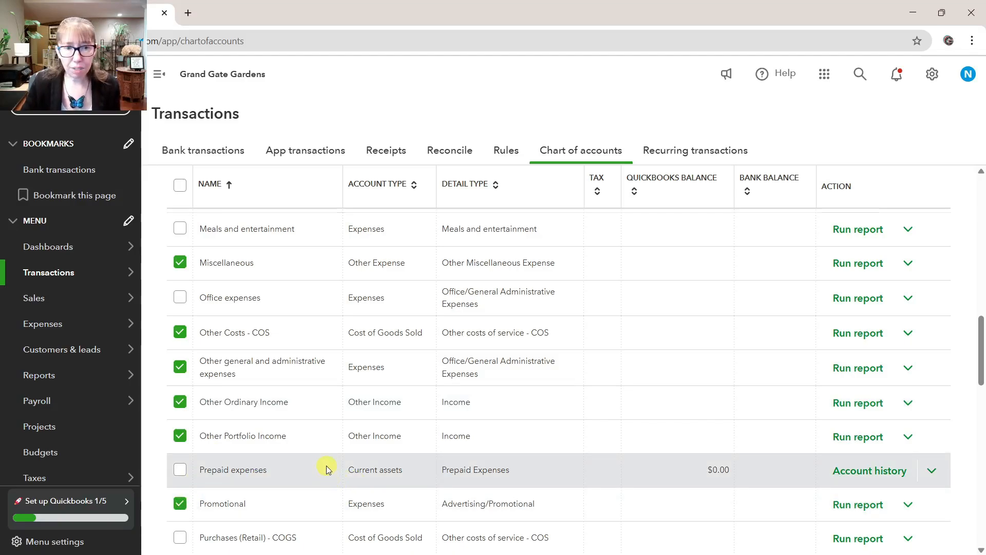
{"action": "scroll", "coordinate": [326, 468], "scroll_direction": "down", "scroll_amount": 2}
{"action": "left_click", "coordinate": [179, 444]}
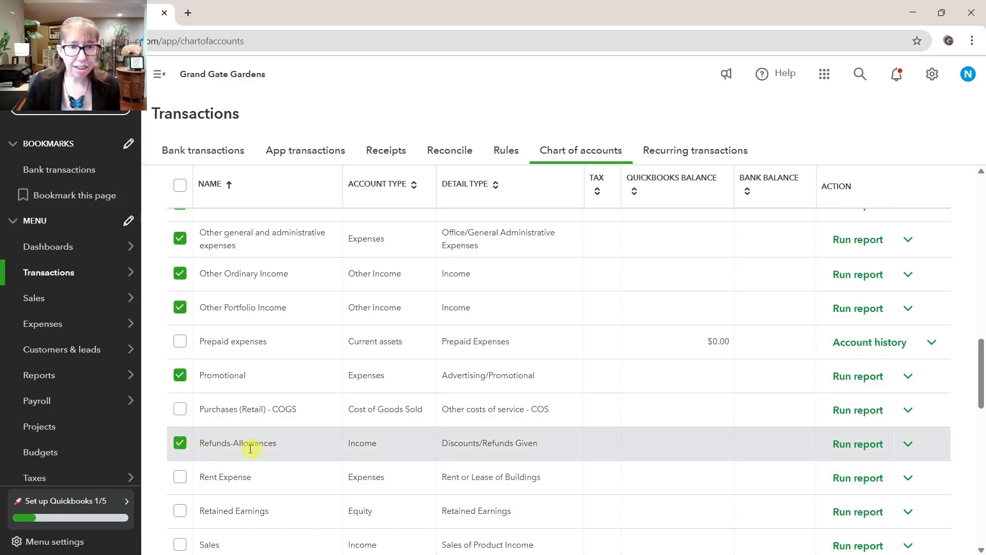
Add Sales, both Services income accounts, and Shipping and delivery expense to the account selection
{"action": "scroll", "coordinate": [275, 456], "scroll_direction": "down", "scroll_amount": 2}
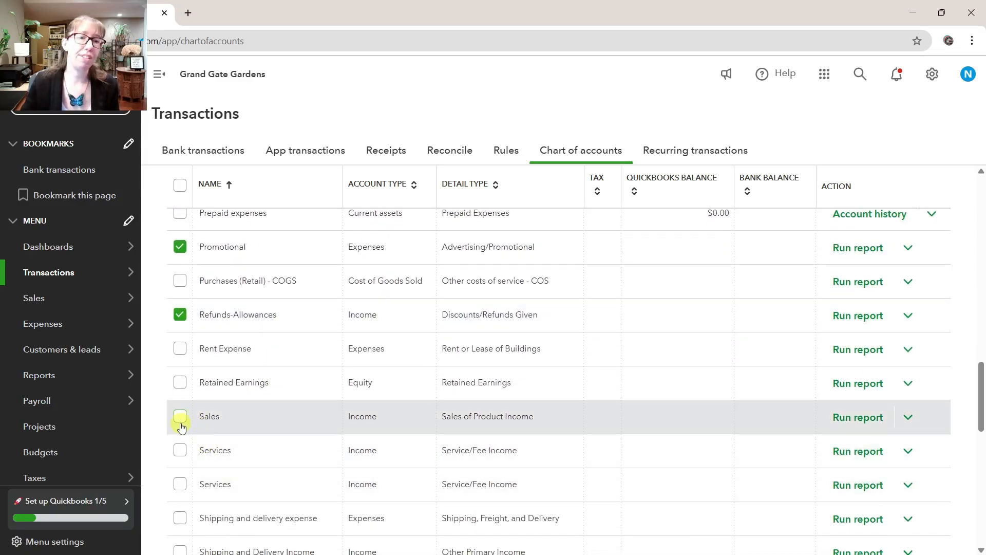
{"action": "left_click", "coordinate": [181, 417]}
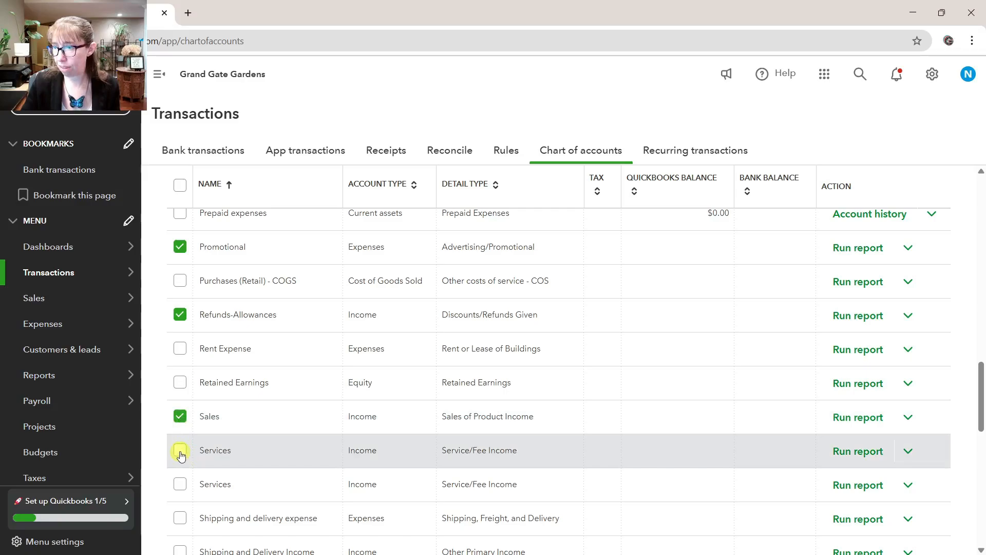
{"action": "left_click", "coordinate": [181, 452]}
{"action": "left_click", "coordinate": [180, 484]}
{"action": "scroll", "coordinate": [247, 411], "scroll_direction": "down", "scroll_amount": 2}
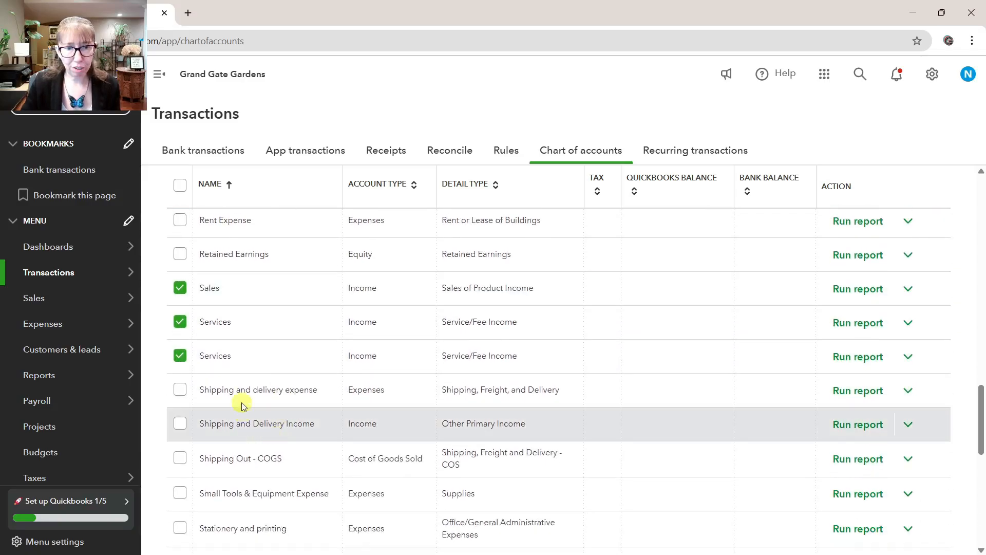
{"action": "left_click", "coordinate": [179, 395]}
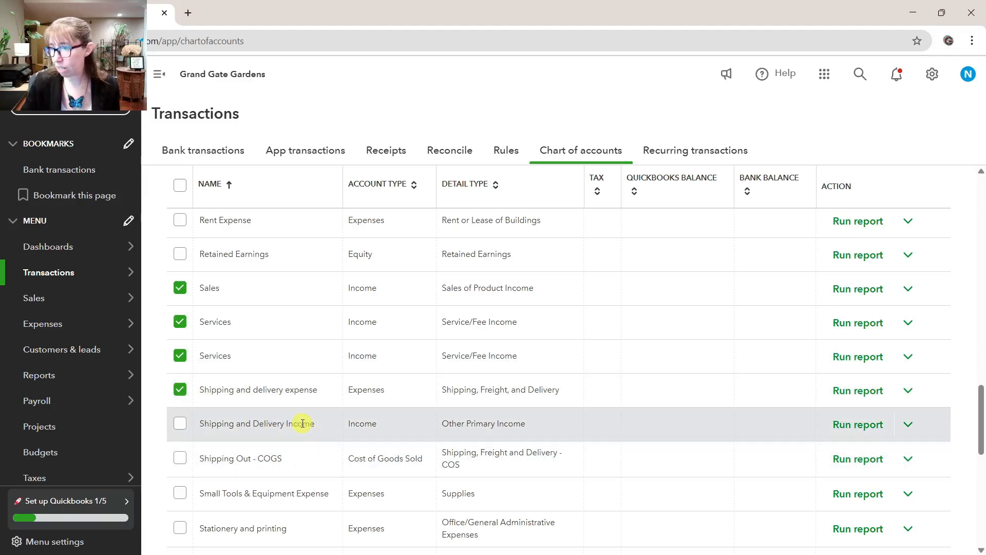
Add Stationery and printing, Subcontractors, and Subcontractors - COS to the account selection
{"action": "scroll", "coordinate": [302, 423], "scroll_direction": "down", "scroll_amount": 3}
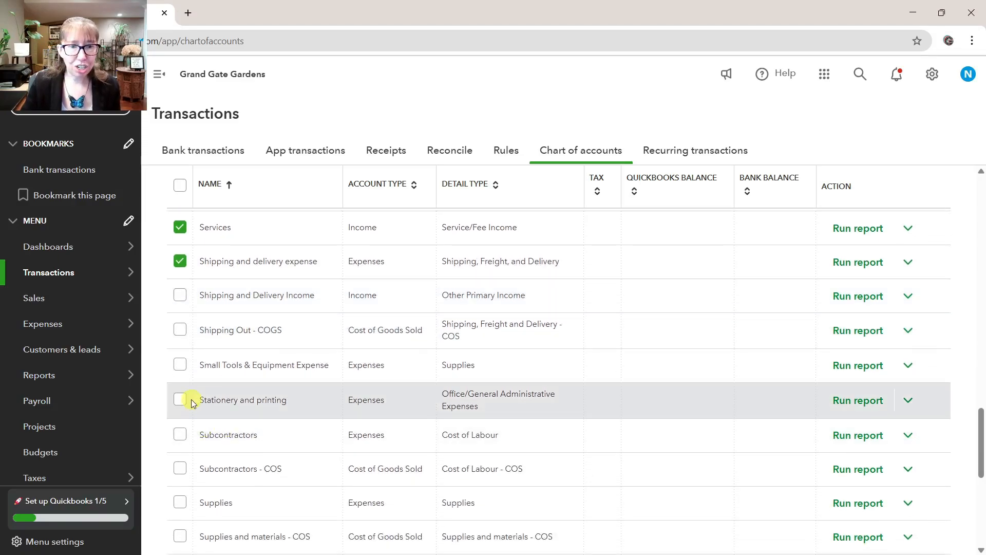
{"action": "left_click", "coordinate": [180, 400]}
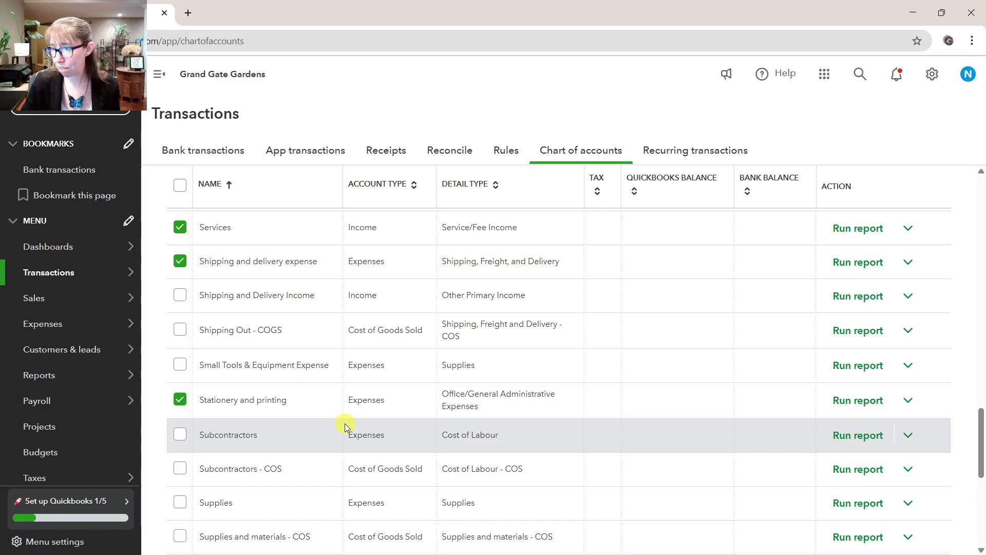
{"action": "scroll", "coordinate": [308, 431], "scroll_direction": "down", "scroll_amount": 1}
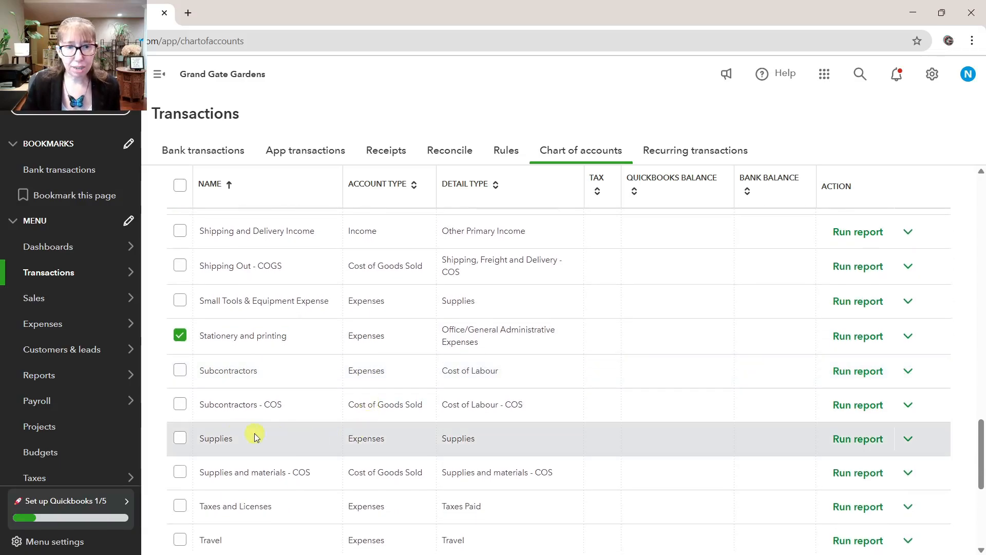
{"action": "left_click", "coordinate": [180, 371]}
{"action": "left_click", "coordinate": [180, 405]}
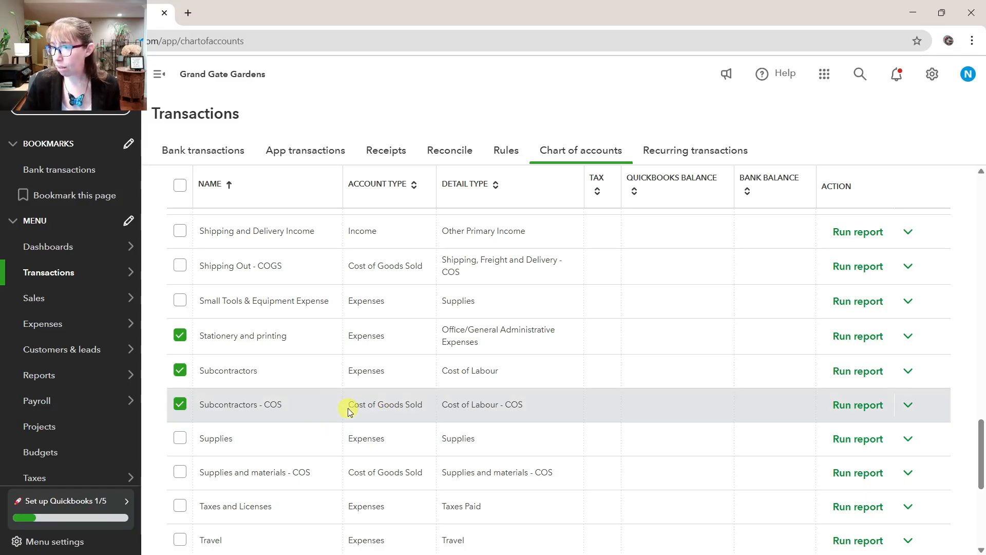
Add Travel meals and Uncategorized Income-1 to the account selection
{"action": "scroll", "coordinate": [329, 457], "scroll_direction": "down", "scroll_amount": 2}
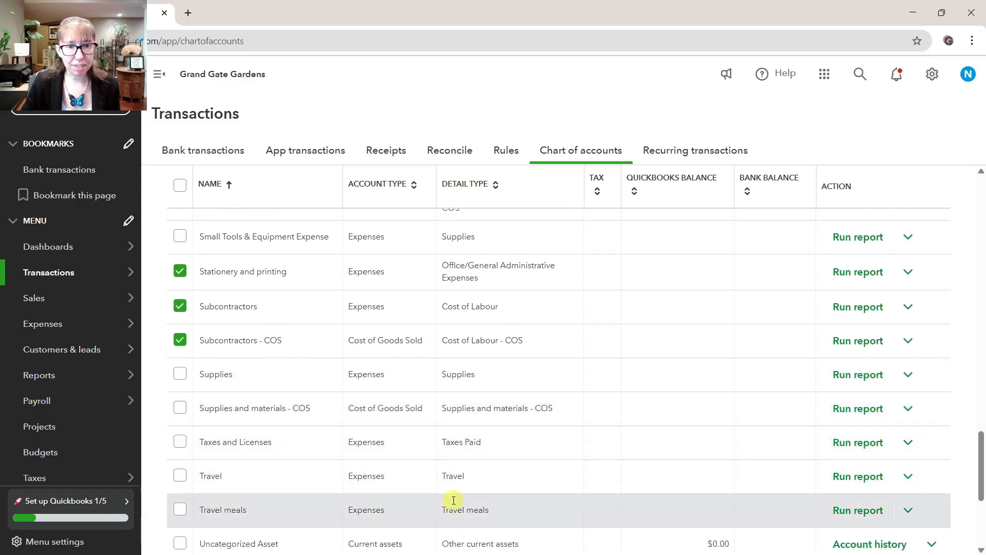
{"action": "left_click", "coordinate": [180, 508]}
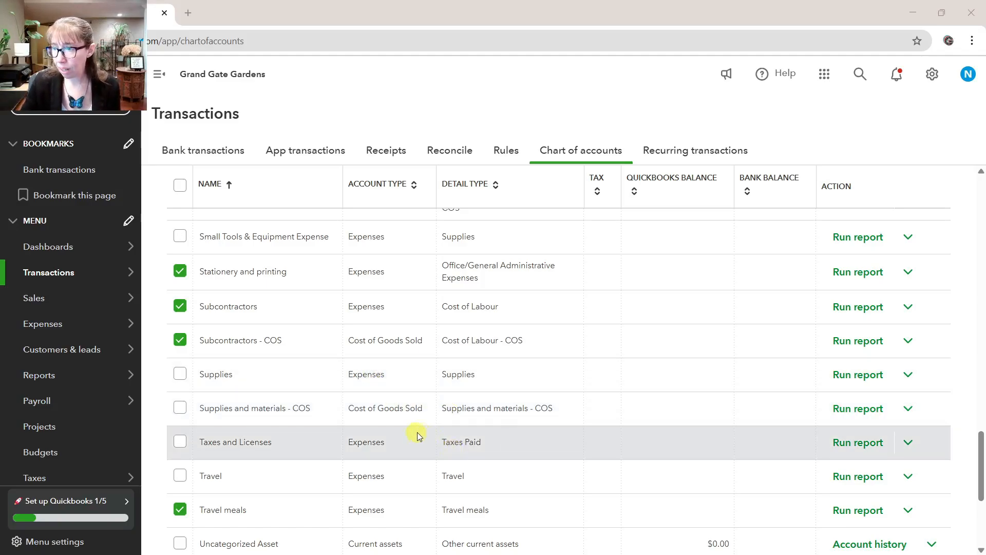
{"action": "scroll", "coordinate": [417, 437], "scroll_direction": "down", "scroll_amount": 4}
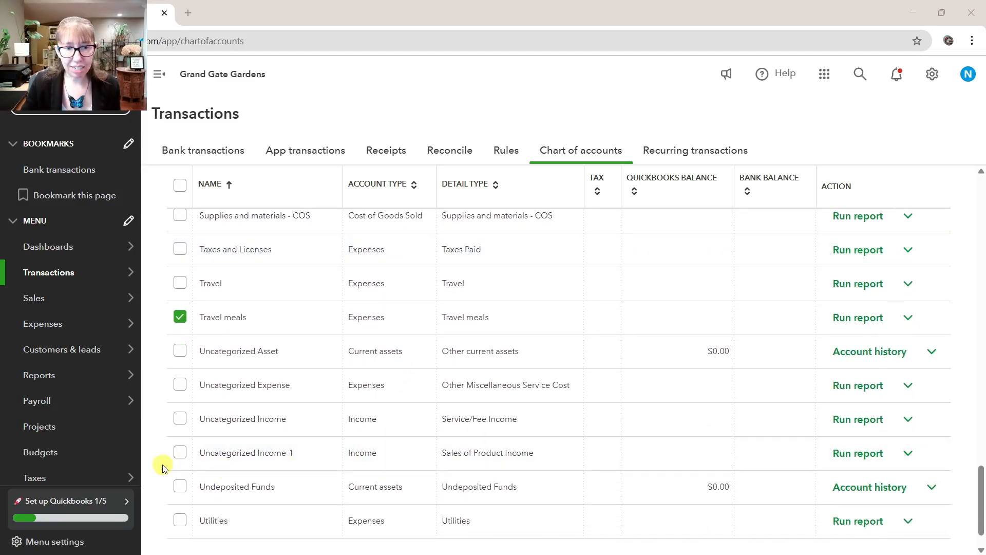
{"action": "left_click", "coordinate": [180, 453]}
Make all the selected accounts inactive as one batch, confirm the deactivation and dismiss the notices
{"action": "scroll", "coordinate": [255, 379], "scroll_direction": "up", "scroll_amount": 4}
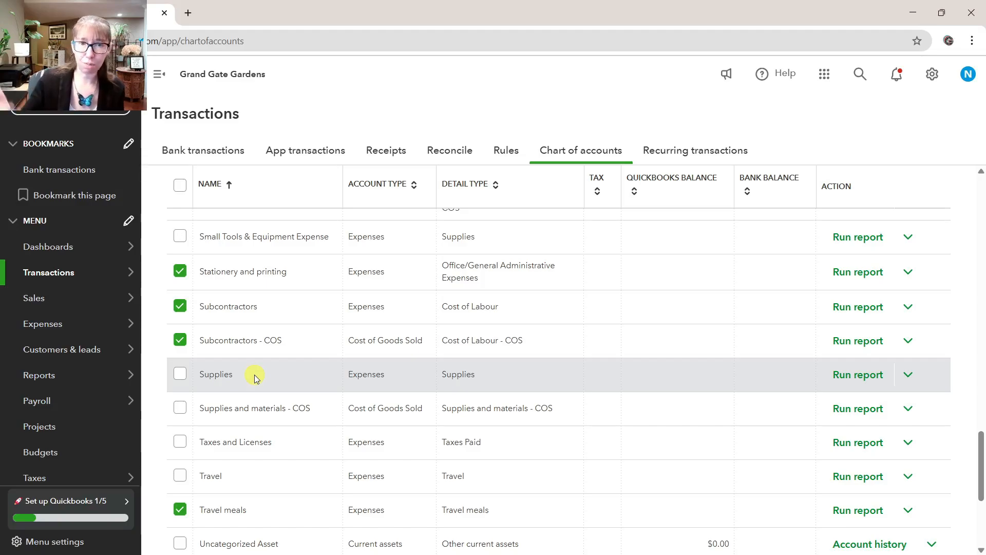
{"action": "scroll", "coordinate": [315, 374], "scroll_direction": "up", "scroll_amount": 20}
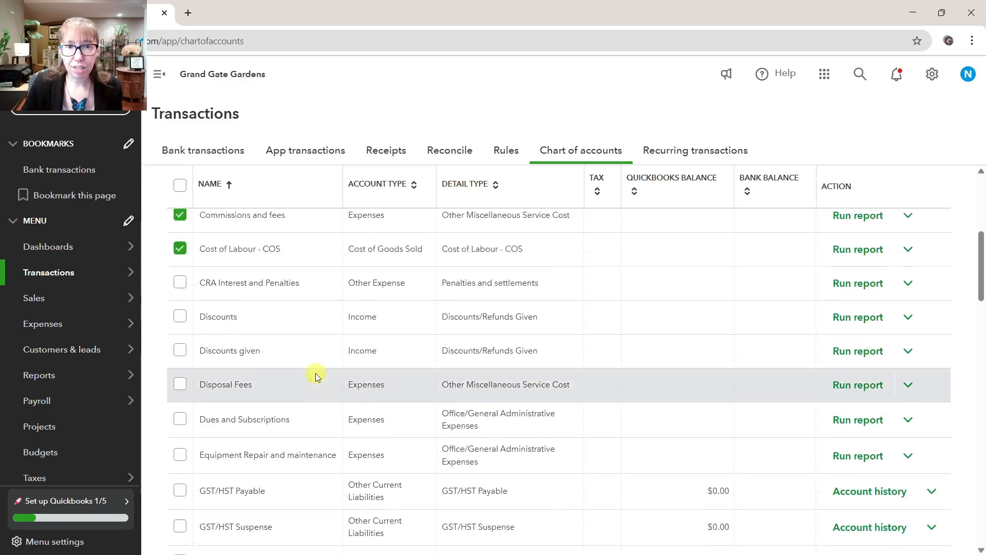
{"action": "left_click", "coordinate": [212, 226]}
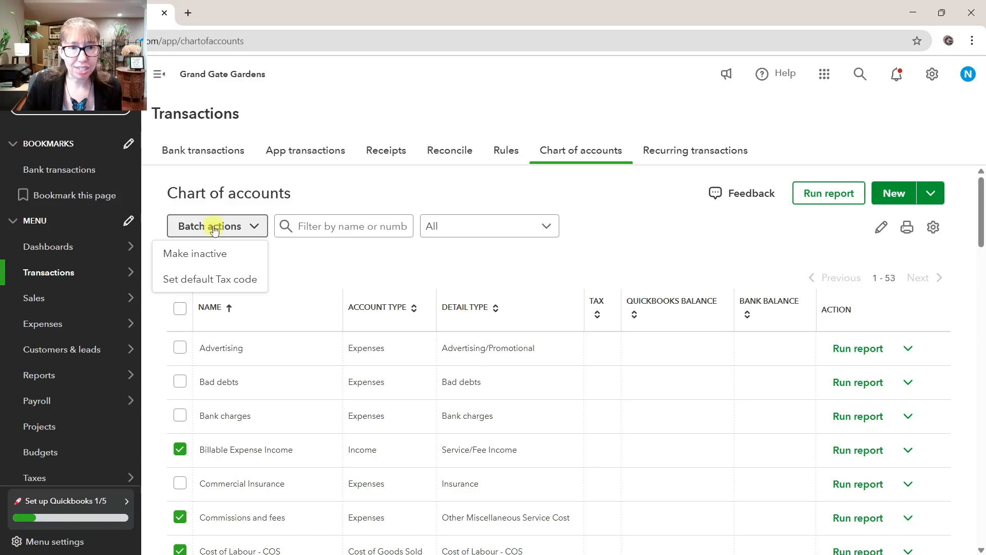
{"action": "left_click", "coordinate": [212, 255]}
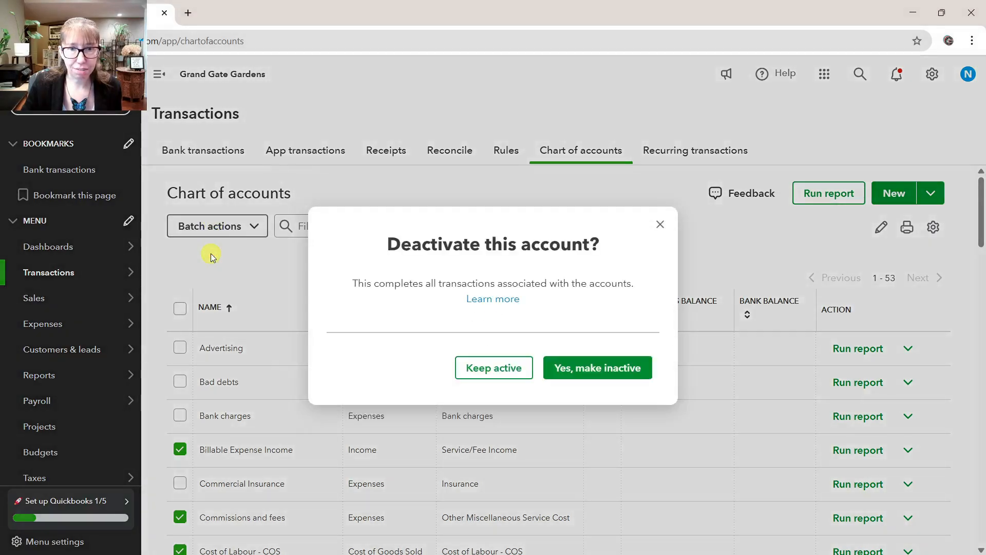
{"action": "left_click", "coordinate": [582, 369]}
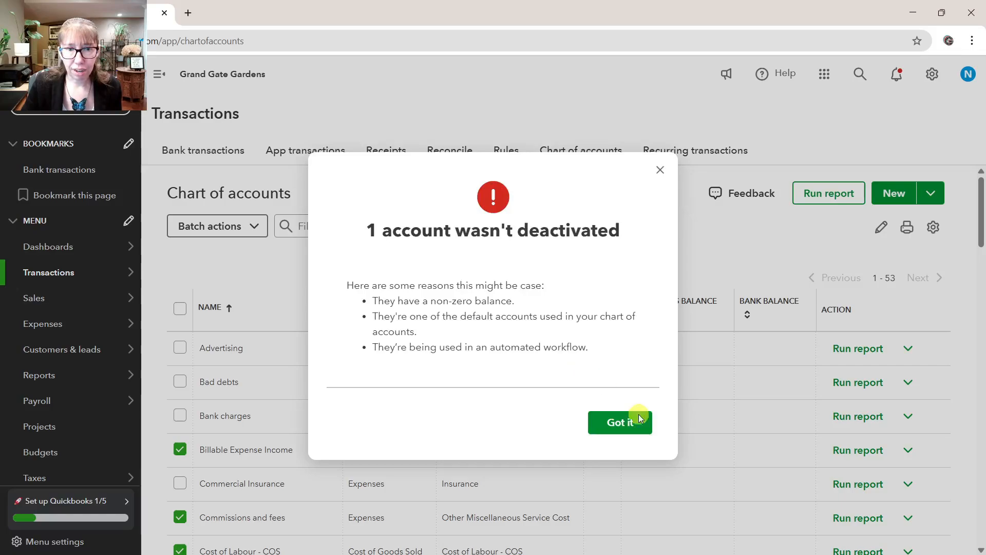
{"action": "left_click", "coordinate": [622, 426]}
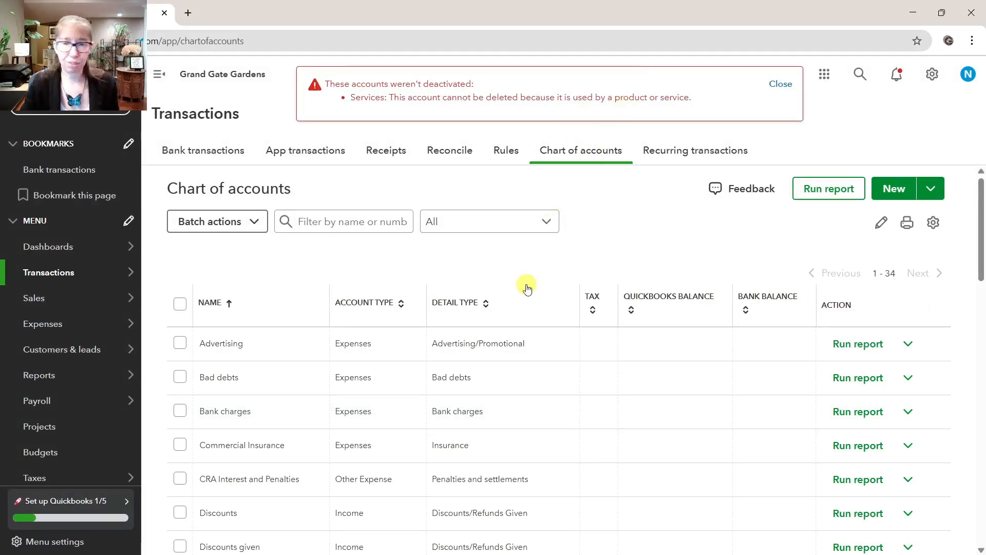
{"action": "left_click", "coordinate": [780, 84]}
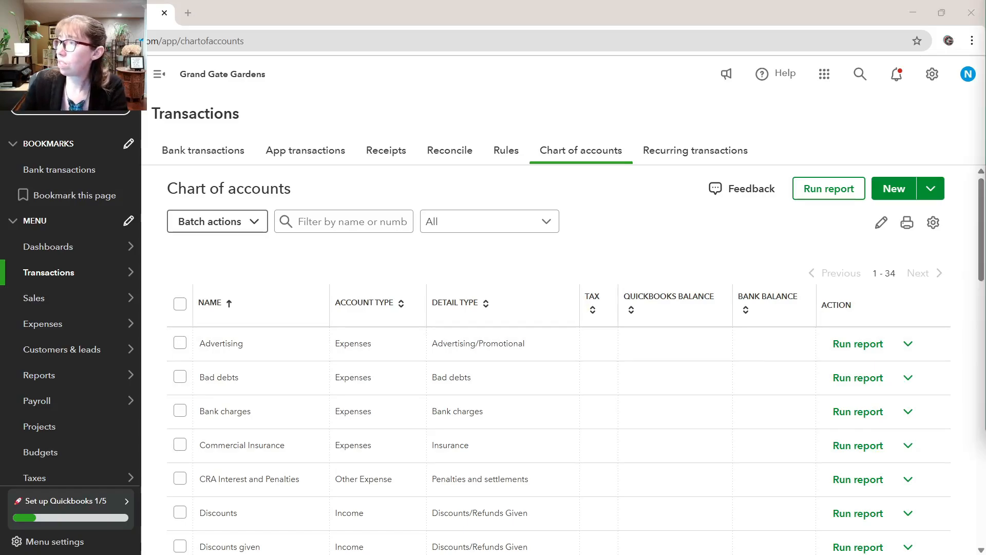
Switch to the GGG V3 GL Account List QBO Import.xlsx workbook and view the New to Import into QBO sheet from its Account header
{"action": "left_click_drag", "start_coordinate": [985, 216], "coordinate": [330, 2]}
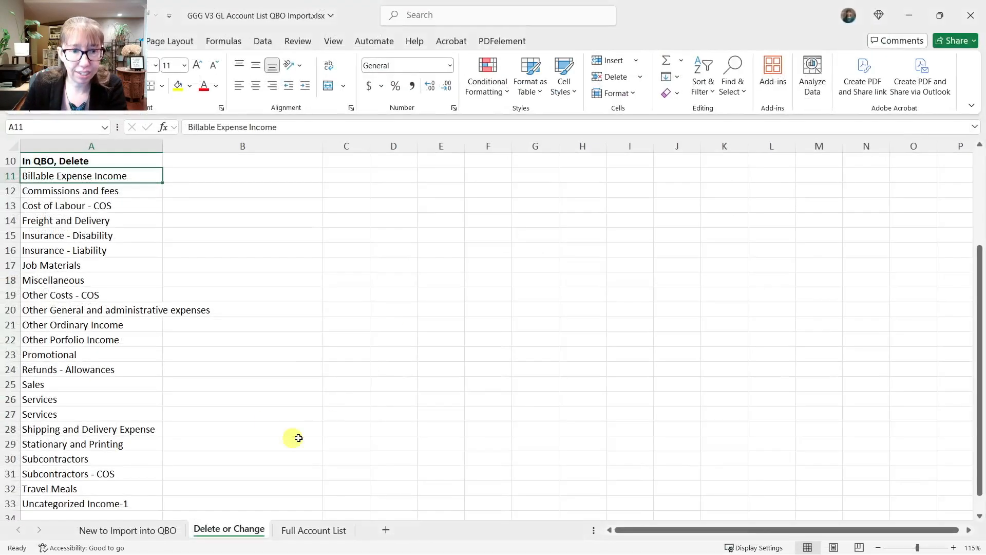
{"action": "left_click", "coordinate": [162, 532]}
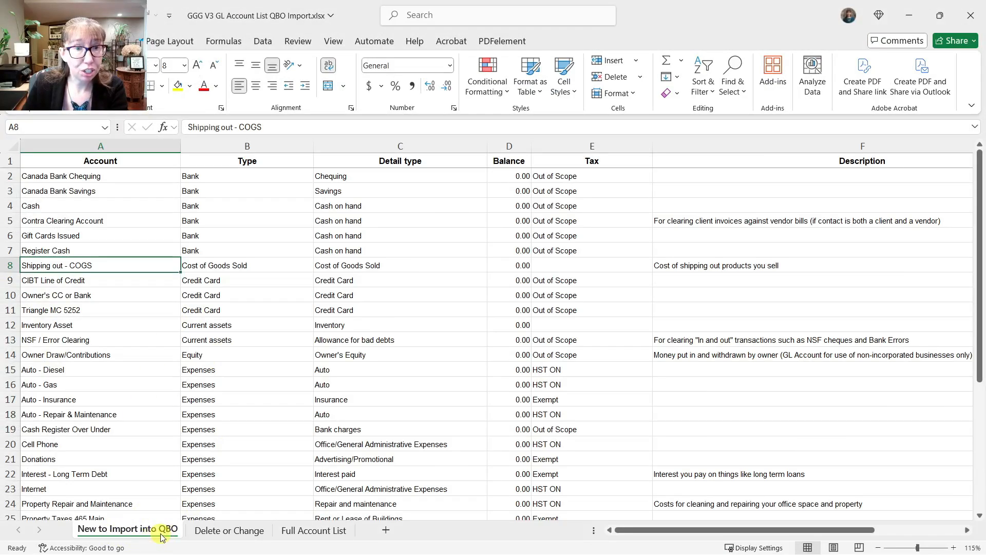
{"action": "left_click", "coordinate": [112, 161]}
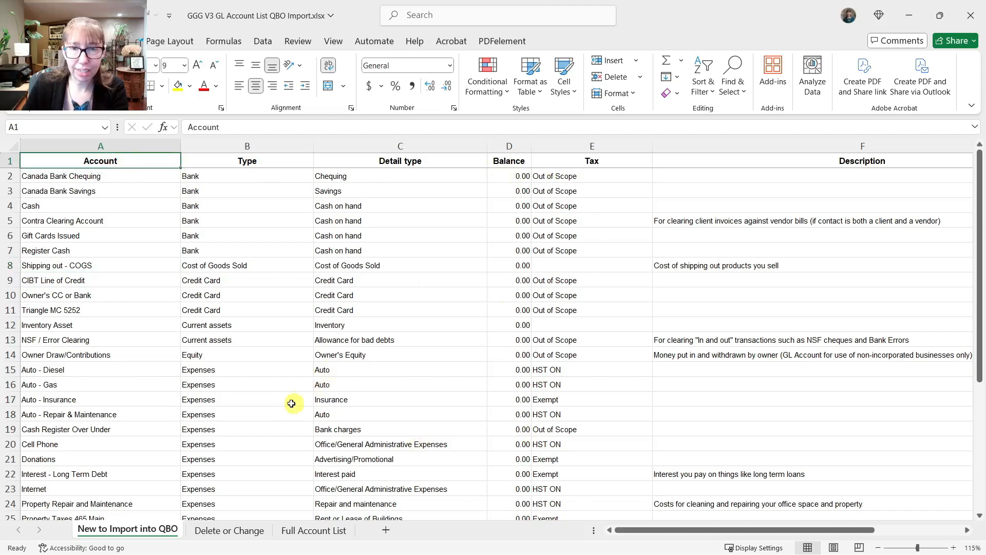
Return to QuickBooks Online and start a chart of accounts import using the file GGG V3 GL Account List QBO Import.xlsx
{"action": "left_click_drag", "start_coordinate": [647, 5], "coordinate": [985, 3]}
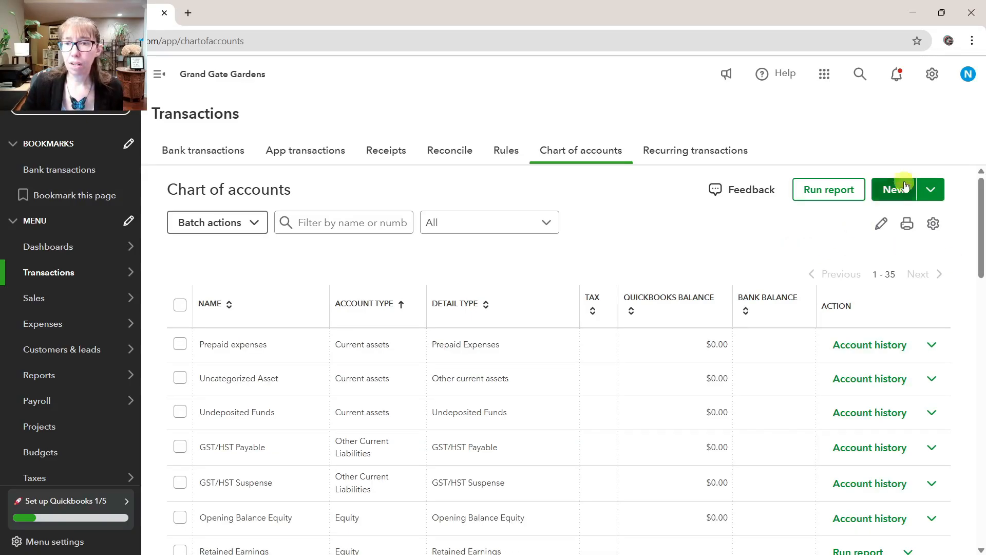
{"action": "left_click", "coordinate": [931, 189]}
{"action": "left_click", "coordinate": [908, 218]}
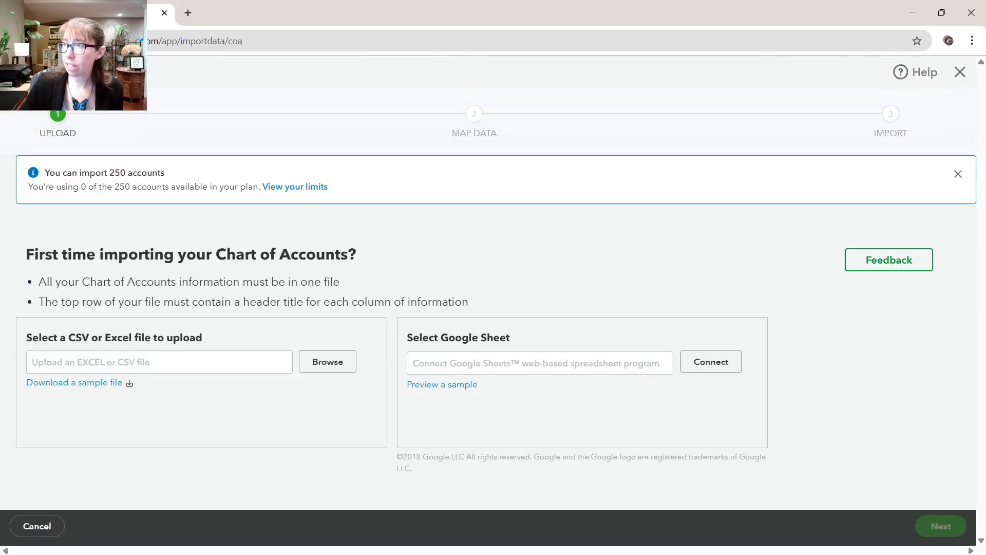
{"action": "left_click", "coordinate": [329, 362]}
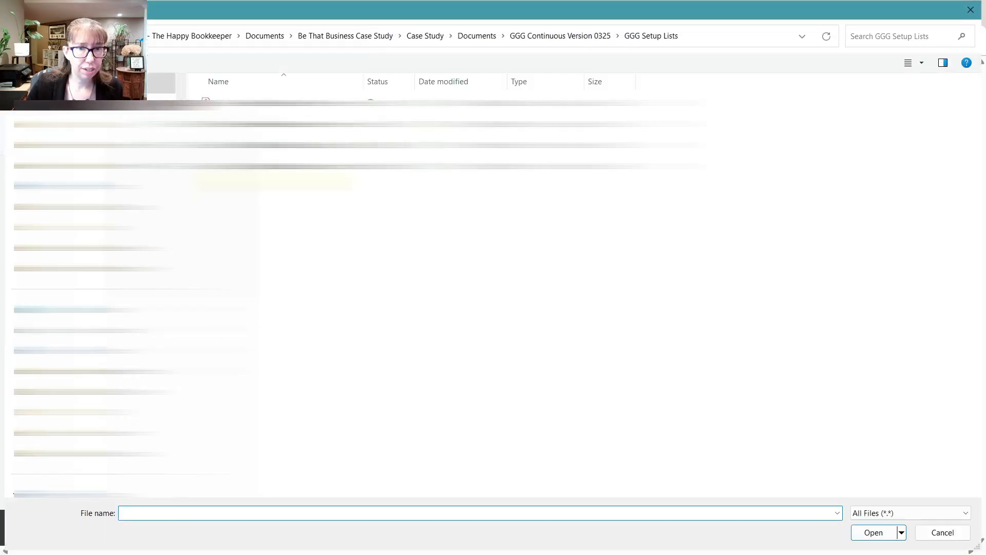
{"action": "double_click", "coordinate": [277, 166]}
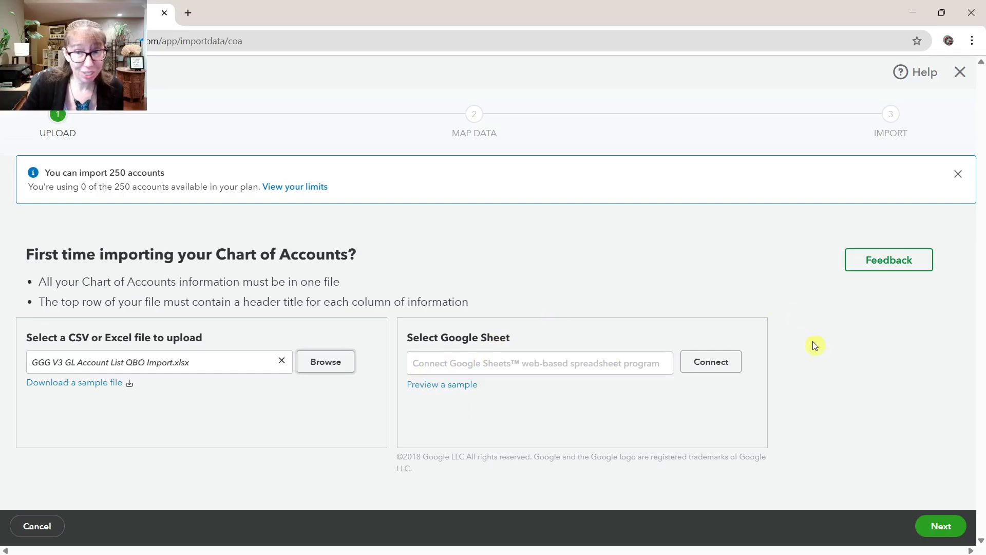
Accept the column mapping for the chart of accounts and import all the listed accounts
{"action": "left_click", "coordinate": [940, 529]}
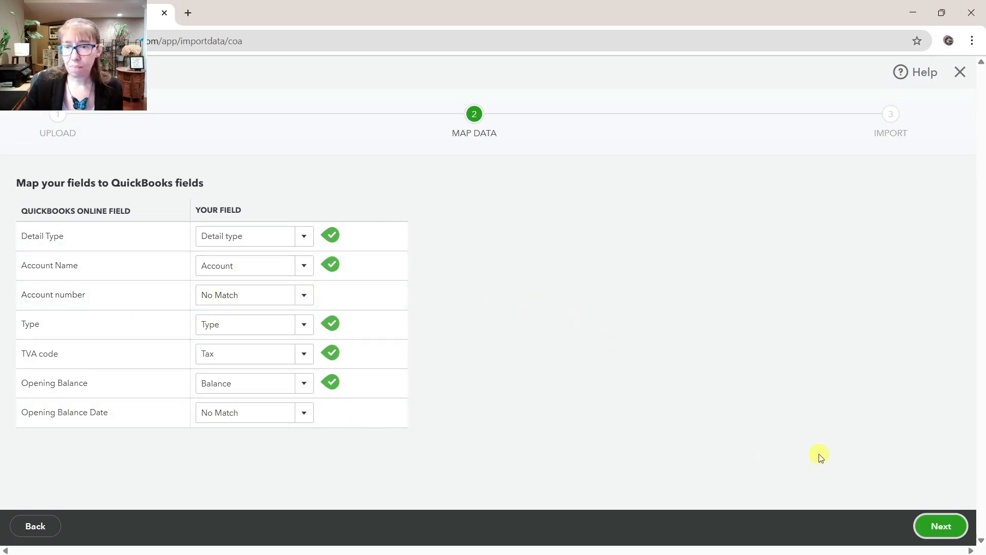
{"action": "left_click", "coordinate": [946, 528]}
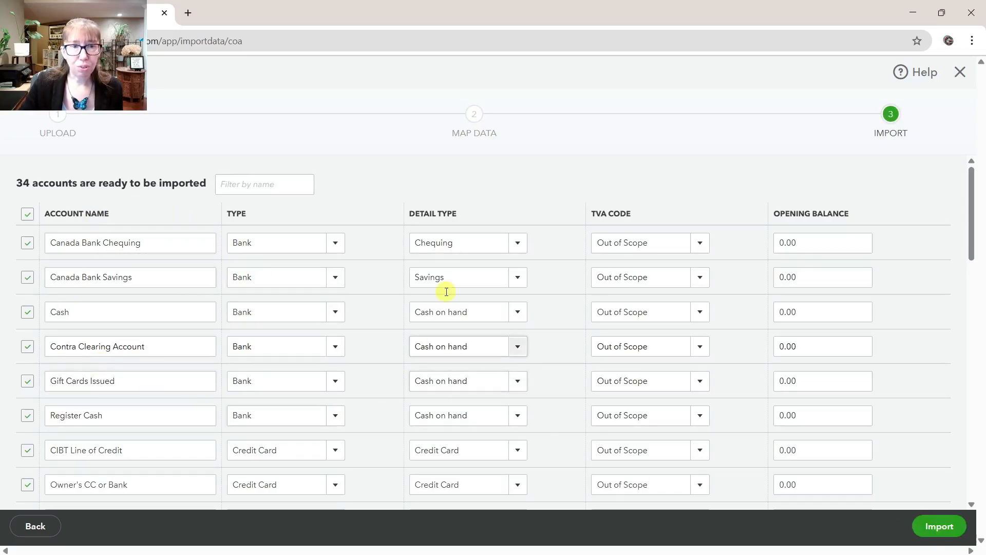
{"action": "left_click", "coordinate": [947, 529]}
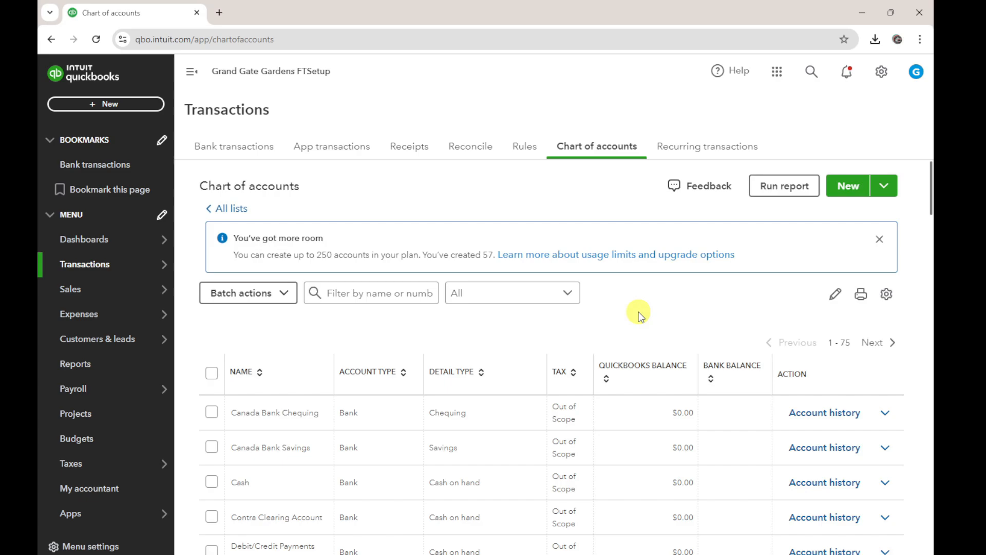
Import the supplier list from a CSV or Excel file, keeping the Name field mapped to the Supplier column
{"action": "mouse_move", "coordinate": [172, 314]}
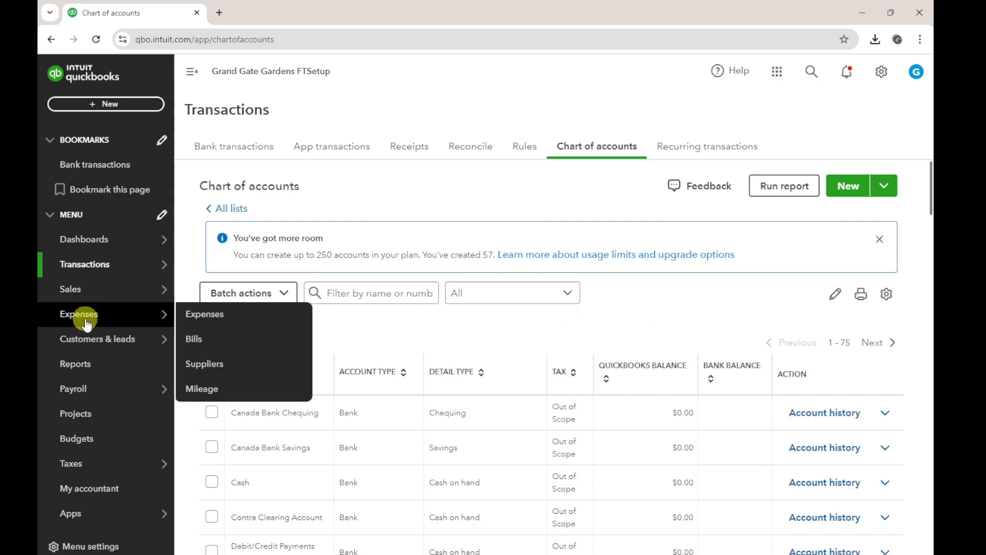
{"action": "left_click", "coordinate": [205, 363]}
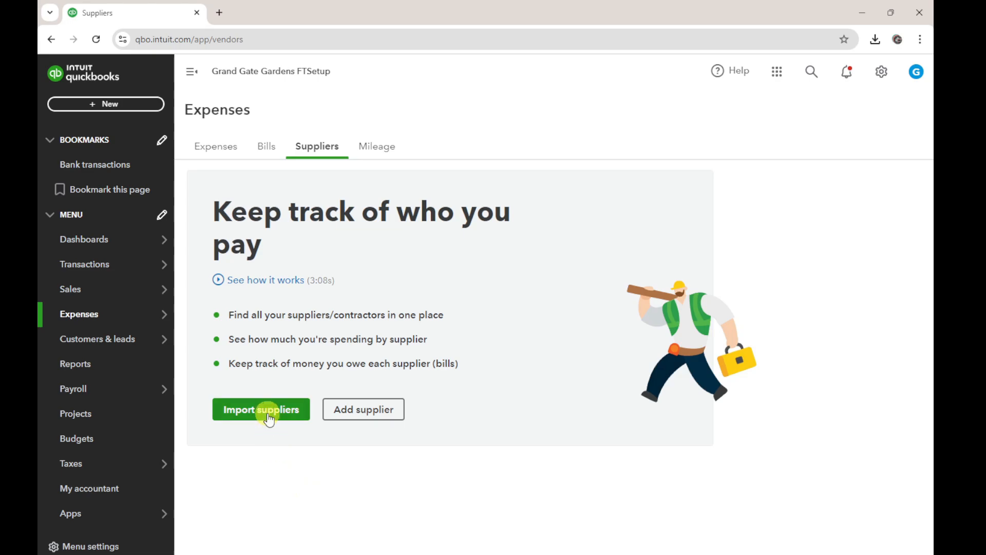
{"action": "left_click", "coordinate": [268, 414]}
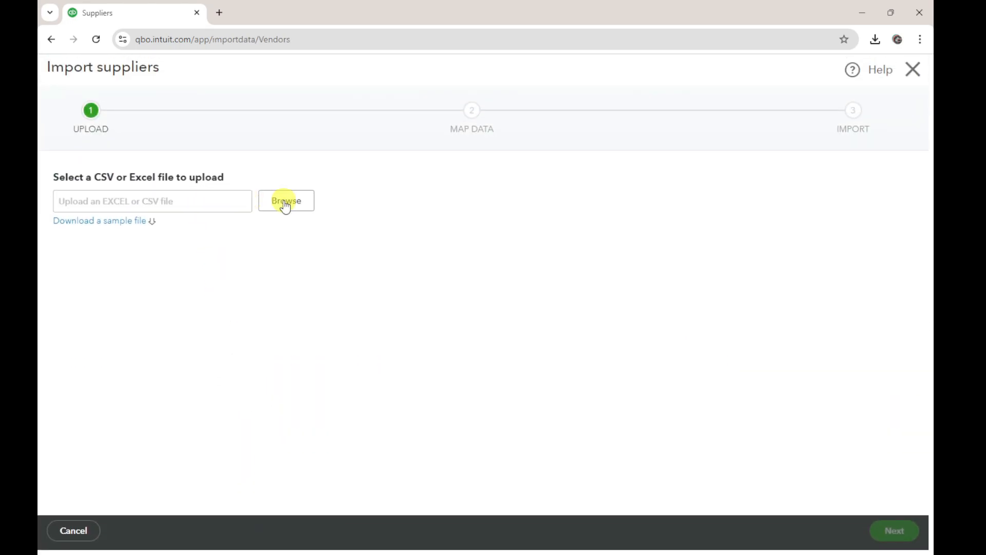
{"action": "left_click", "coordinate": [286, 206]}
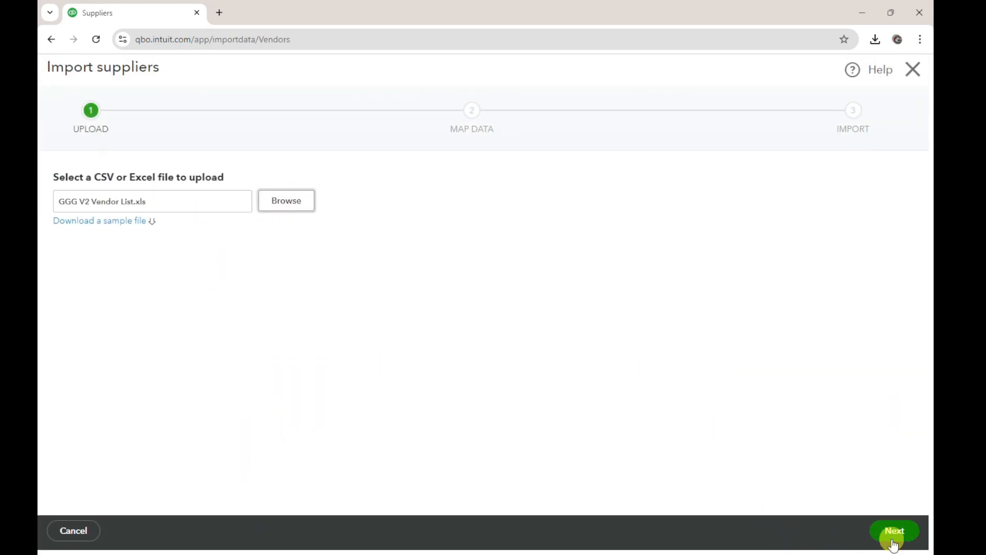
{"action": "left_click", "coordinate": [894, 531]}
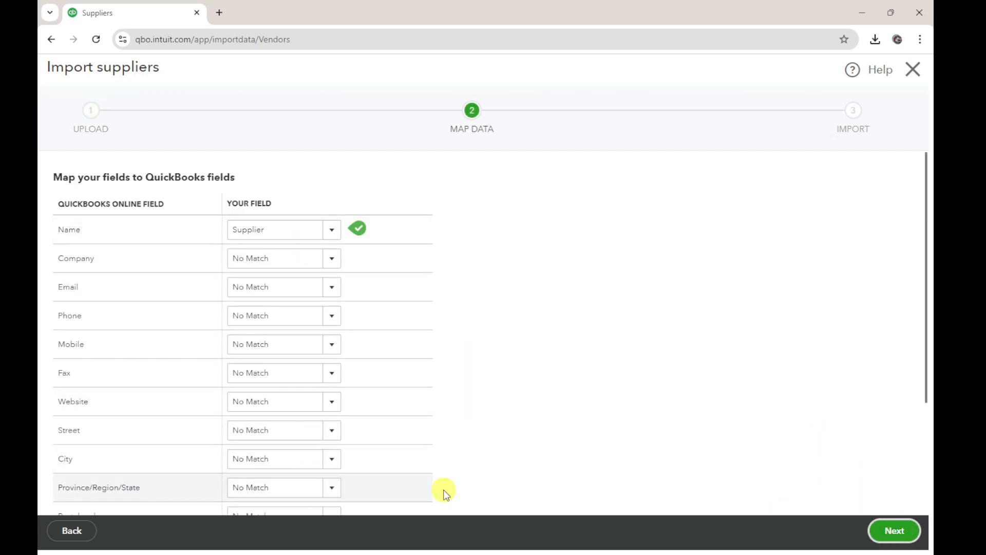
{"action": "left_click", "coordinate": [895, 531]}
{"action": "left_click", "coordinate": [896, 532]}
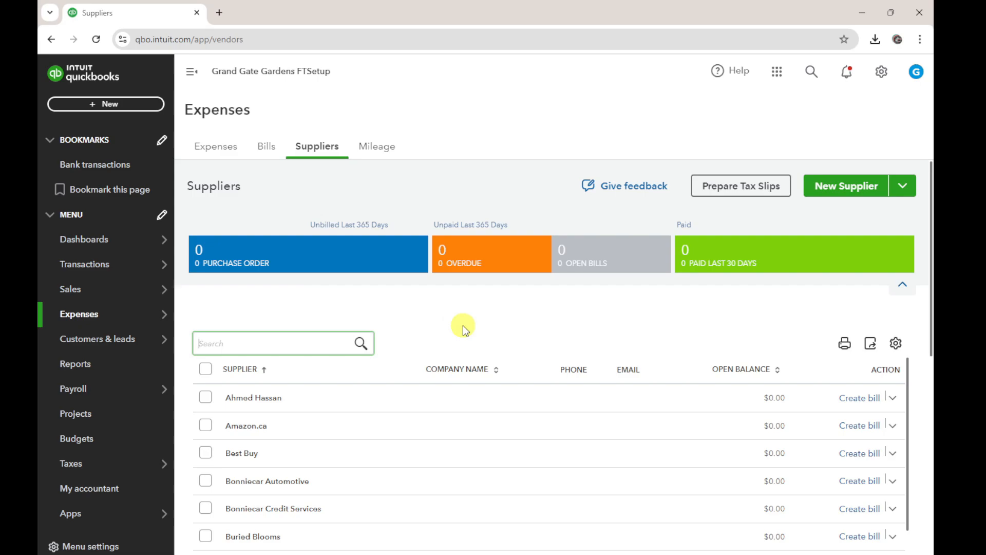
Go to the bank transactions page and start a manual upload of transactions
{"action": "mouse_move", "coordinate": [104, 289]}
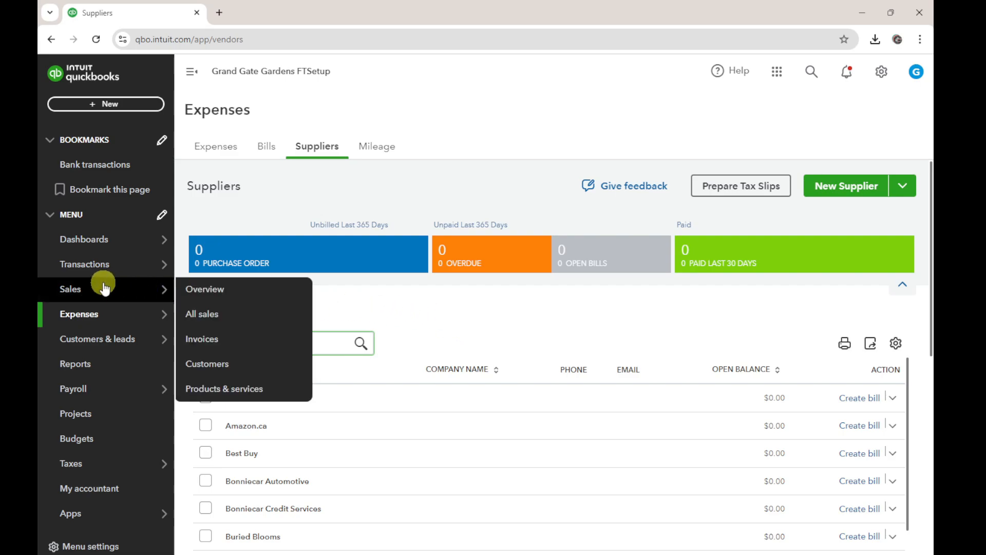
{"action": "left_click", "coordinate": [99, 269]}
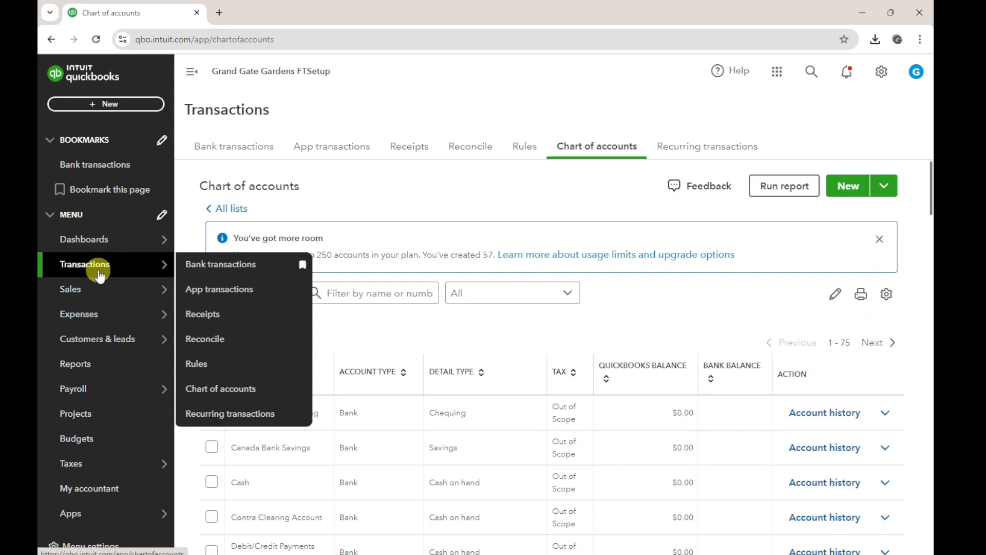
{"action": "left_click", "coordinate": [241, 264]}
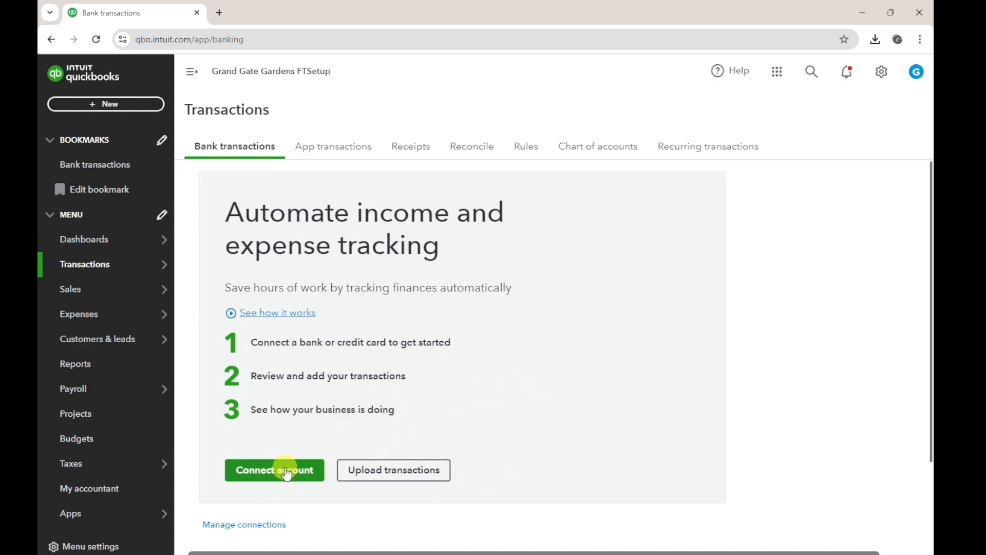
{"action": "left_click", "coordinate": [379, 469]}
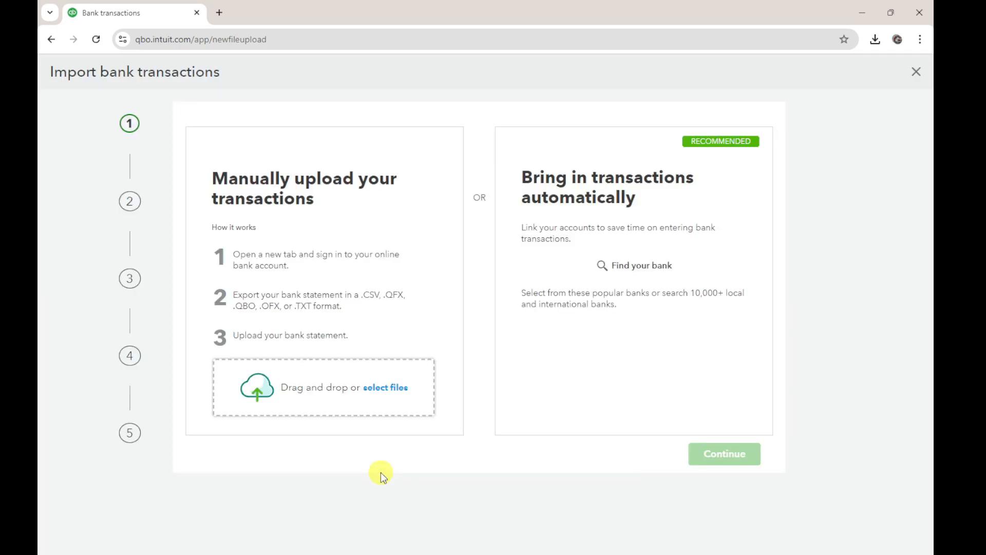
Find Canada Bank Feed Oct and Nov 2023.qbo in the Bank Feeds folder in File Explorer and add it to the QuickBooks upload
{"action": "left_click_drag", "start_coordinate": [933, 111], "coordinate": [609, 2]}
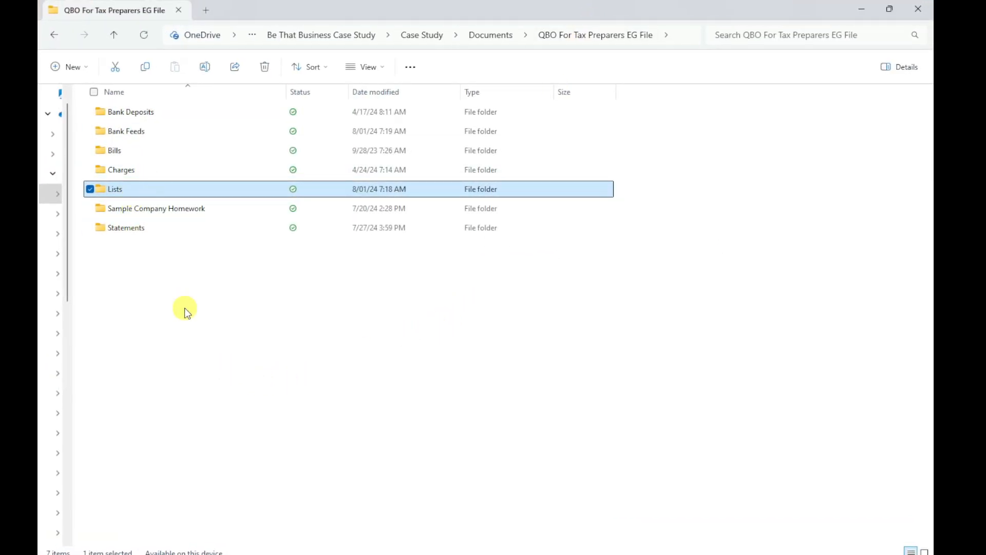
{"action": "left_click", "coordinate": [137, 131]}
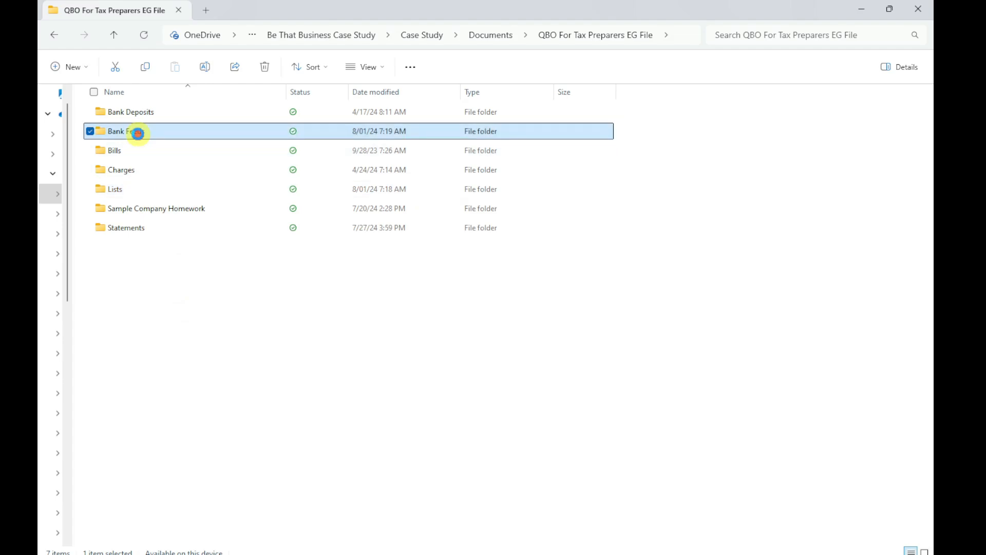
{"action": "double_click", "coordinate": [136, 131]}
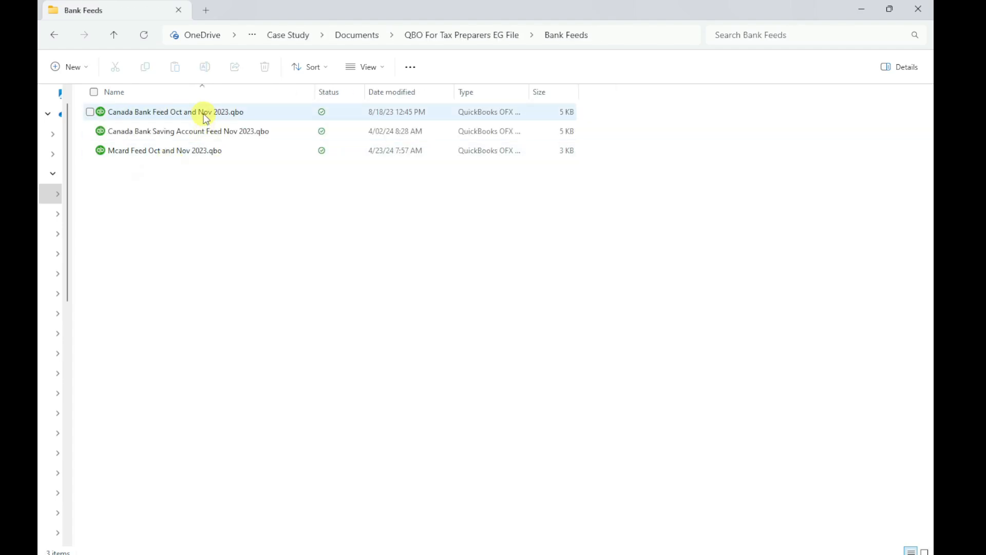
{"action": "left_click_drag", "start_coordinate": [430, 6], "coordinate": [466, 54]}
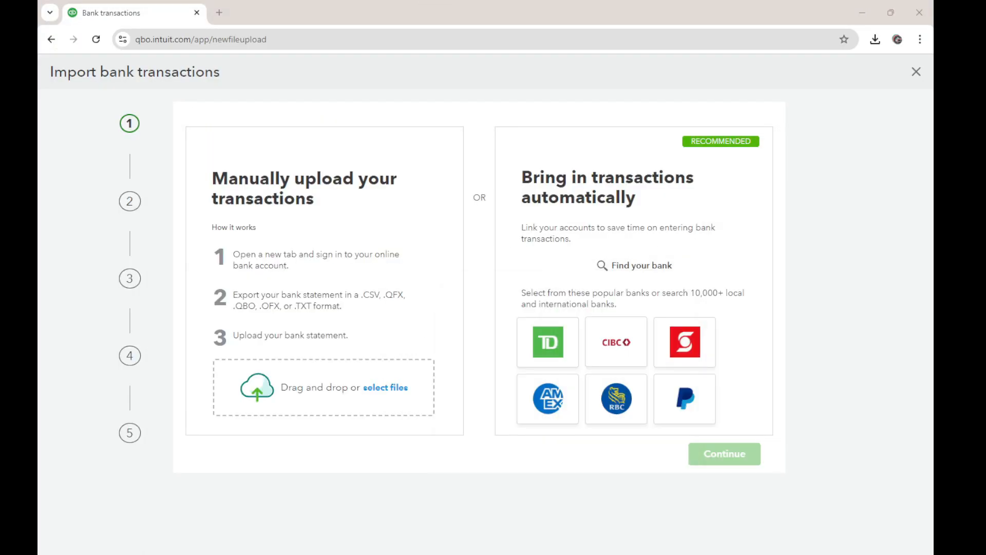
{"action": "left_click_drag", "start_coordinate": [535, 299], "coordinate": [311, 399]}
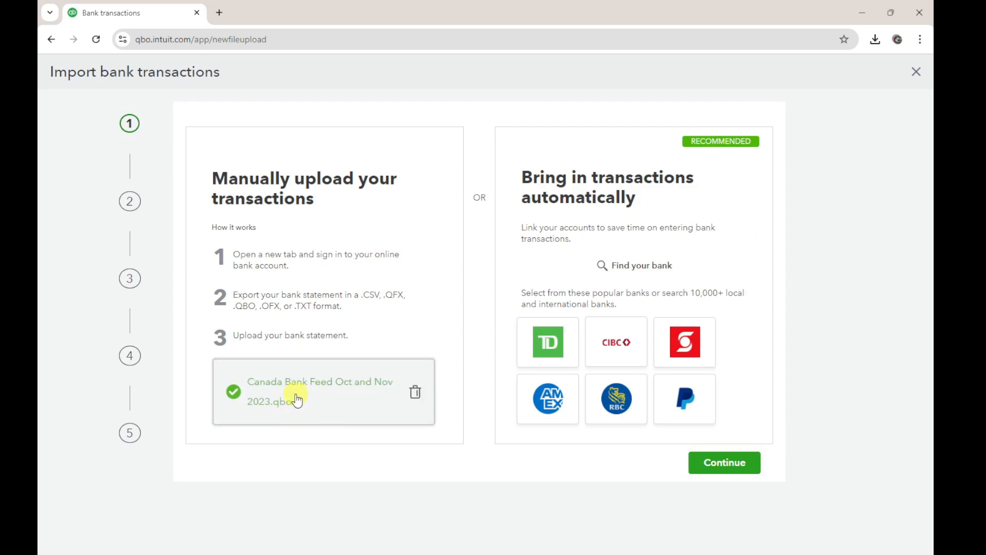
Assign the uploaded bank feed to the Canada Bank Chequing account and complete the transaction import
{"action": "left_click", "coordinate": [725, 466]}
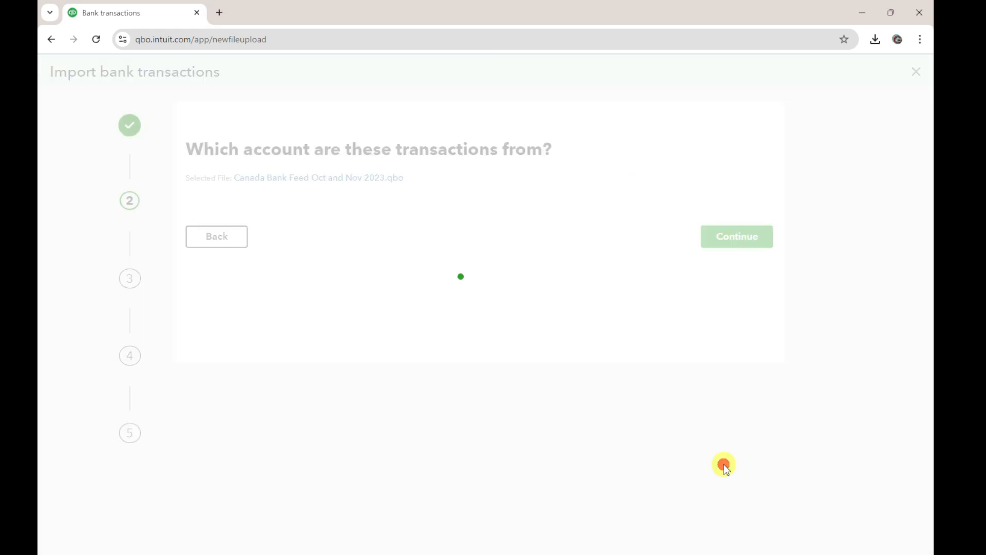
{"action": "left_click", "coordinate": [483, 230]}
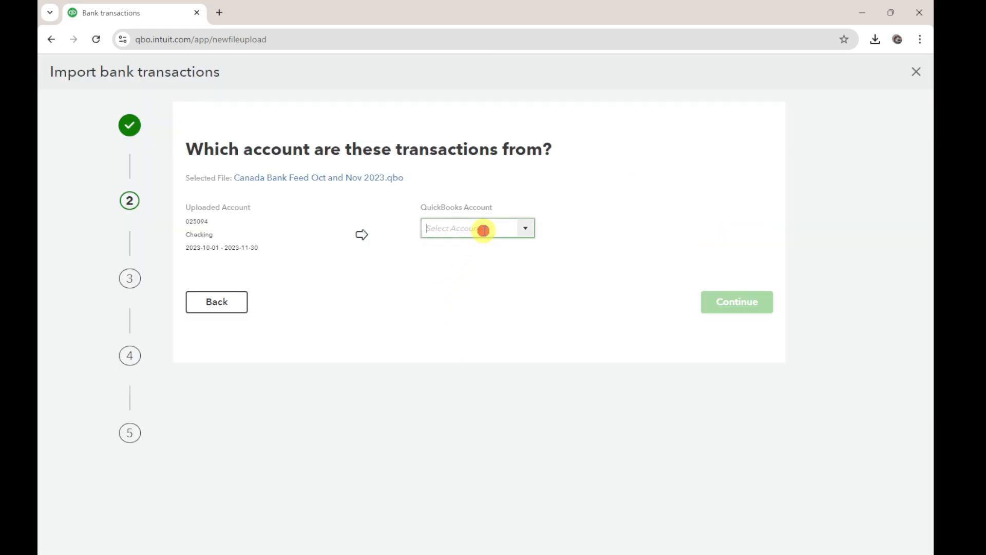
{"action": "type", "text": "cana"}
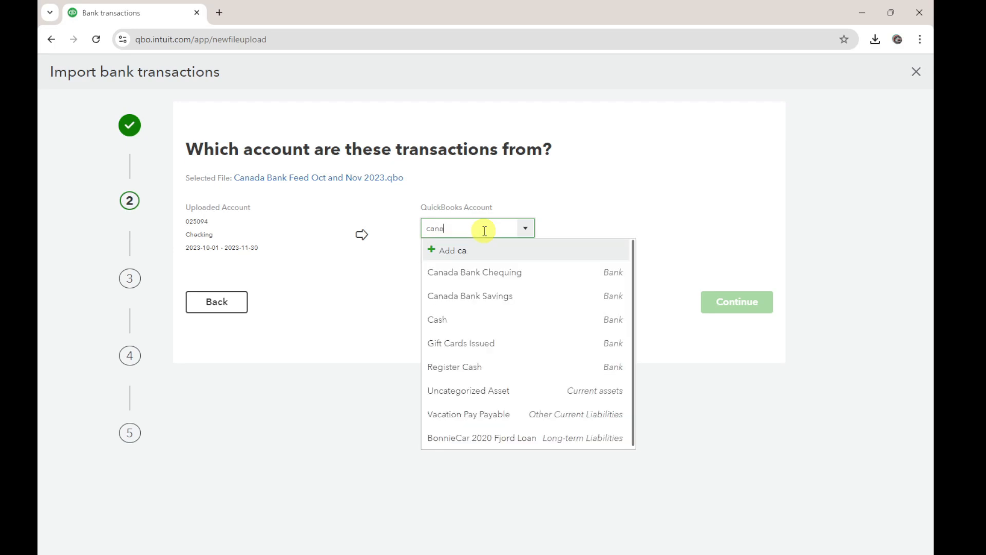
{"action": "left_click", "coordinate": [493, 276]}
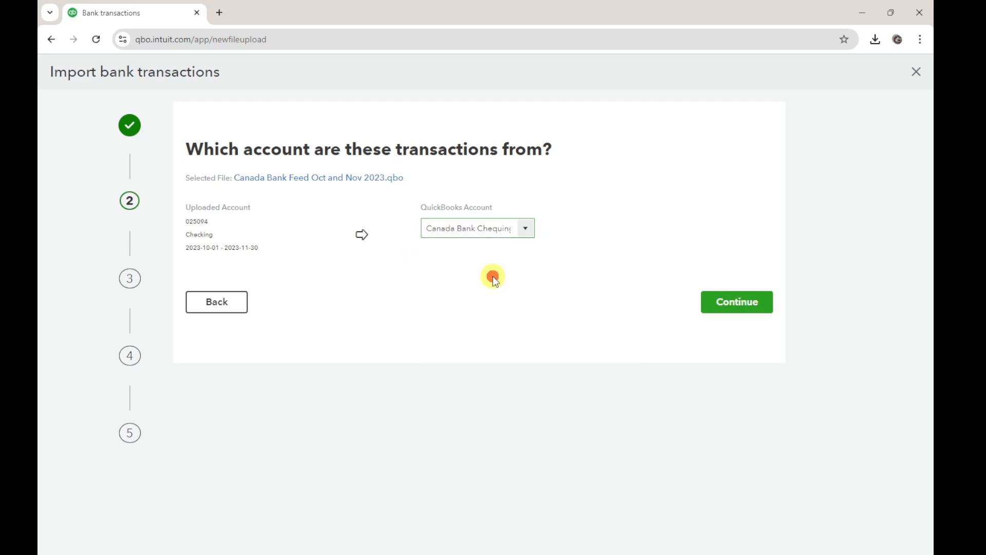
{"action": "left_click", "coordinate": [733, 305]}
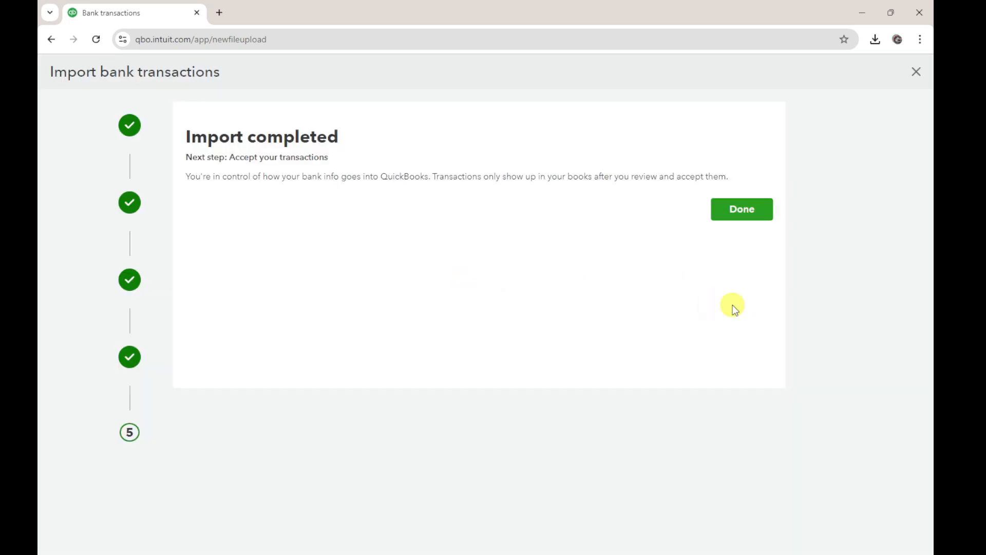
{"action": "left_click", "coordinate": [739, 209]}
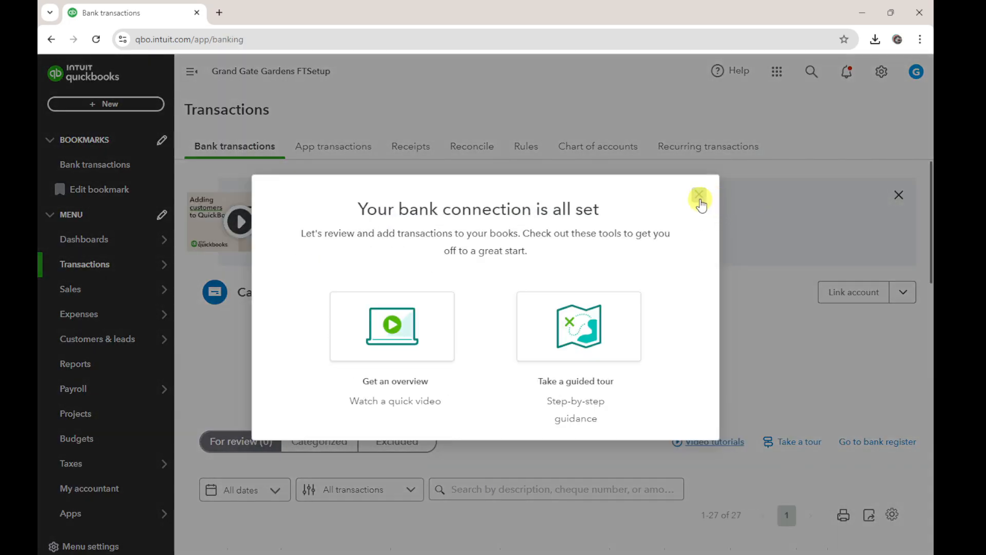
{"action": "left_click", "coordinate": [700, 195]}
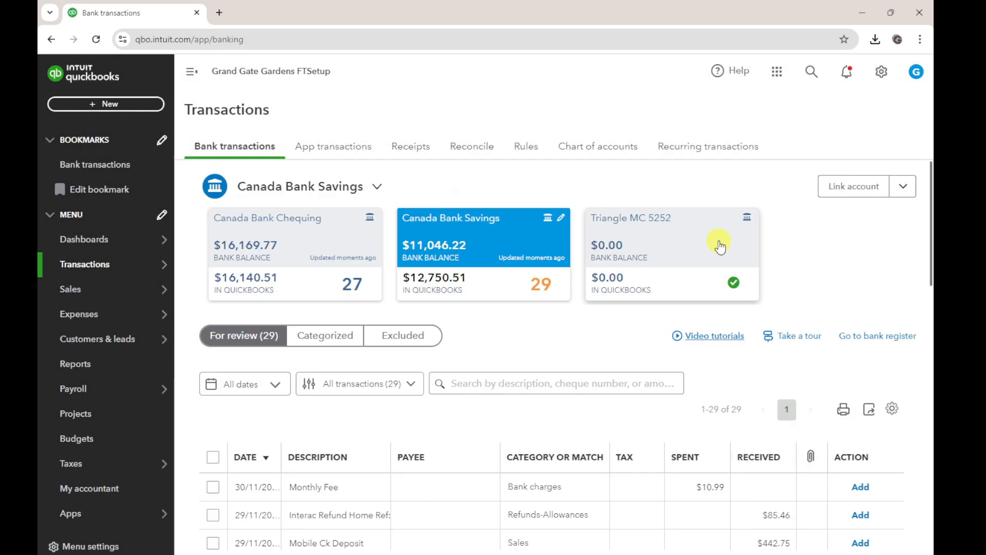